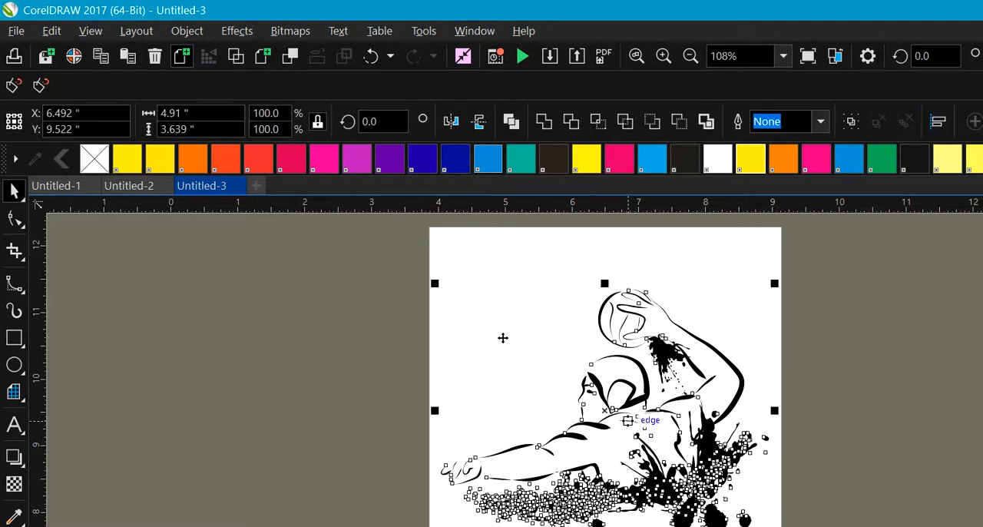
Step: Move the line-art ball player off the page onto the empty area to its left and deselect it
mouse_move(630, 423)
left_mouse_down()
mouse_move(311, 384)
mouse_move(291, 409)
left_mouse_up()
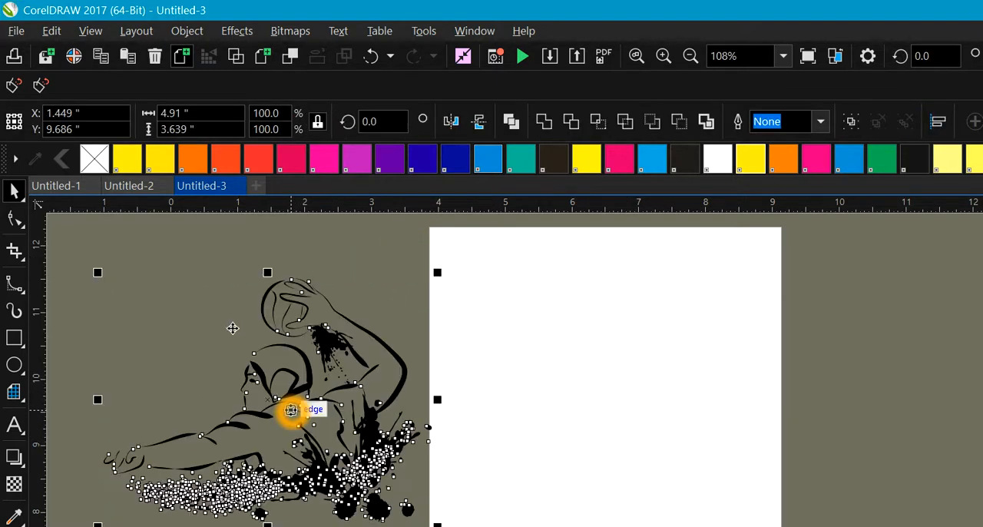
left_click(494, 463)
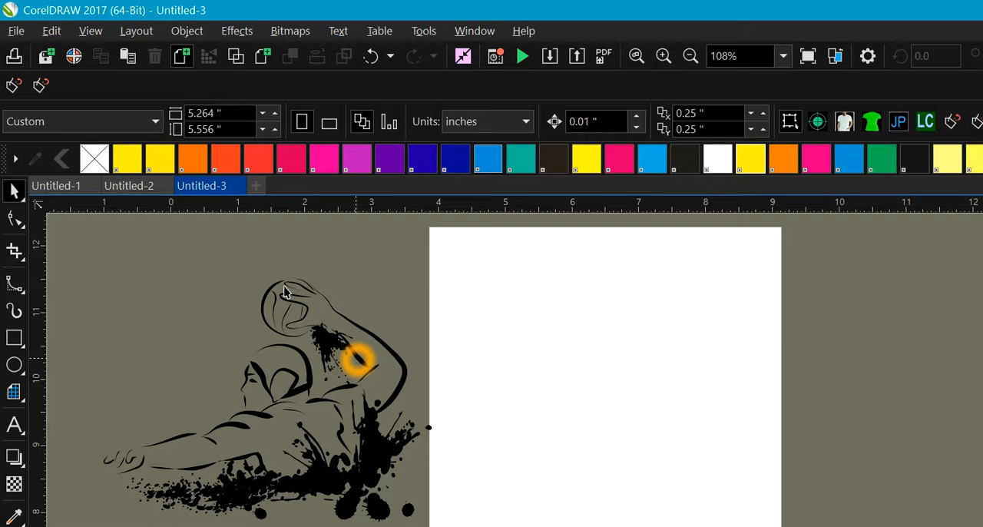
scroll(358, 359, "up", 4)
scroll(358, 359, "down", 2)
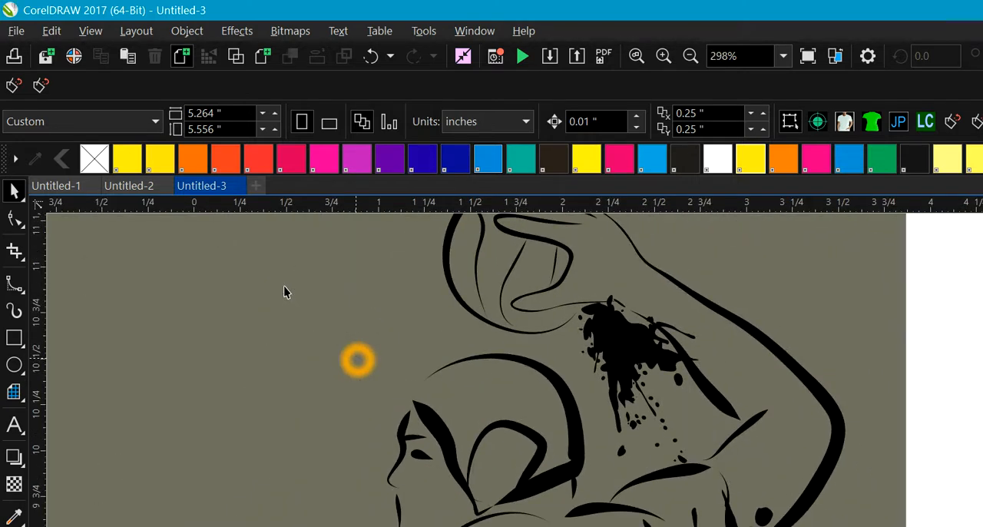
scroll(361, 430, "down", 1)
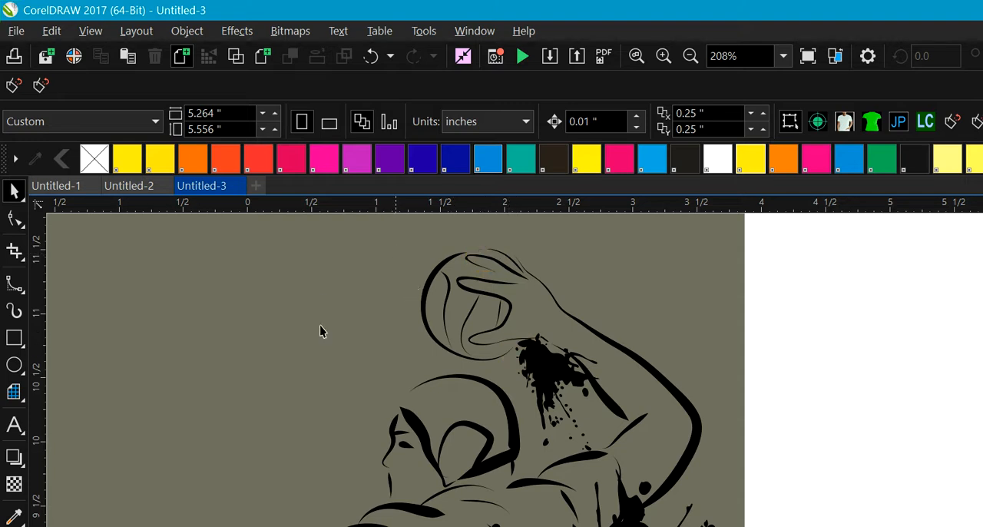
Step: Try to close the gap at the top of the ball by moving its outline's end node towards the hand, and undo it
left_click(15, 219)
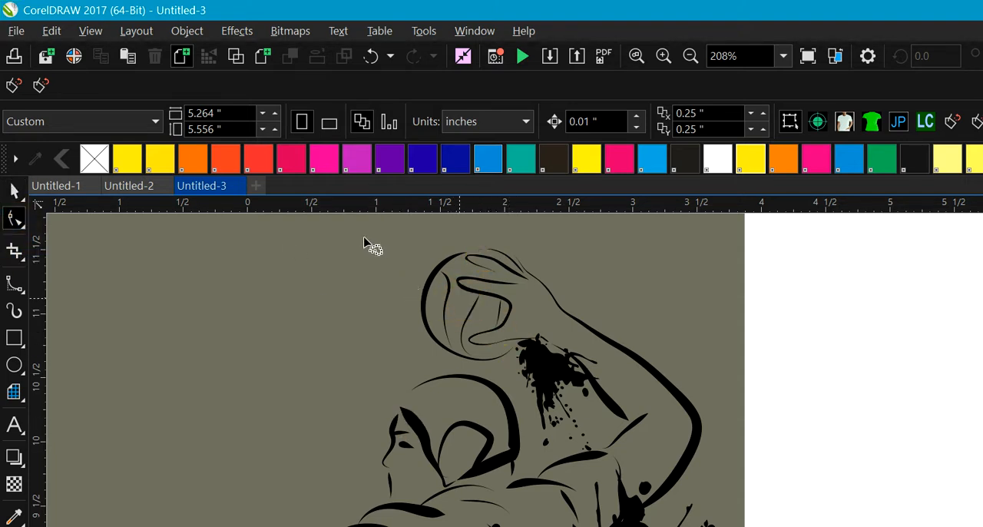
left_click(447, 289)
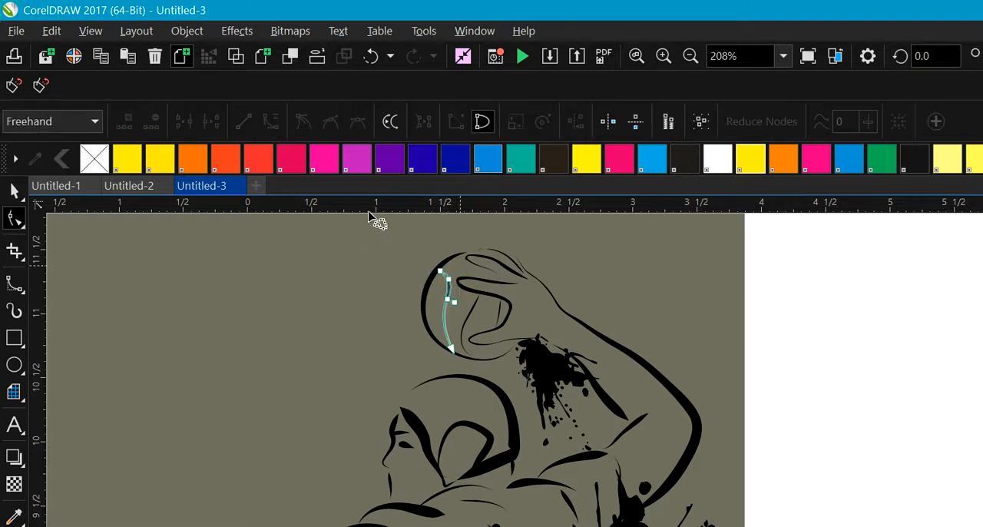
left_click(463, 256)
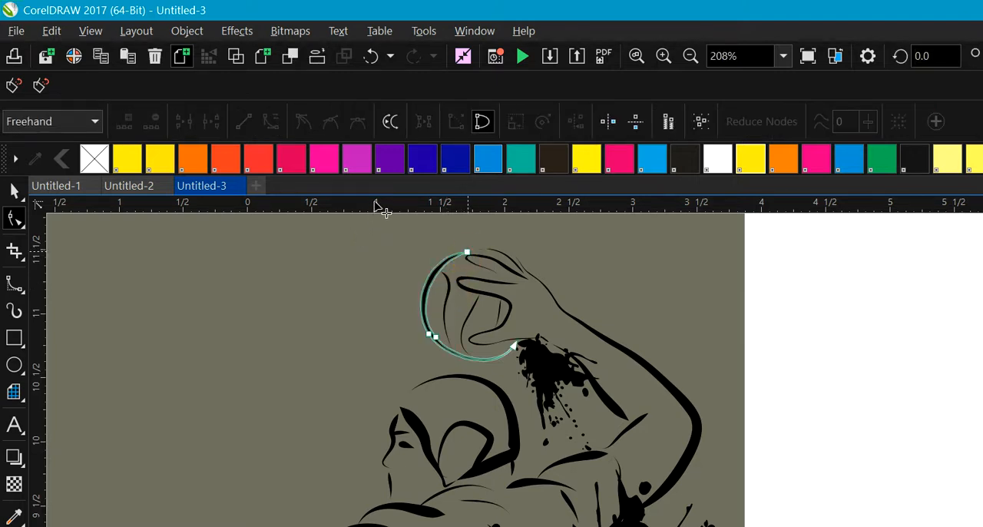
left_click(468, 252)
left_click_drag(470, 252, 482, 250)
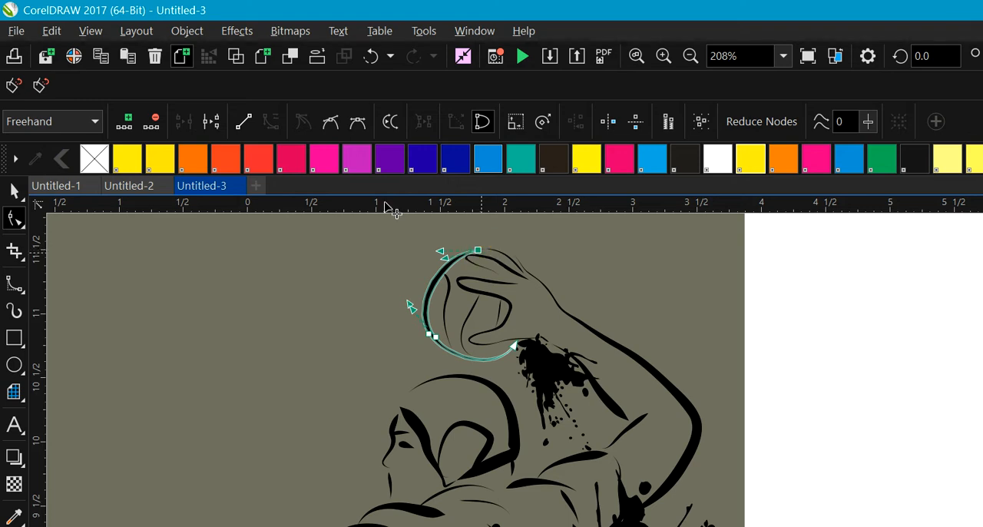
left_click(498, 253)
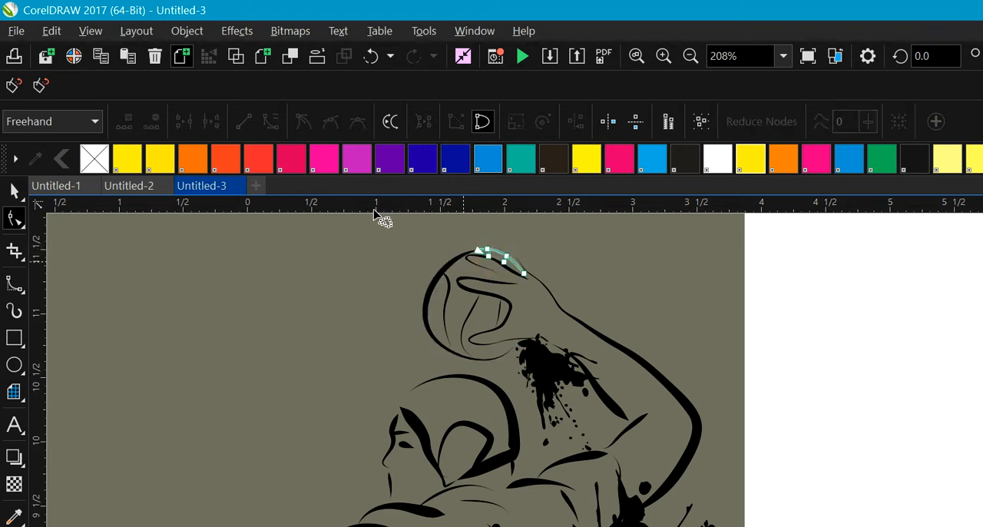
left_click(478, 246)
left_click(490, 249)
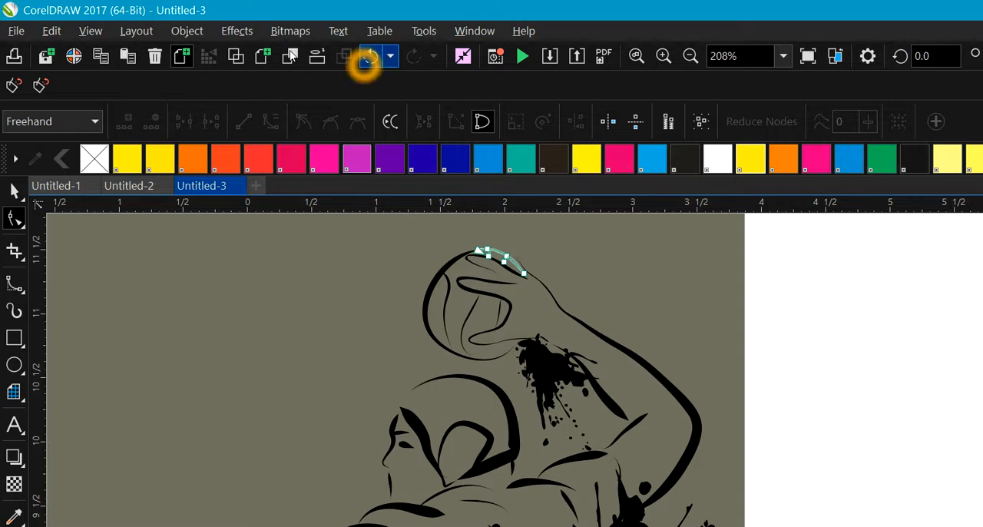
left_click(370, 55)
left_click(317, 321)
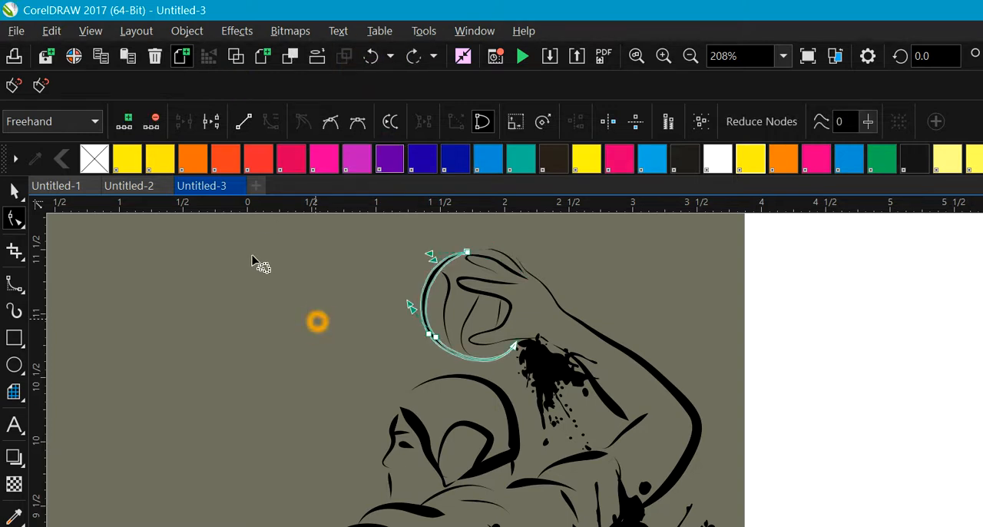
left_click(462, 307)
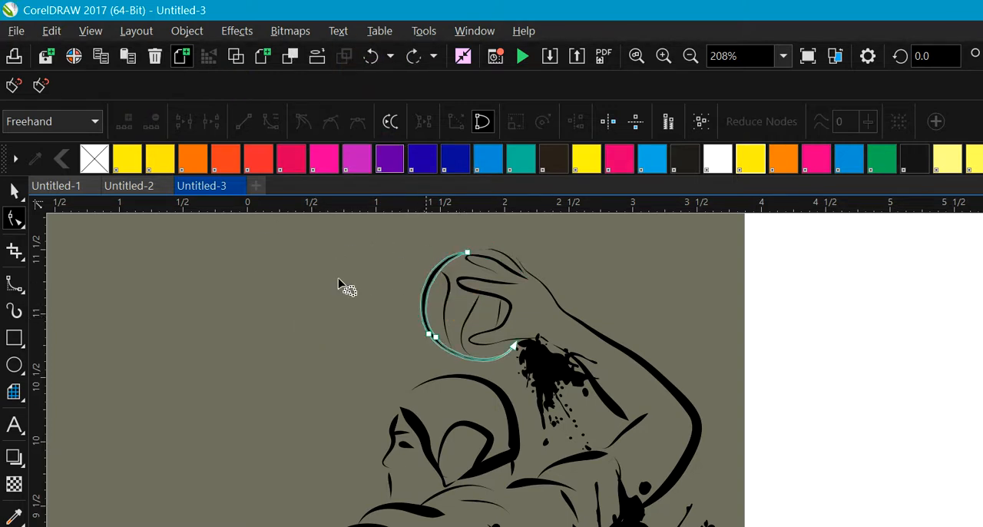
left_click(473, 332)
left_click(420, 417)
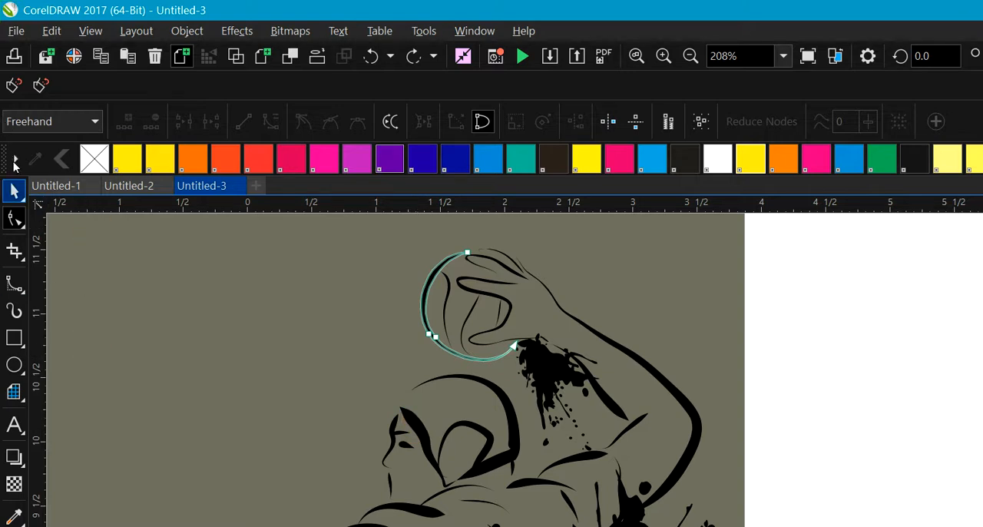
left_click(14, 191)
left_click(327, 367)
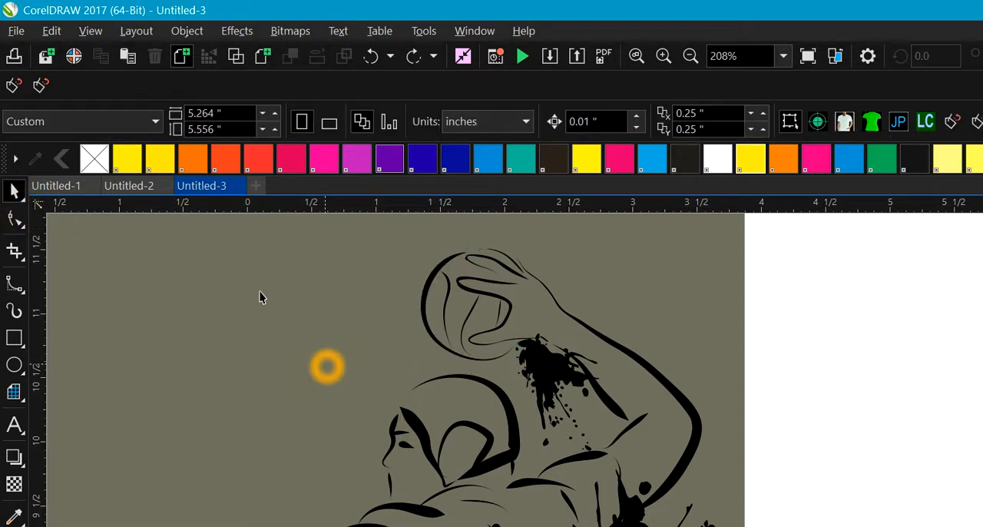
left_click(256, 254)
left_click(126, 281)
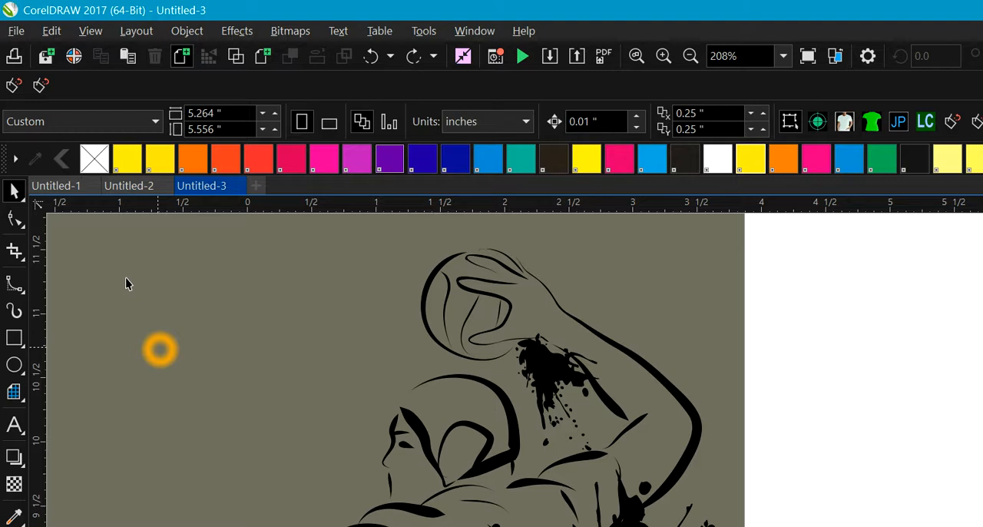
Step: Start a B-Spline curve at the uppermost finger and trace it down the left side of the ball's outline
scroll(125, 277, "up", 2)
left_click_drag(330, 347, 314, 438)
left_click(770, 371)
scroll(940, 299, "up", 5)
scroll(935, 290, "down", 2)
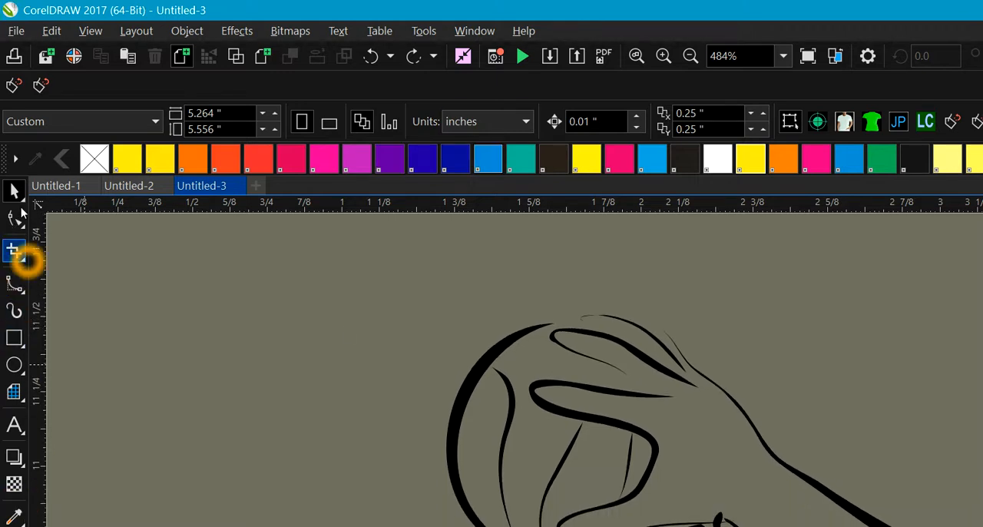
left_click(28, 260)
left_click(17, 284)
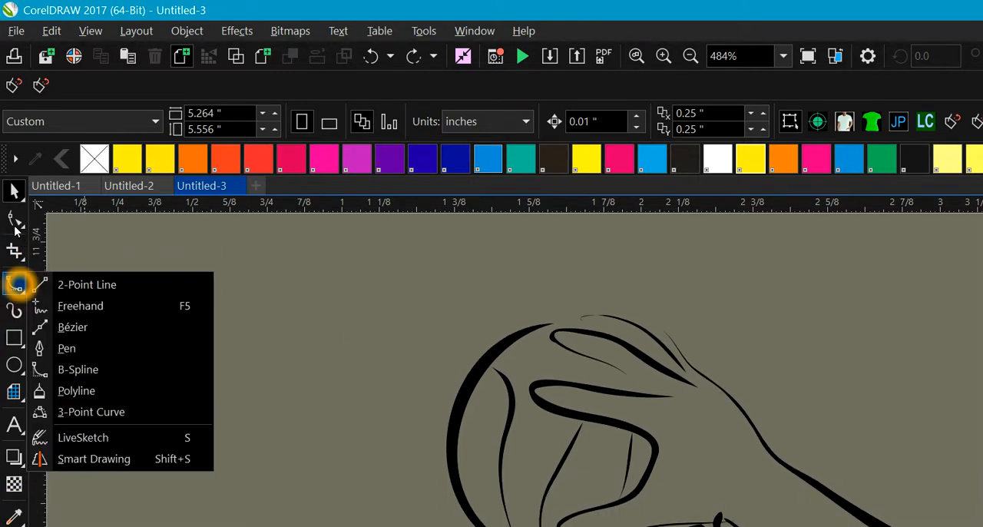
left_click(17, 290)
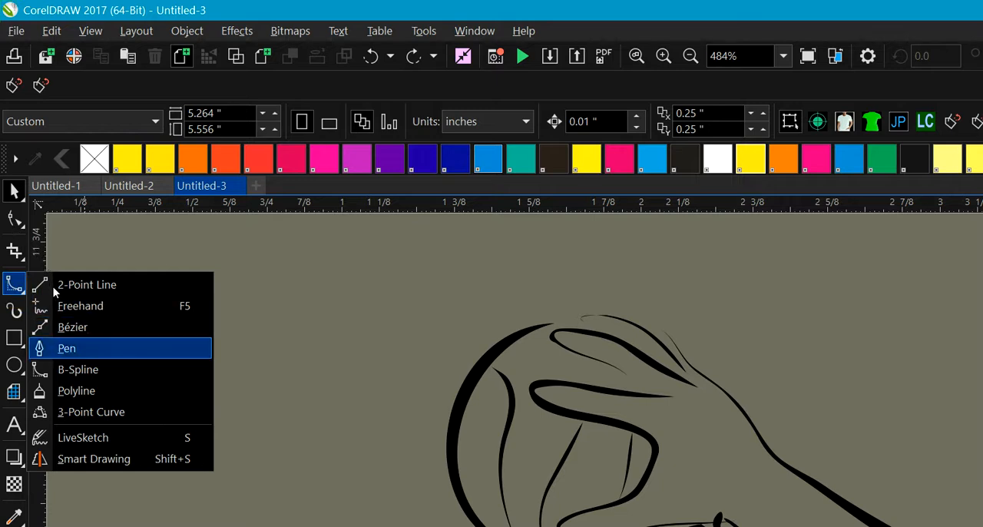
left_click(74, 373)
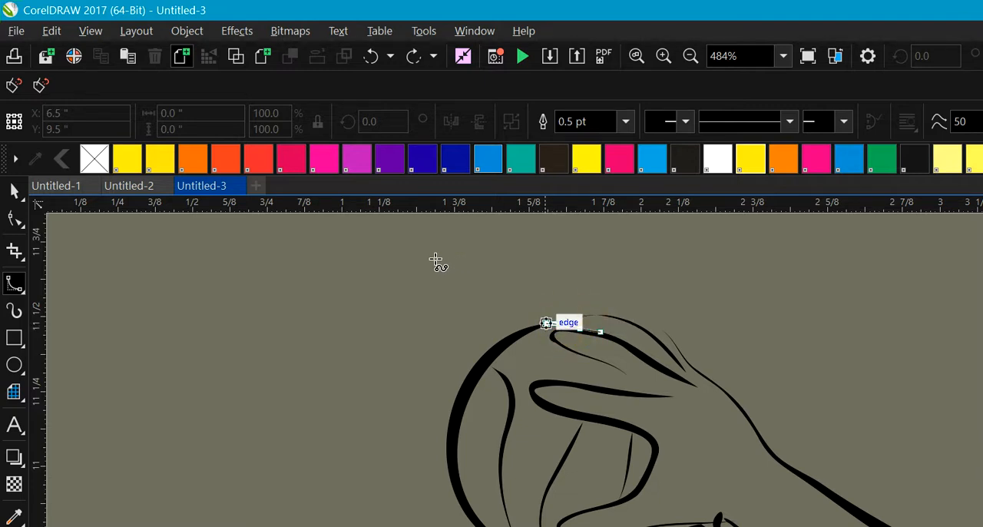
left_click(509, 335)
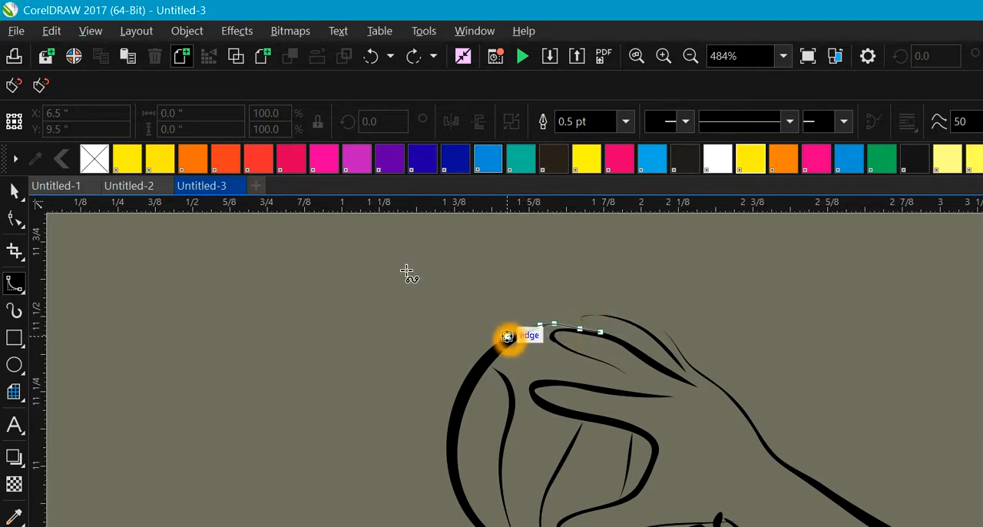
left_click(473, 380)
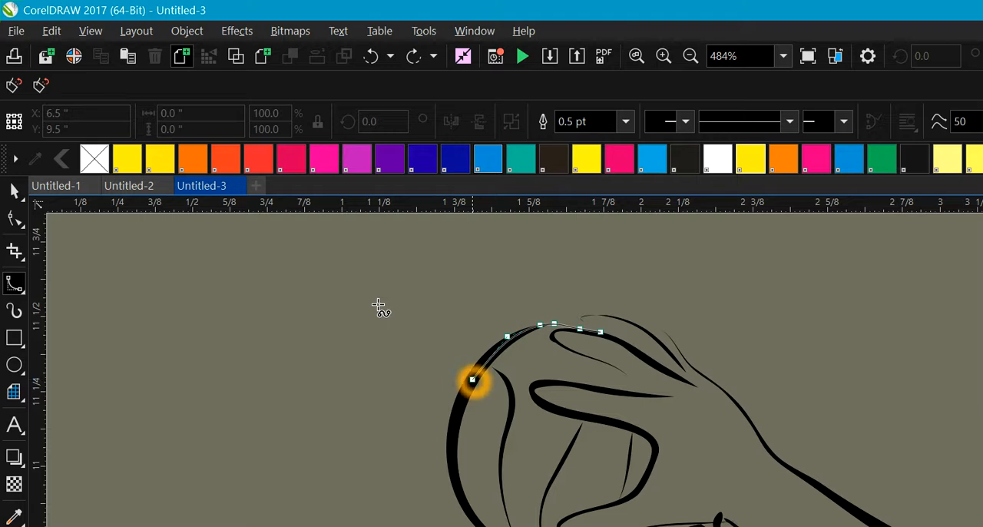
left_click(460, 417)
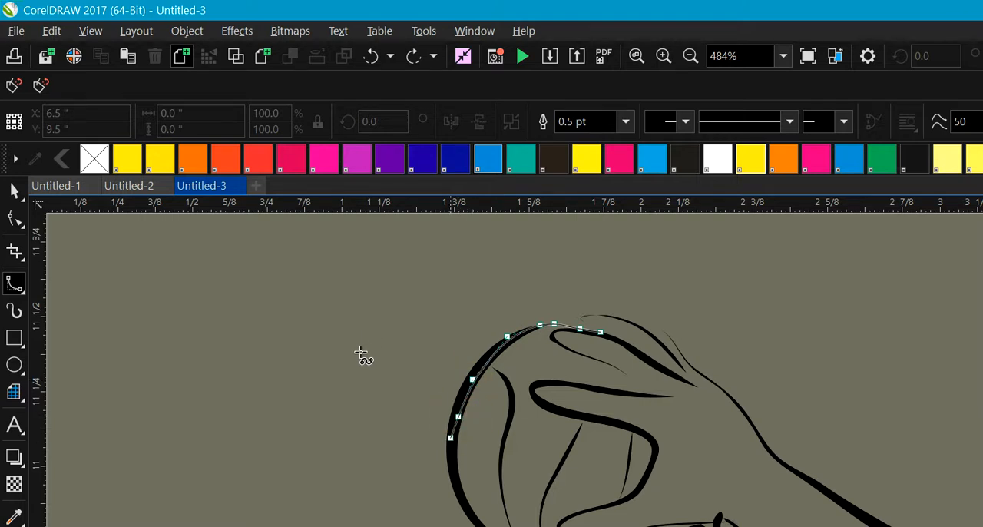
left_click(451, 452)
left_click(457, 488)
left_click(479, 519)
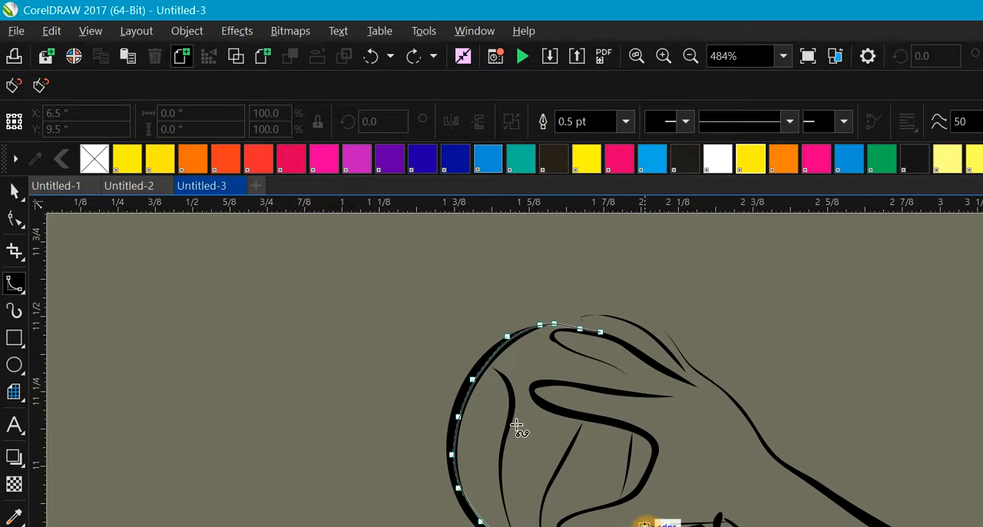
Step: Continue the B-Spline along the ball's lower boundary, around the thumb curve and back along the lower edge of the second finger
left_click(456, 416)
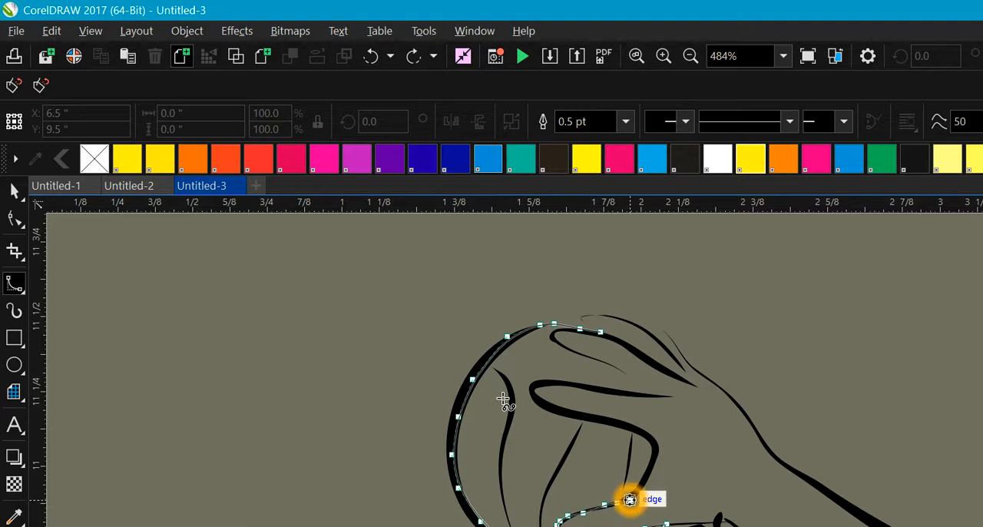
left_click(638, 482)
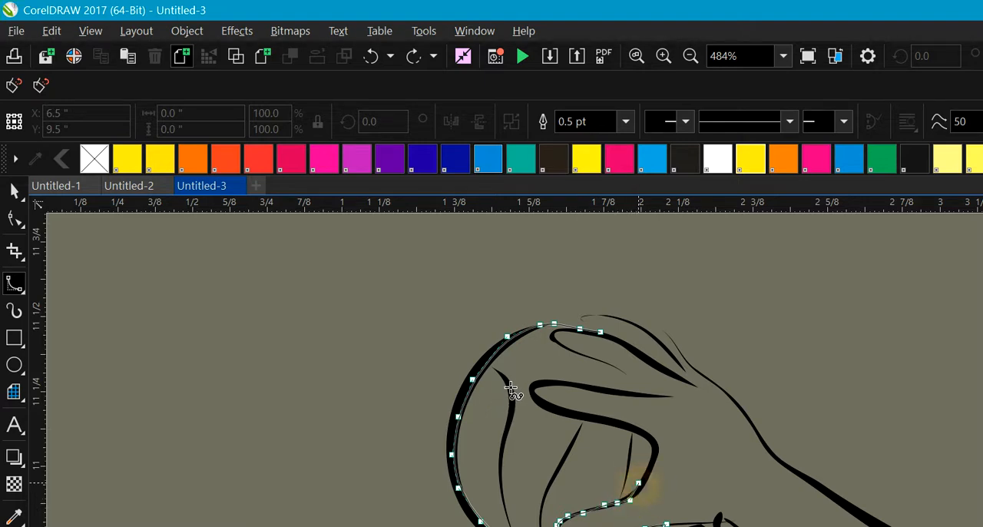
left_click(649, 447)
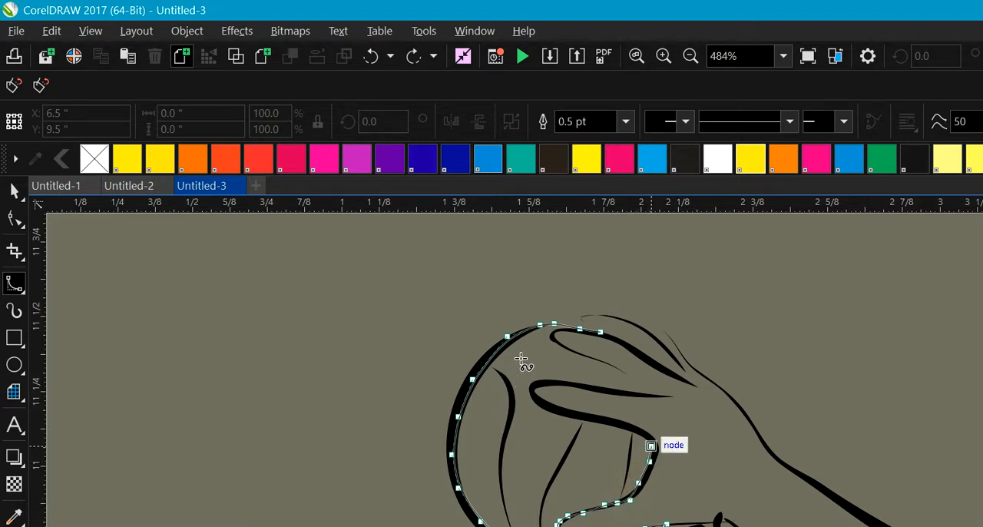
left_click(647, 439)
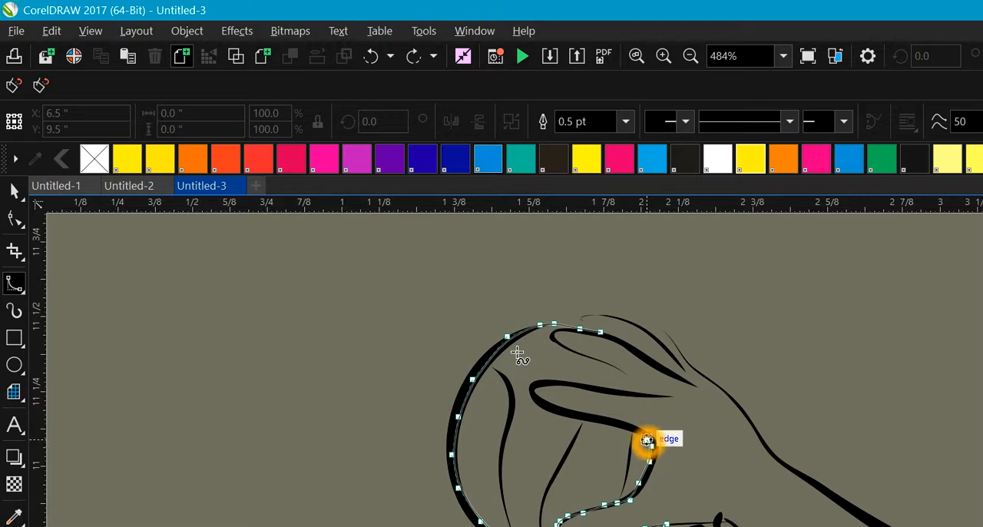
left_click(637, 436)
left_click(630, 433)
left_click(628, 431)
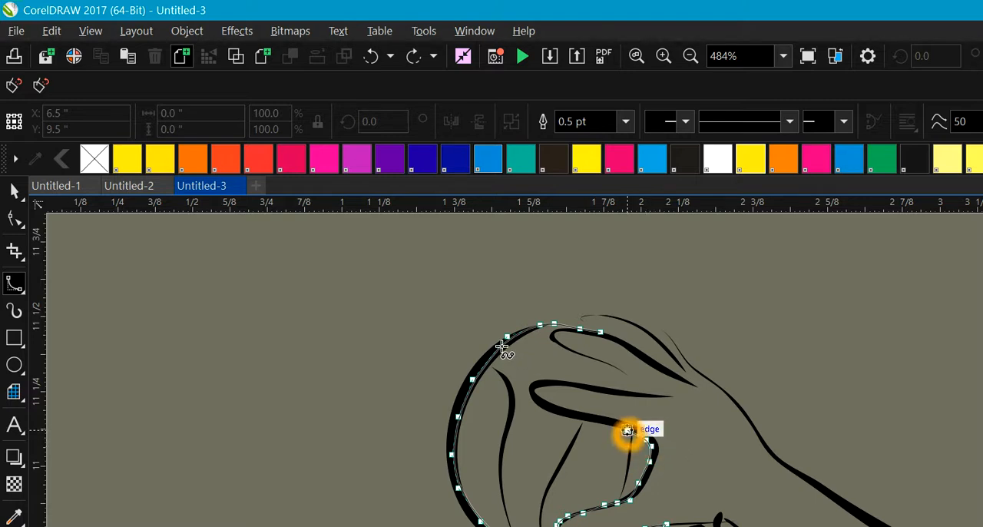
left_click(592, 426)
left_click(591, 421)
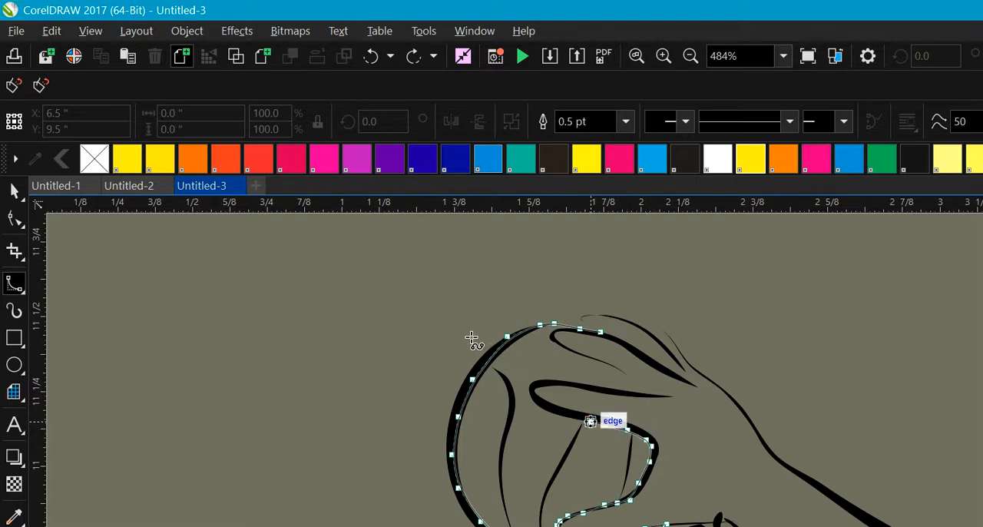
left_click(552, 413)
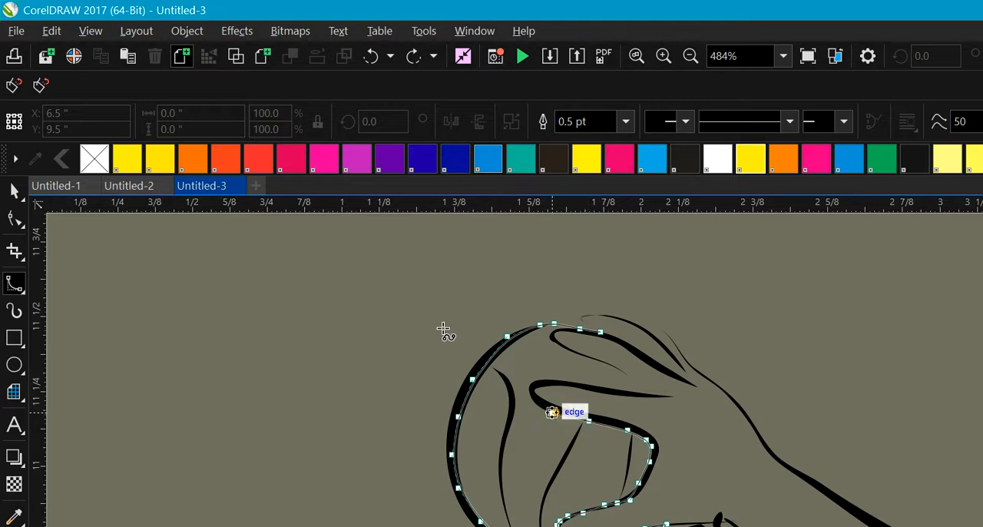
Step: Carry the B-Spline around the tip of the second finger and along its upper edge towards the palm
left_click(530, 396)
left_click(530, 391)
left_click(530, 391)
left_click(530, 384)
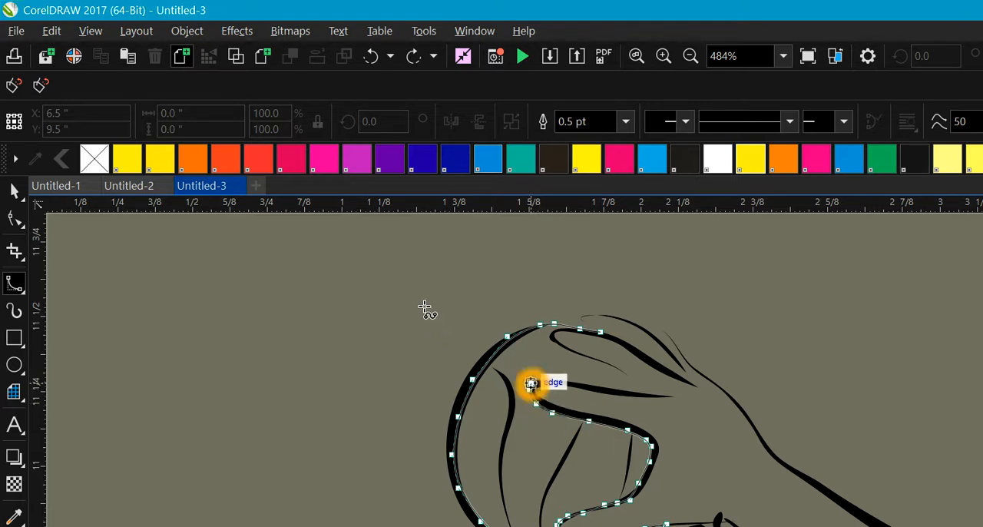
left_click(554, 380)
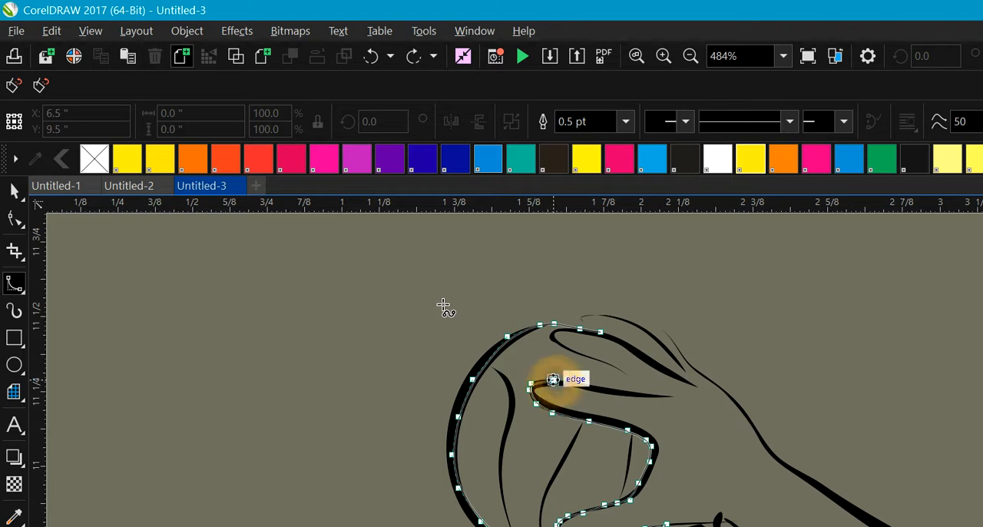
left_click(579, 381)
left_click(599, 385)
left_click(619, 390)
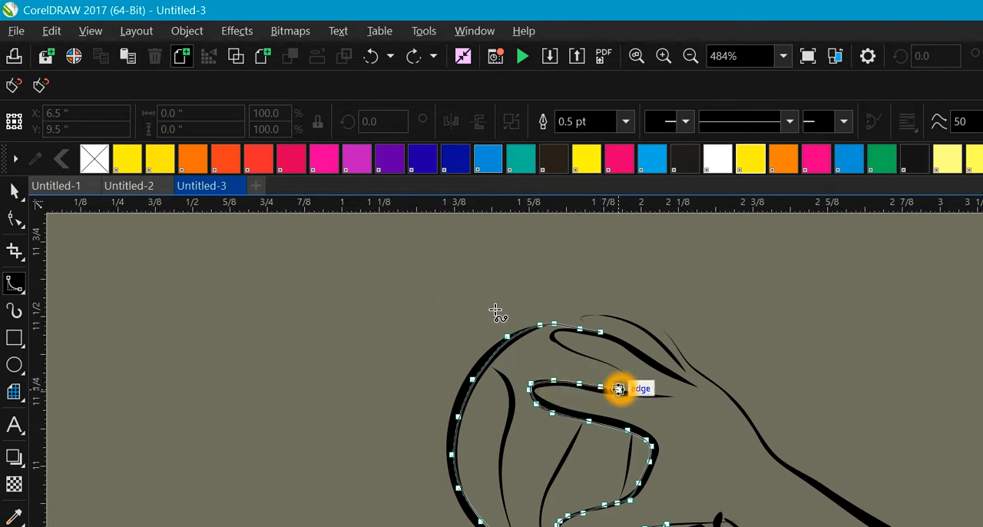
left_click(621, 389)
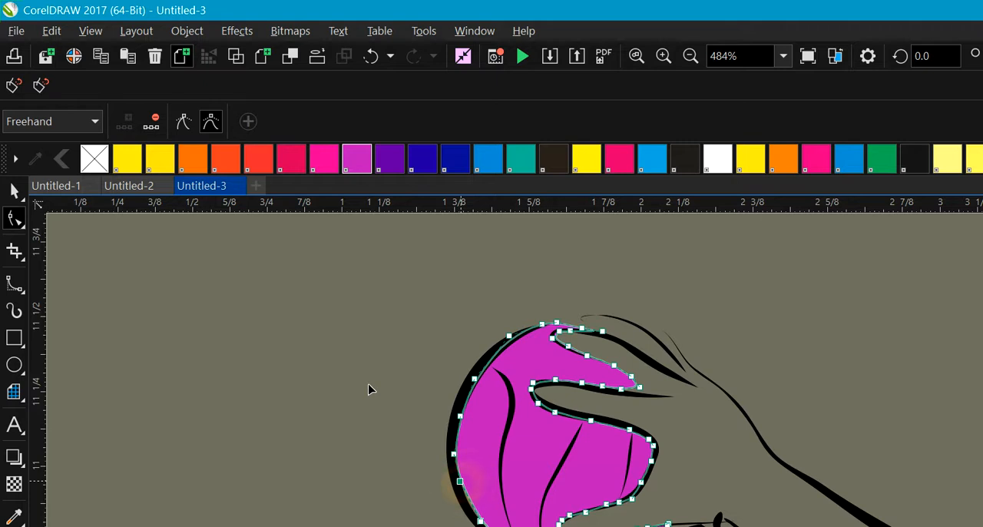
Step: Adjust the control point on the left side of the magenta ball shape to fit under the black outline
left_click_drag(460, 487, 455, 483)
left_click_drag(492, 326, 578, 462)
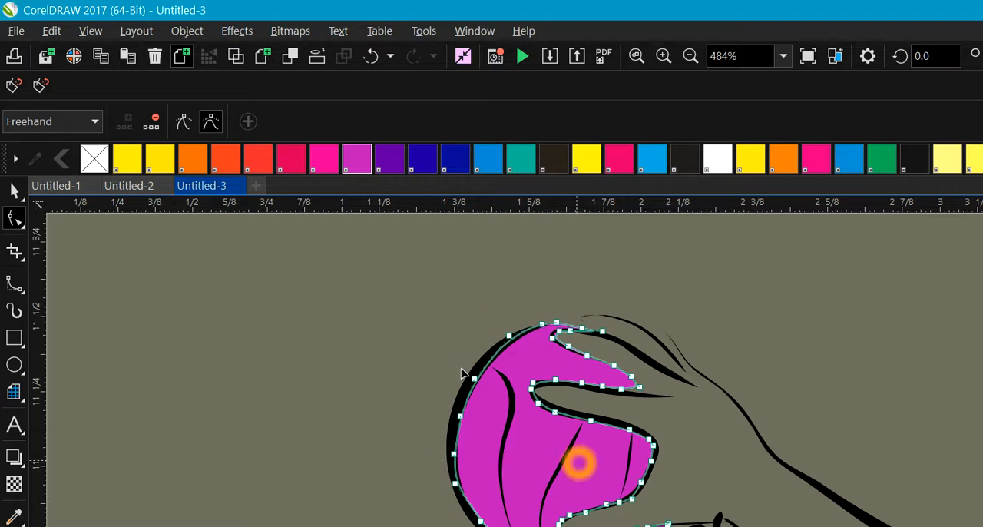
Step: Reposition the control point of the magenta ball shape beside the tip of the uppermost finger to fit the black outline
left_click(198, 236)
left_click(219, 158)
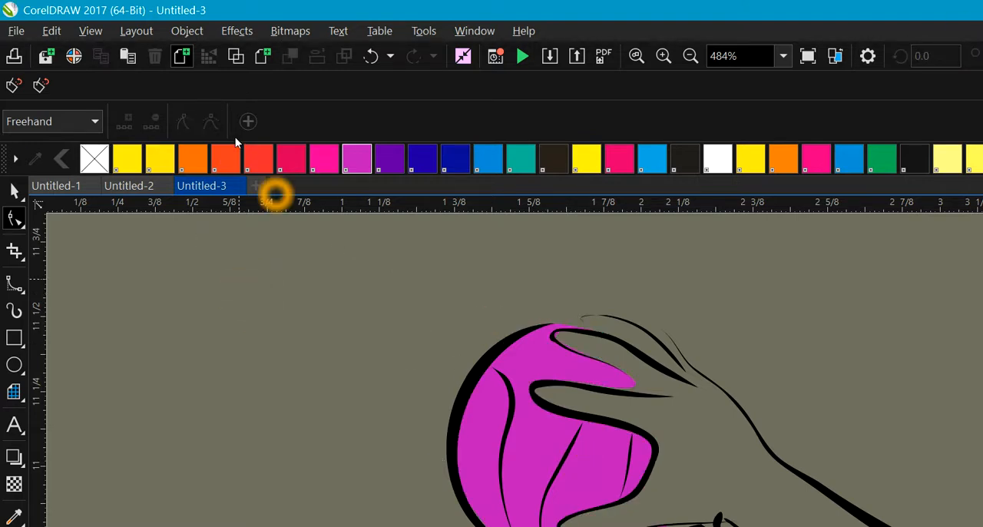
left_click(541, 347)
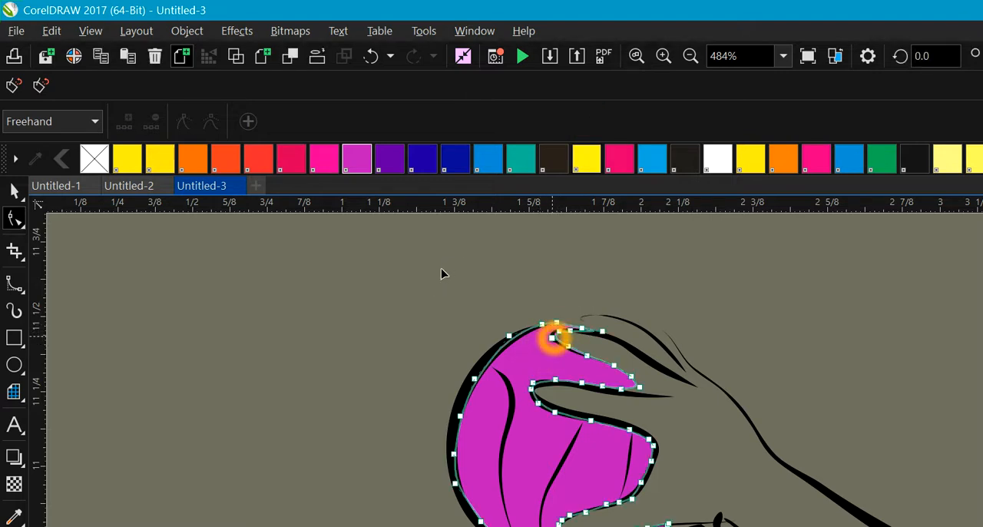
left_click(561, 333)
left_click(574, 331)
left_click(572, 331)
left_click_drag(573, 331, 565, 331)
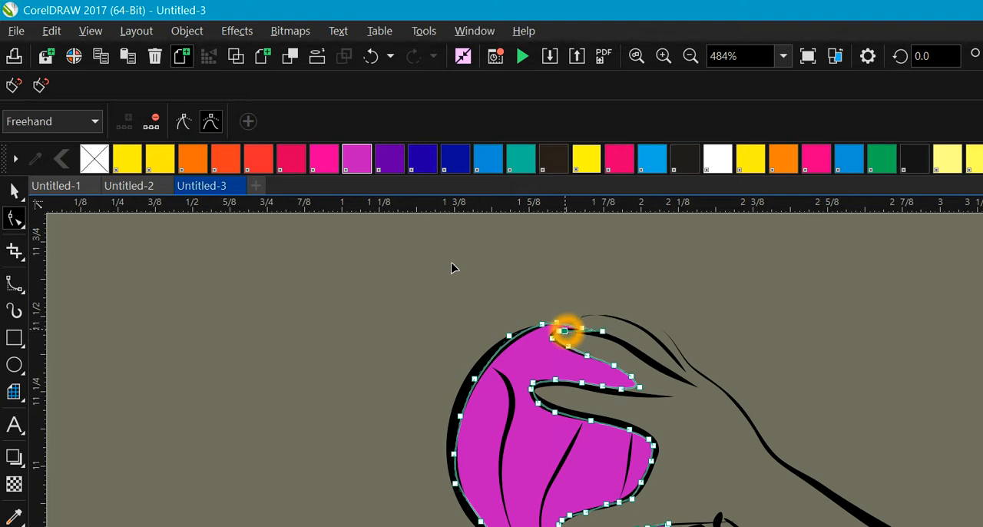
left_click(417, 340)
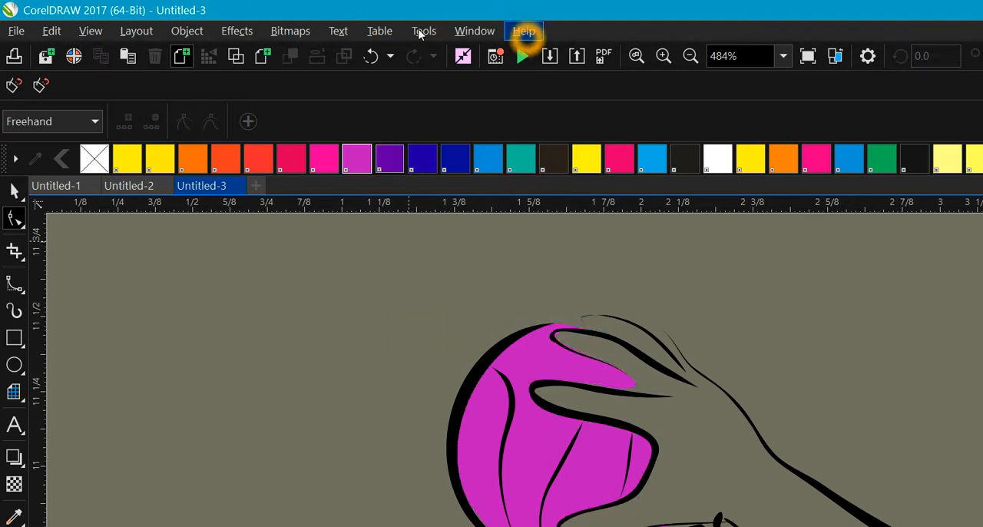
Step: Select the whole ball player drawing together with the magenta ball shape and move it onto the white page
left_click(690, 56)
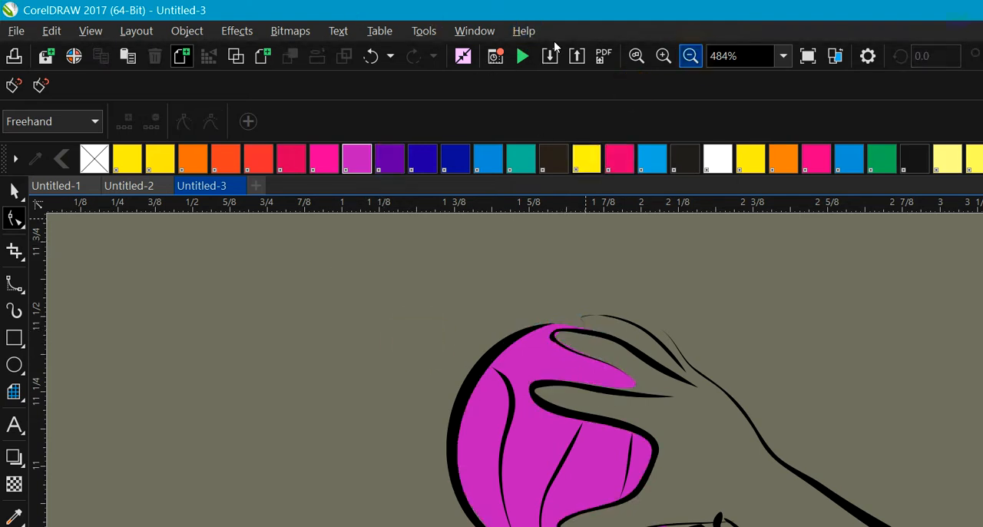
left_click(690, 56)
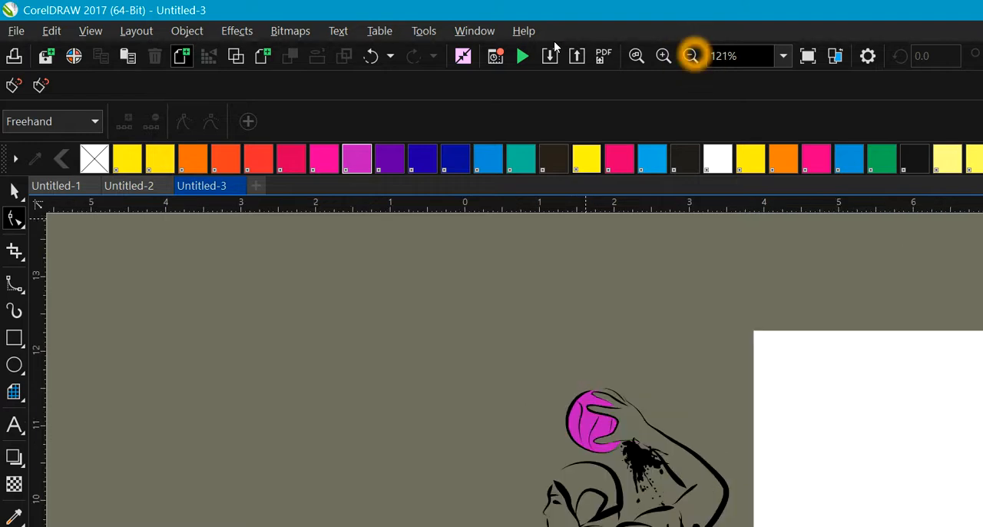
left_click(690, 55)
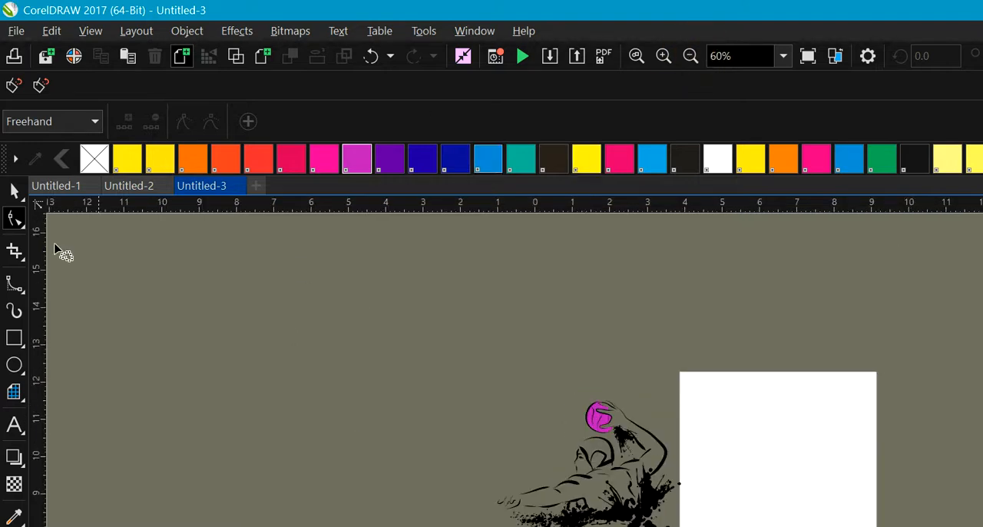
left_click(15, 190)
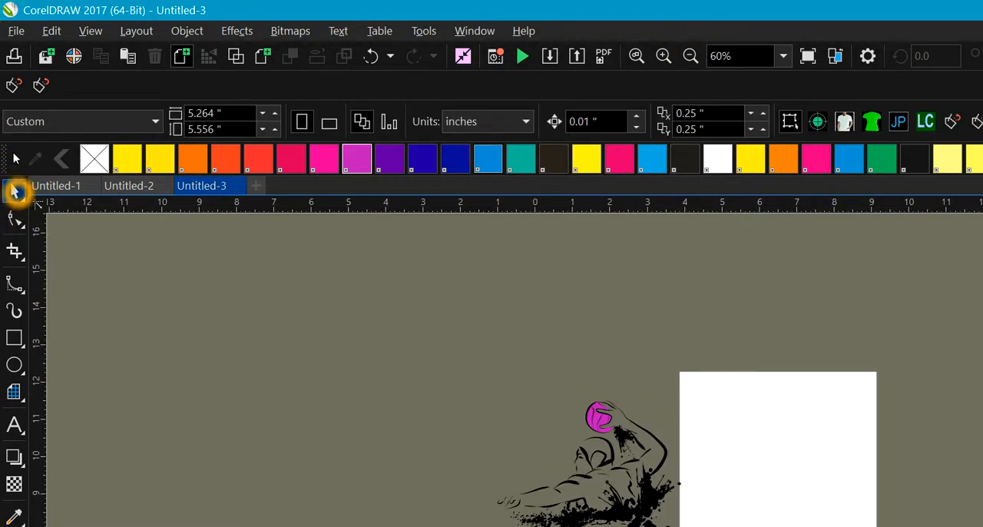
left_click(449, 349)
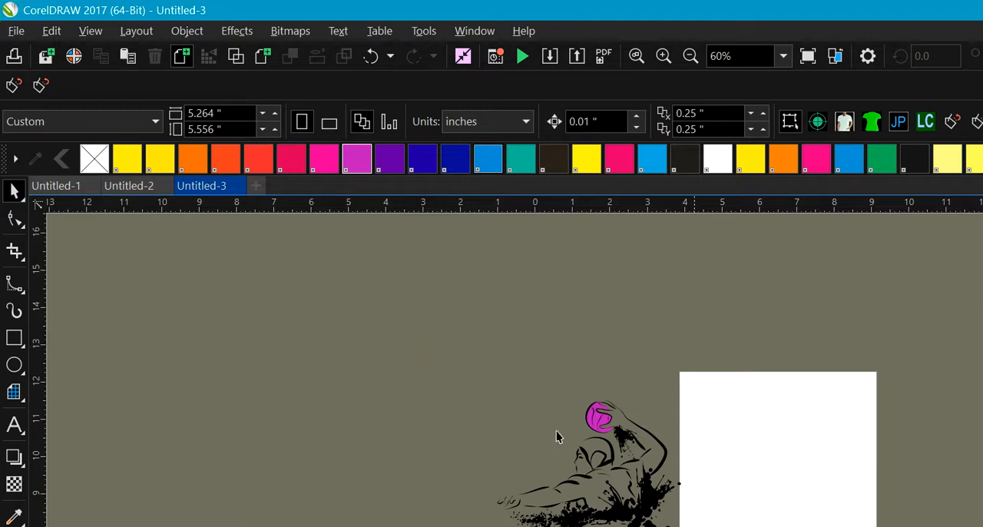
left_click(15, 191)
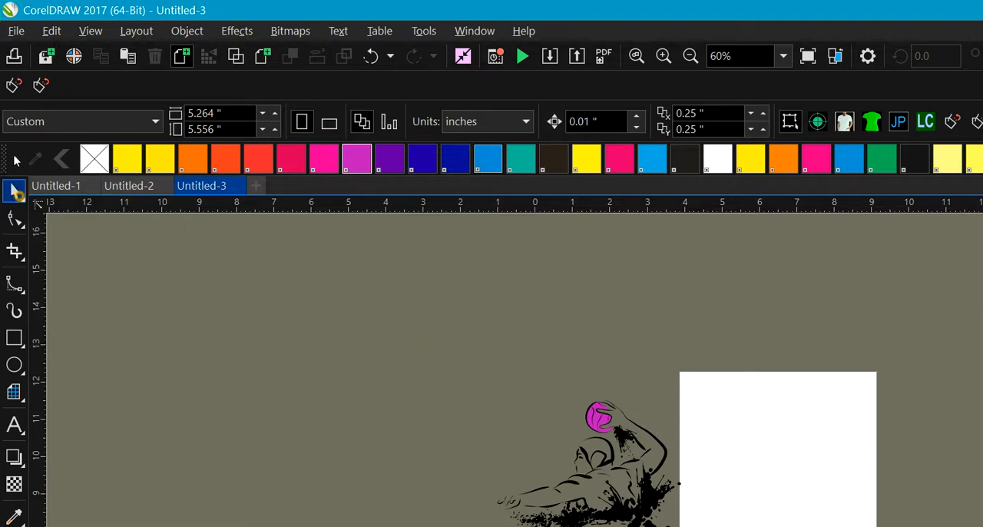
left_click_drag(451, 325, 658, 503)
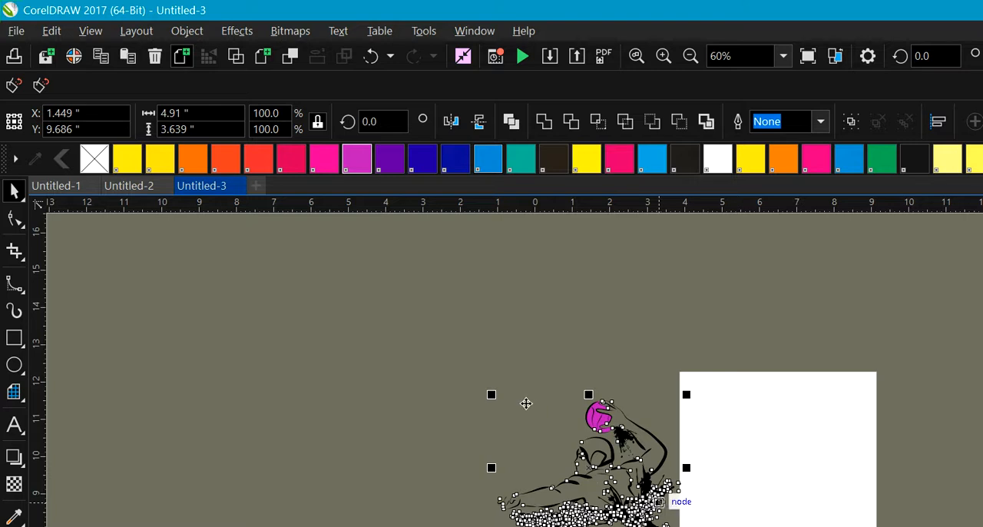
left_click_drag(610, 472, 796, 480)
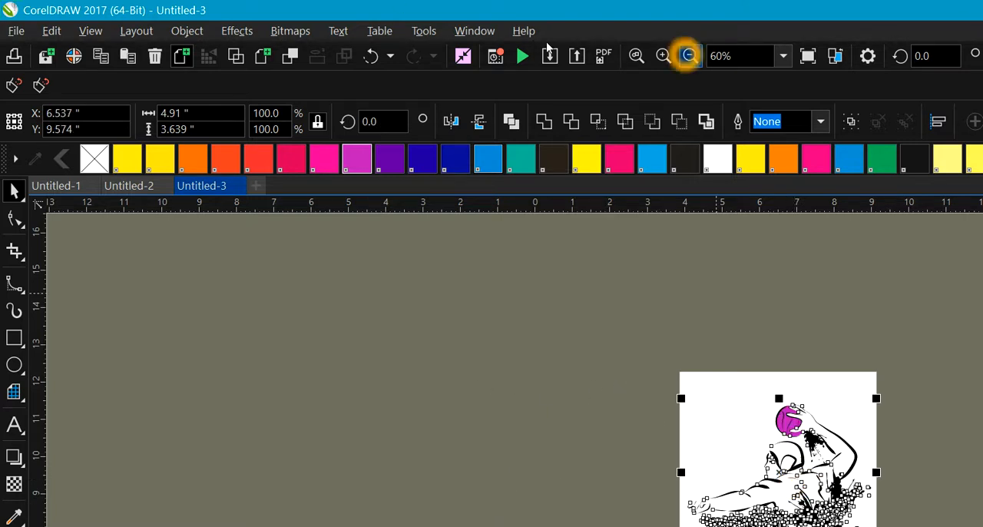
Step: Deselect the whole drawing and select only the magenta ball shape on the page
left_click(664, 56)
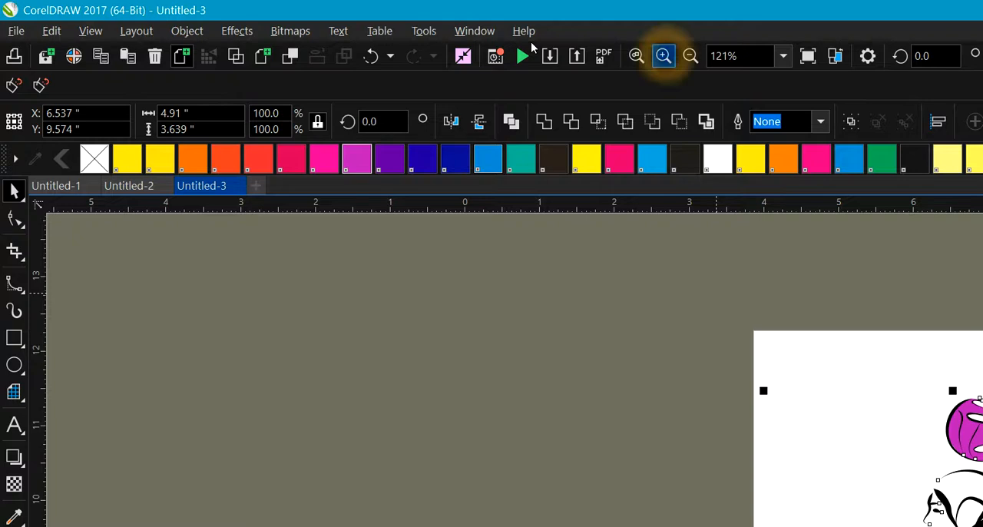
left_click(664, 56)
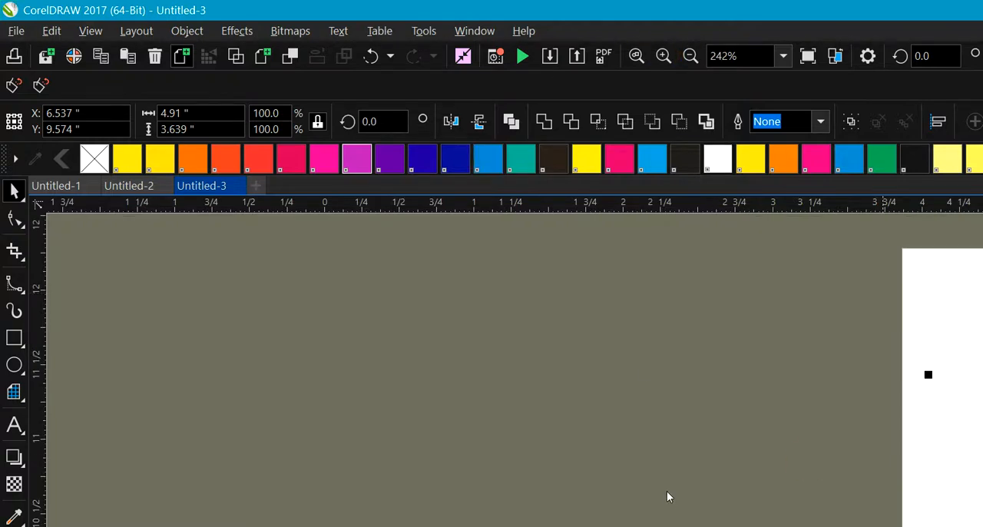
scroll(667, 496, "right", 10)
scroll(734, 500, "right", 1)
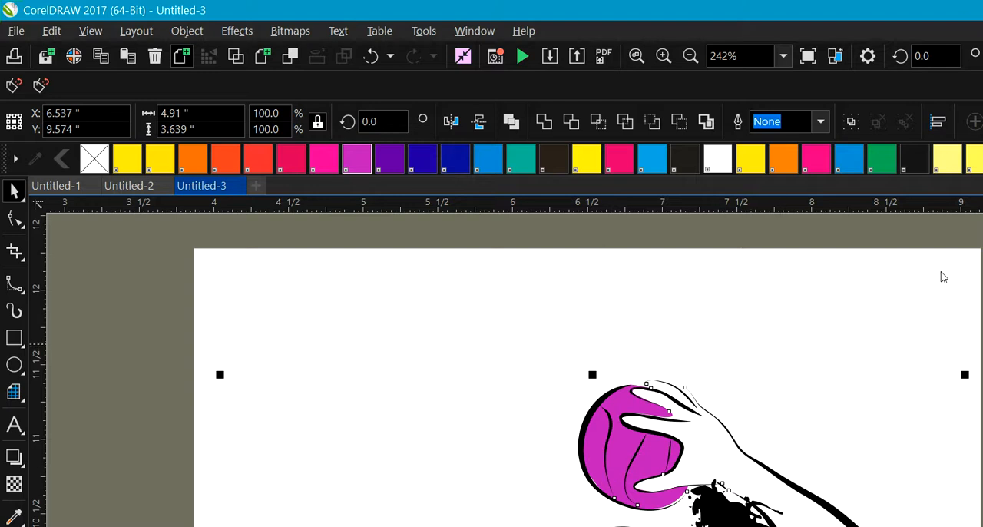
scroll(944, 277, "down", 3)
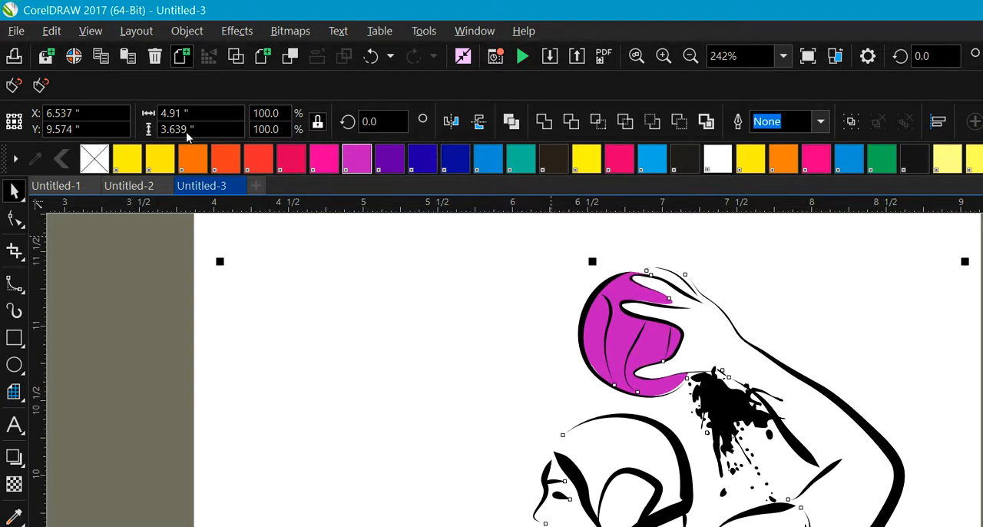
left_click(22, 197)
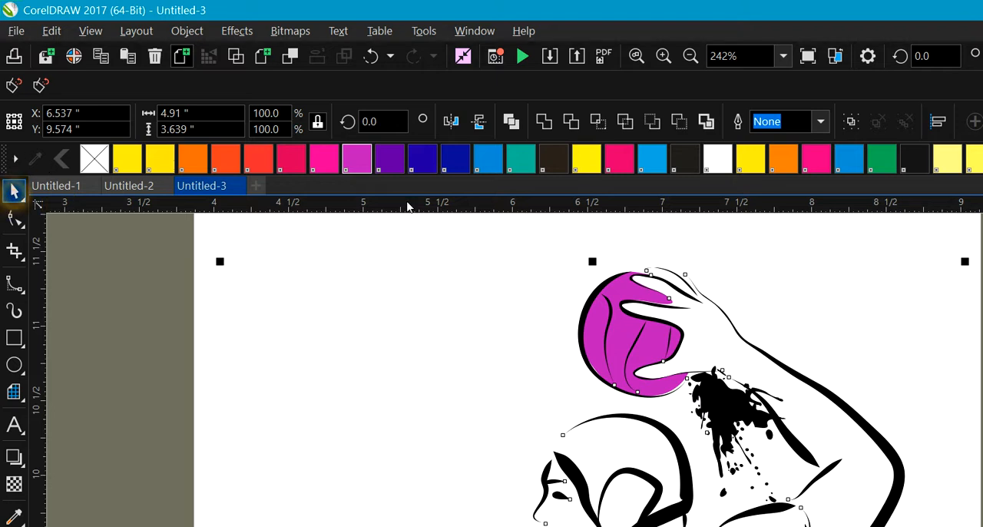
left_click(494, 236)
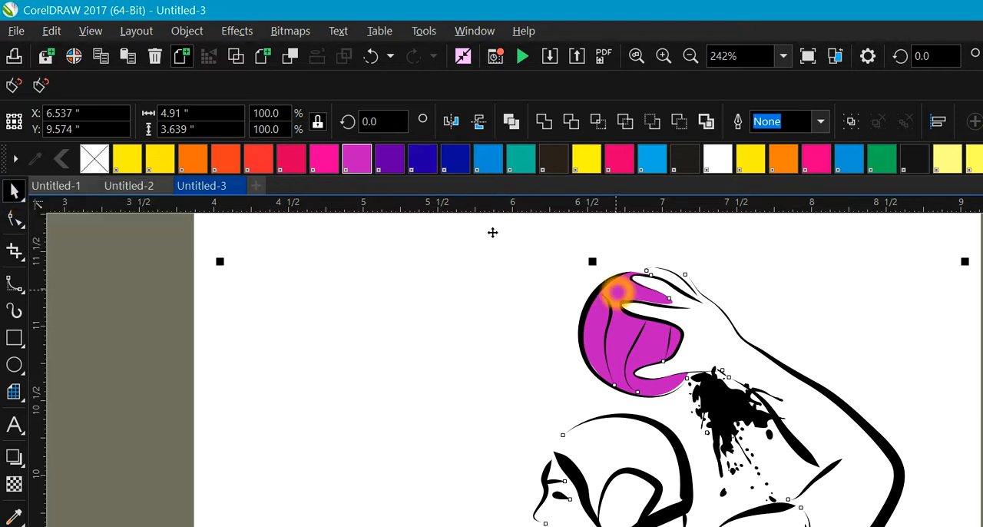
left_click(697, 215)
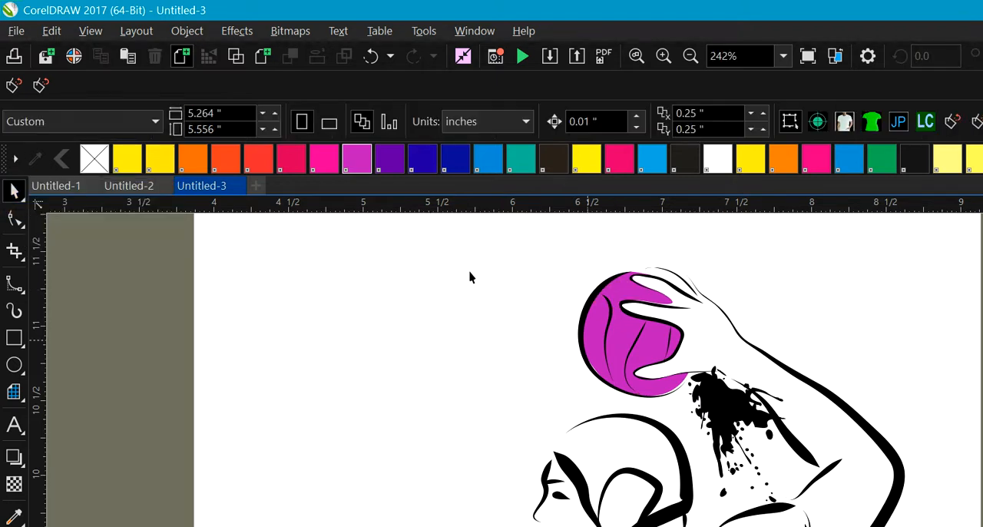
left_click(614, 329)
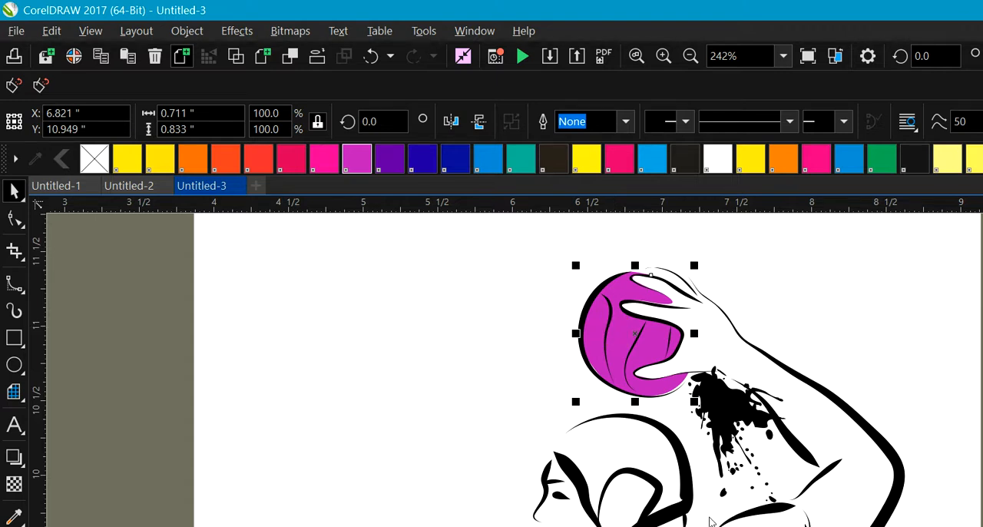
Step: Open the ball shape's fill settings, choose PANTONE Green C and switch to a fountain fill
key("F11")
left_click(366, 407)
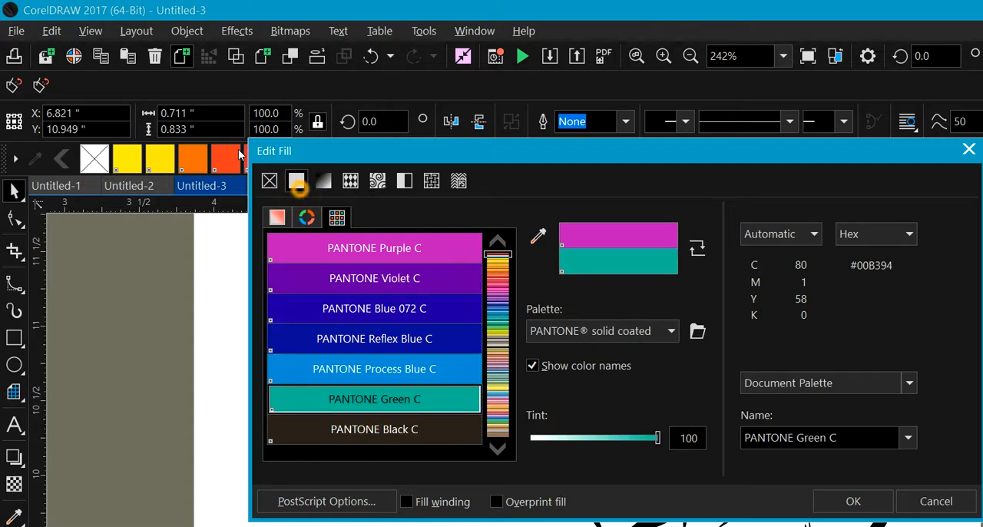
left_click(323, 180)
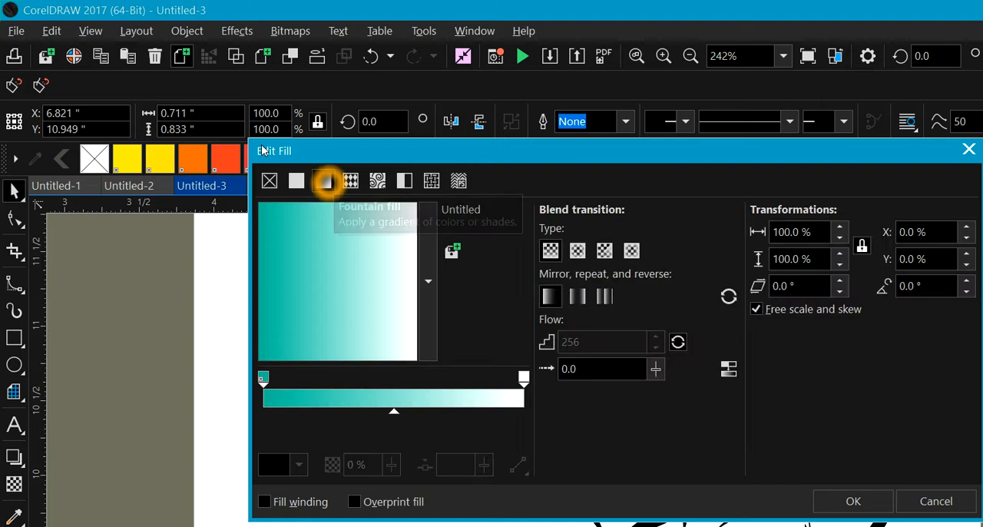
left_click(283, 204)
left_click(480, 134)
left_click(463, 122)
left_click(462, 123)
mouse_move(578, 152)
left_mouse_down()
mouse_move(441, 379)
mouse_move(485, 475)
mouse_move(545, 498)
mouse_move(402, 382)
mouse_move(404, 402)
mouse_move(434, 196)
left_mouse_up()
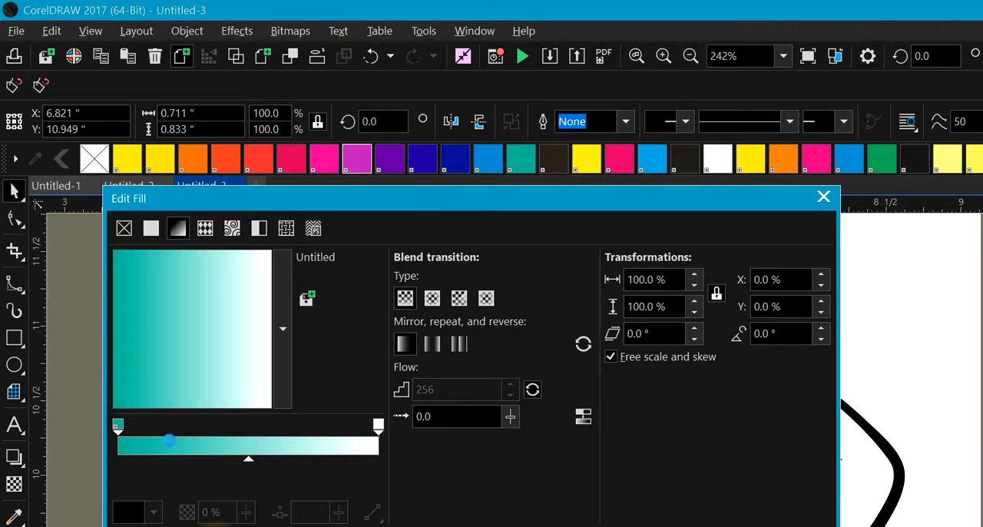
Step: Add a gradient node at the 1% position beside the start node and keep its color as PANTONE Green C
left_click(205, 387)
left_click(306, 354)
left_click(261, 367)
left_click(299, 368)
left_click(119, 424)
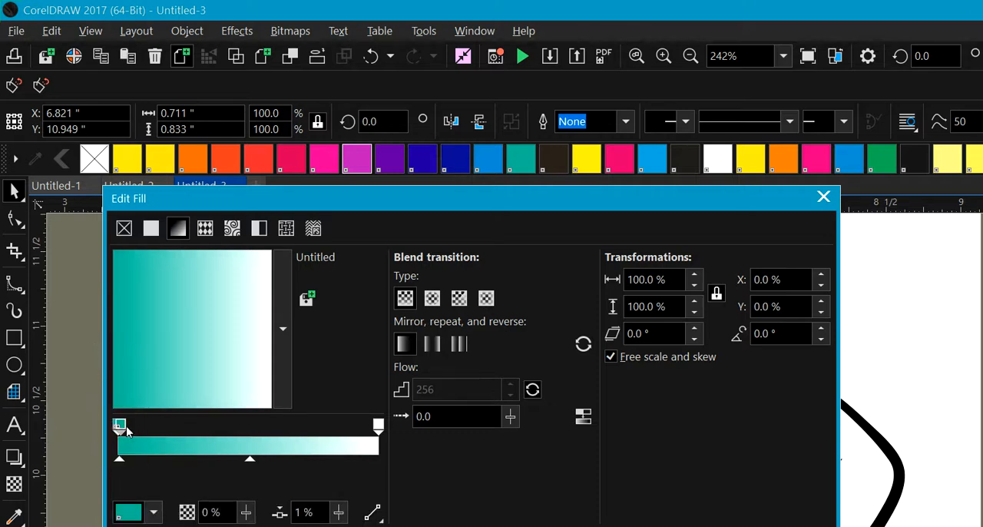
left_click(154, 512)
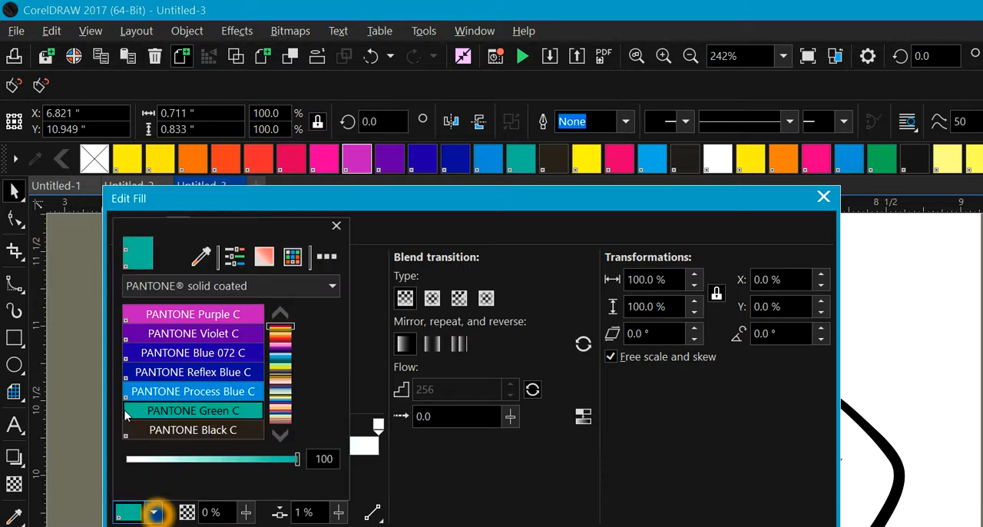
left_click(135, 412)
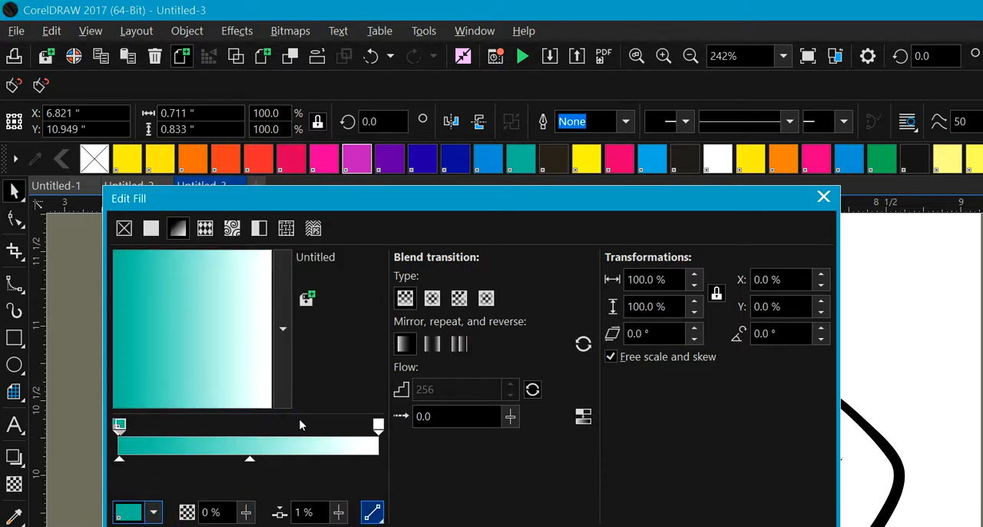
left_click(304, 511)
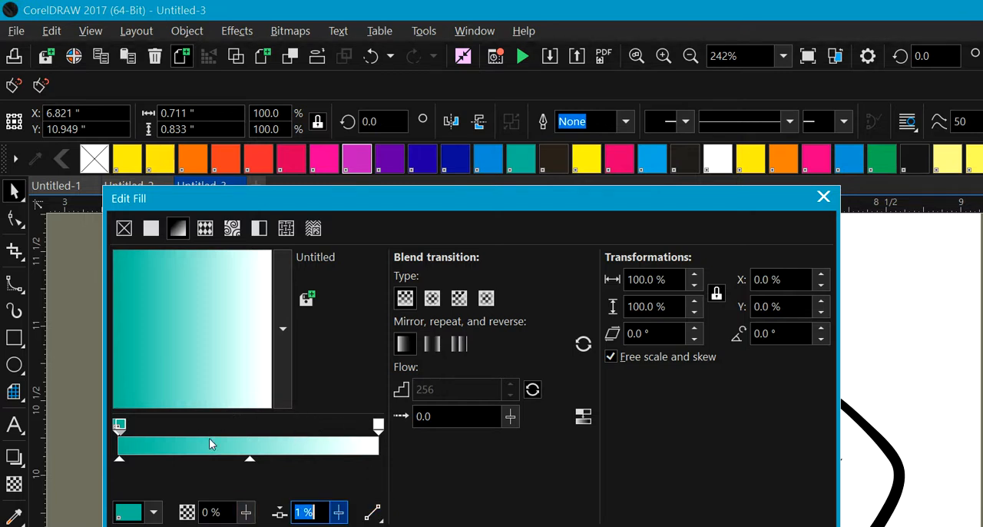
Step: Add a gradient node at the 99% position beside the white end node and color it red (C18 M100 Y100 K12)
left_click(377, 424)
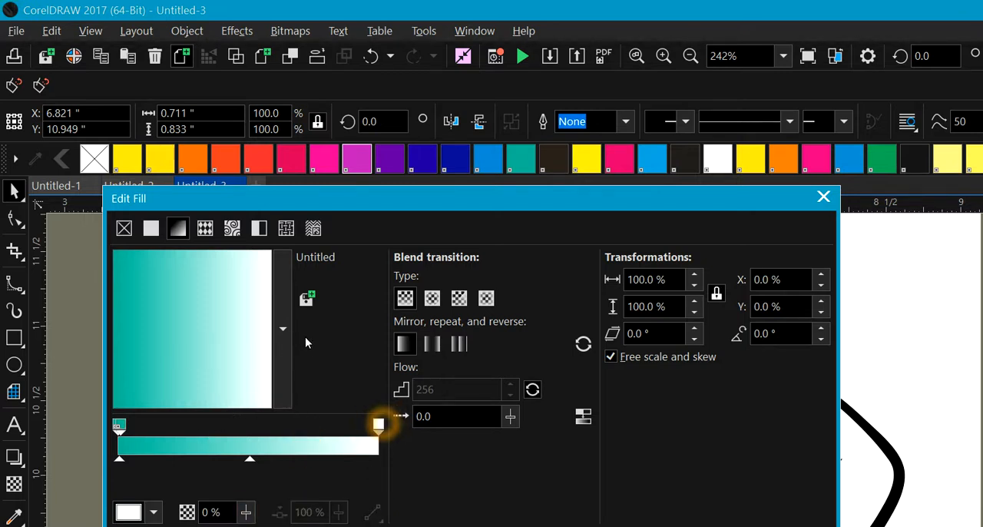
left_click(378, 424)
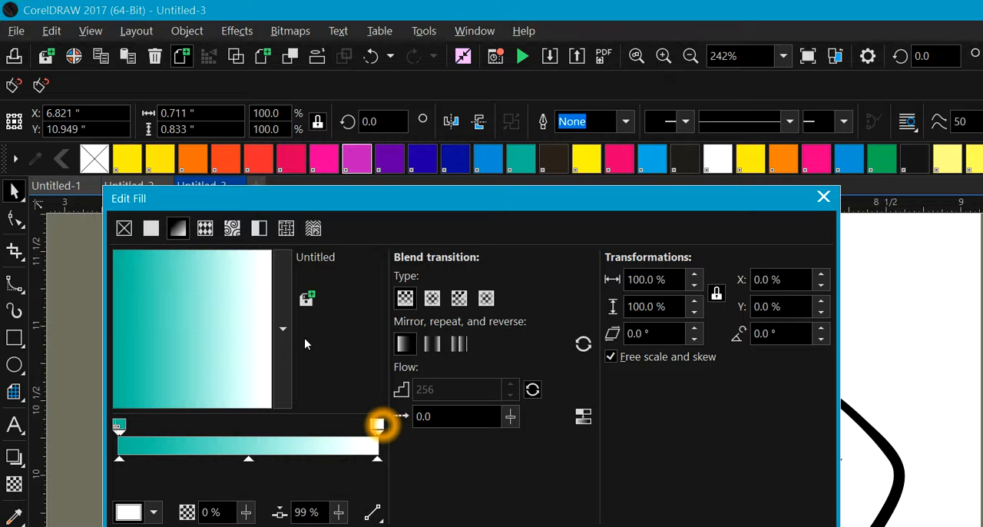
left_click(157, 512)
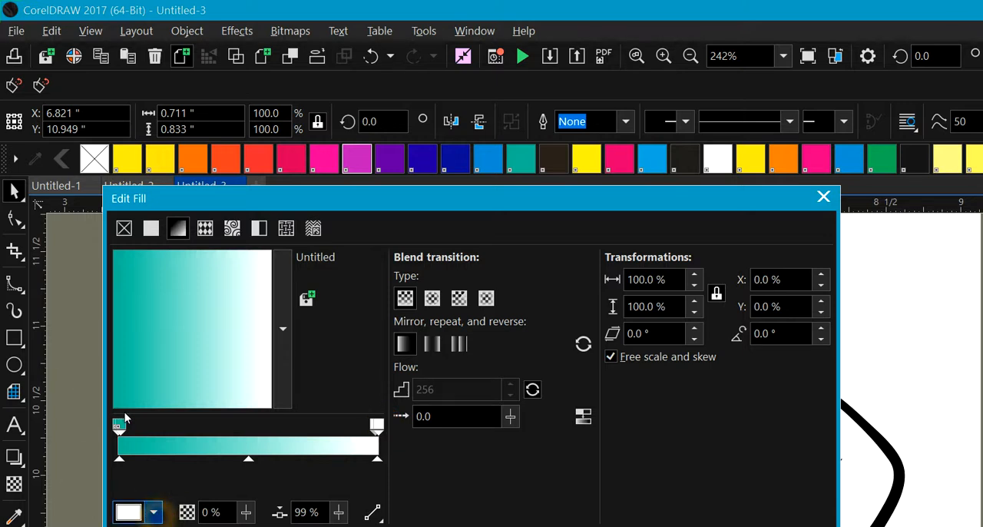
left_click(227, 372)
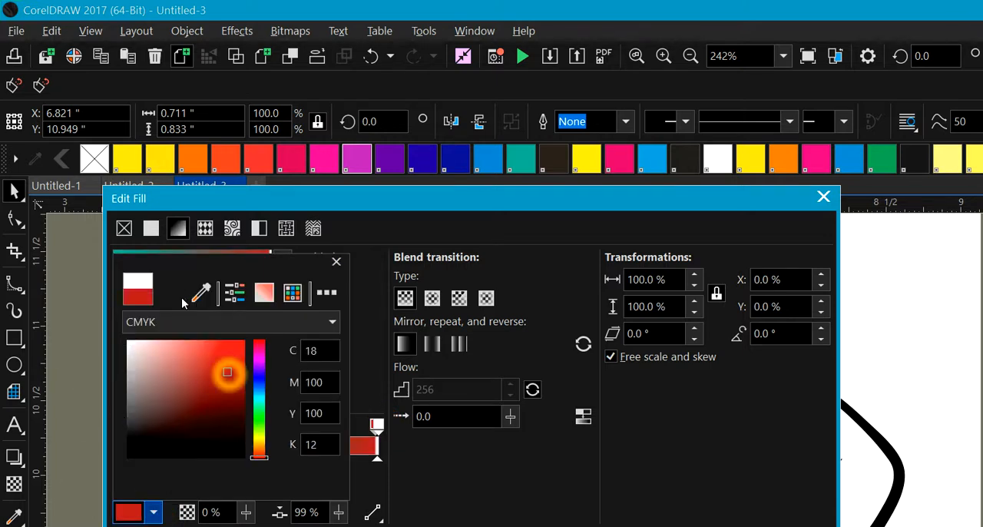
left_click(380, 453)
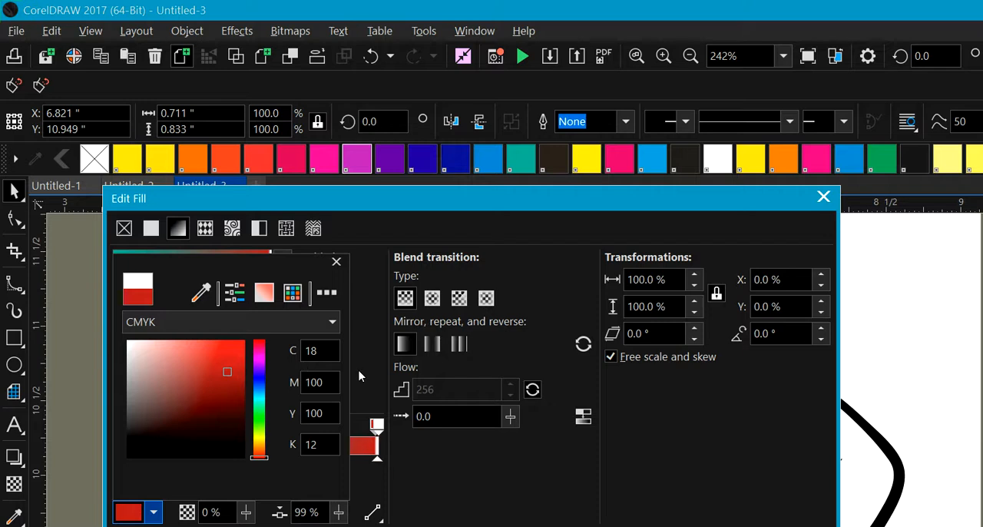
left_click(456, 471)
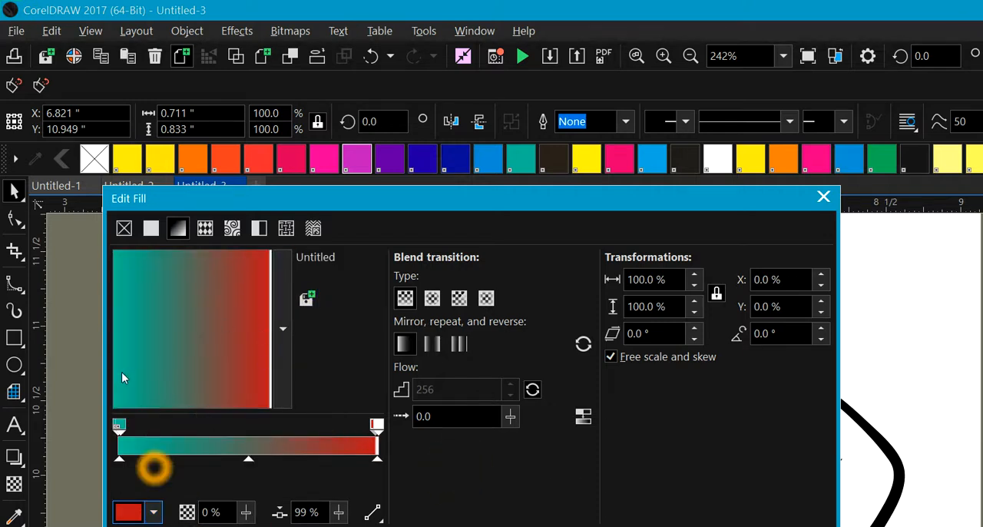
Step: Change the color of the gradient node at 99% to a pale pinkish grey
left_click(154, 512)
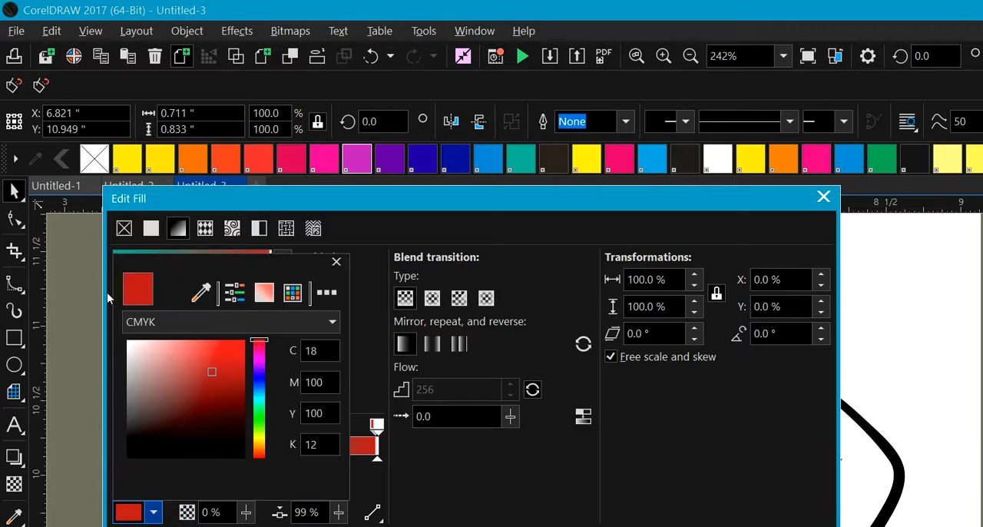
left_click(132, 365)
left_click(154, 512)
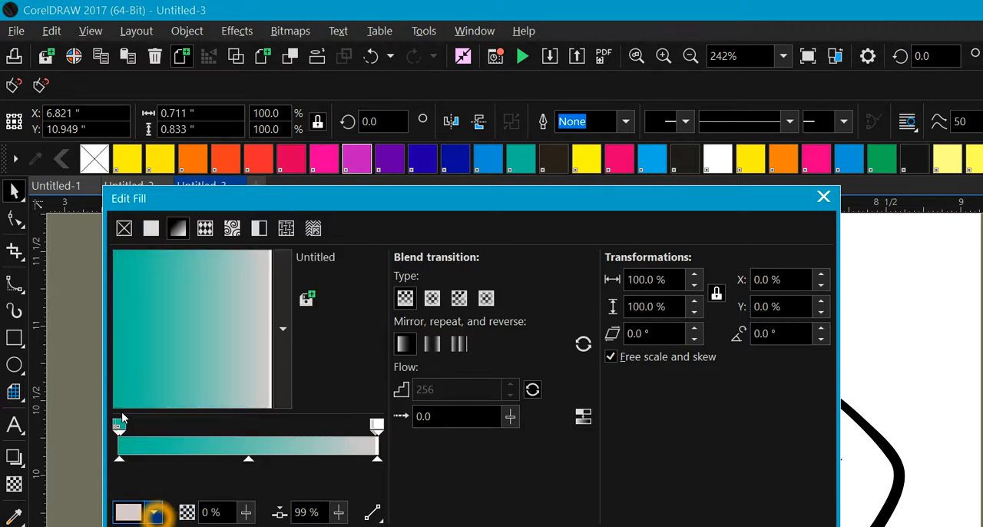
Step: Add a white gradient node at the 98% position near the end of the ball's fountain fill
left_click(154, 512)
left_click(153, 512)
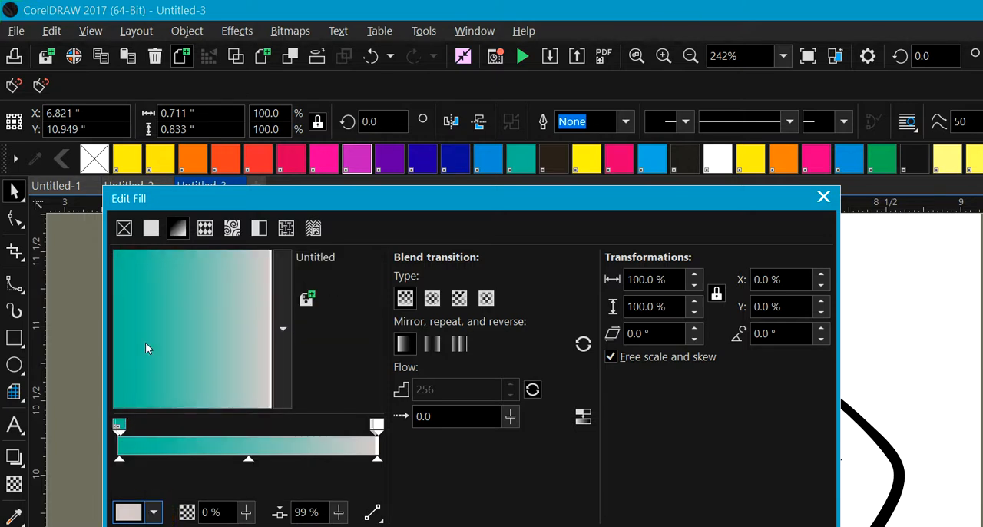
double_click(378, 432)
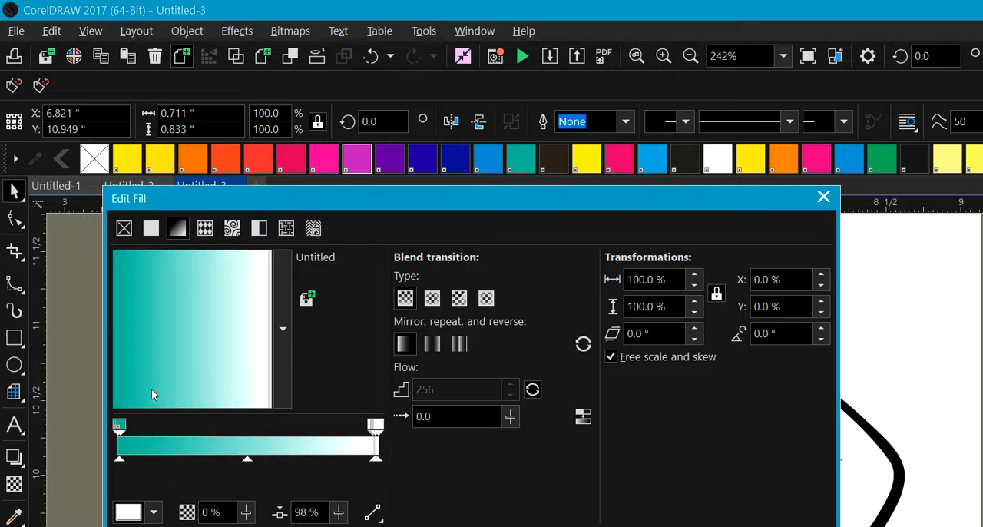
Step: Browse the available color models for the gradient node at 98% and close the fill settings without applying them
left_click(156, 510)
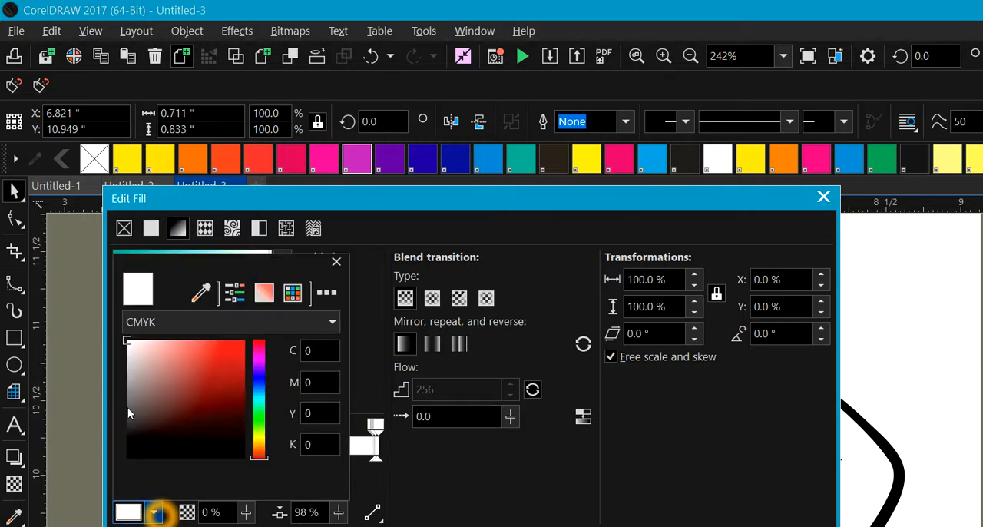
left_click(176, 320)
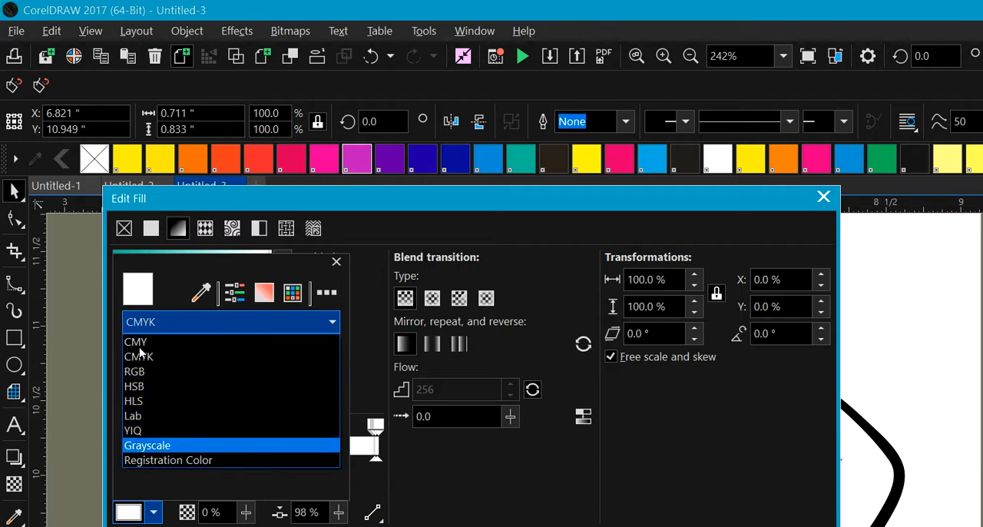
left_click(167, 332)
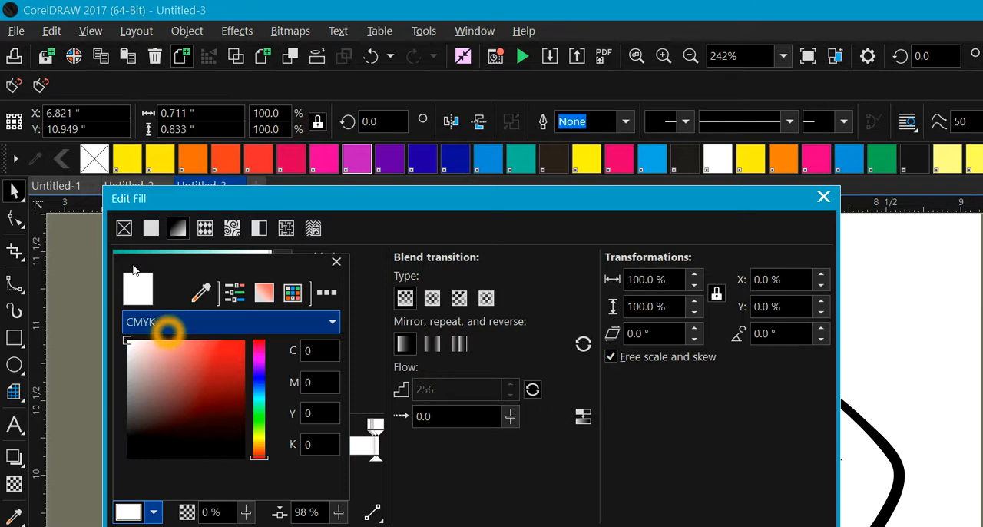
left_click(169, 322)
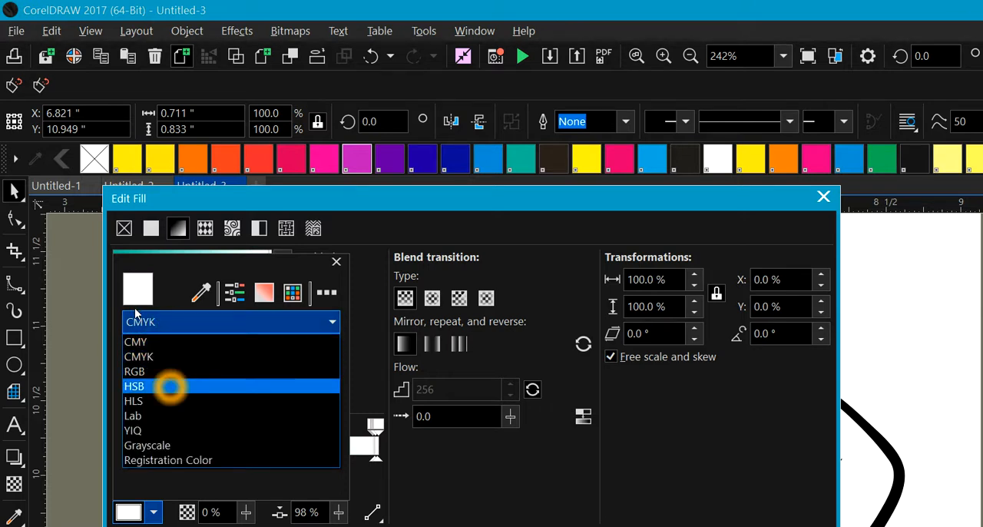
left_click(170, 387)
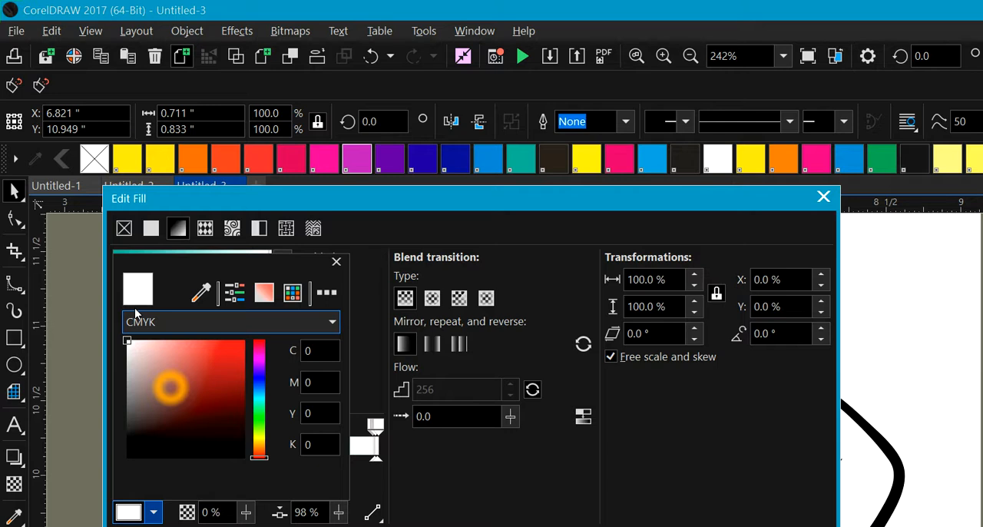
left_click(619, 435)
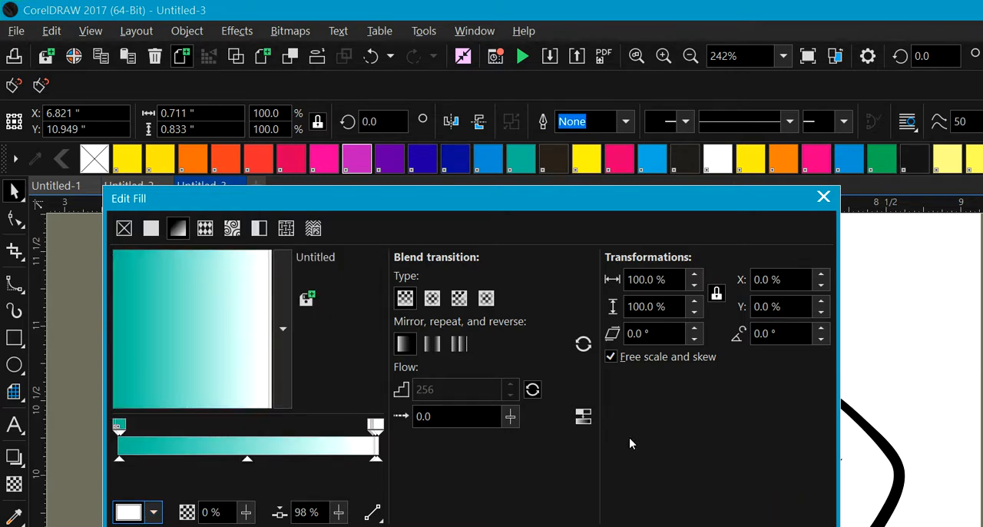
left_click(629, 439)
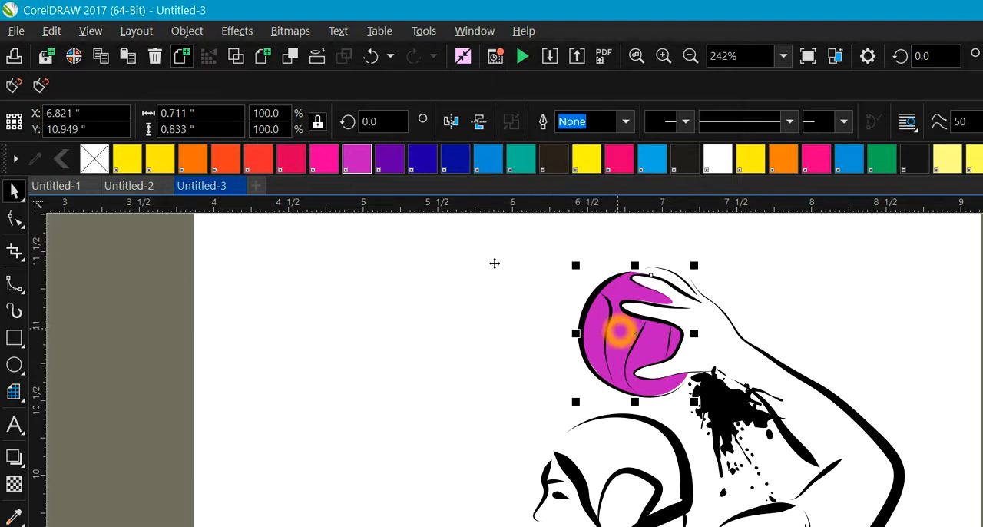
Step: Select the ball shape and fill it with solid PANTONE Green C
left_click(619, 330)
left_click(521, 159)
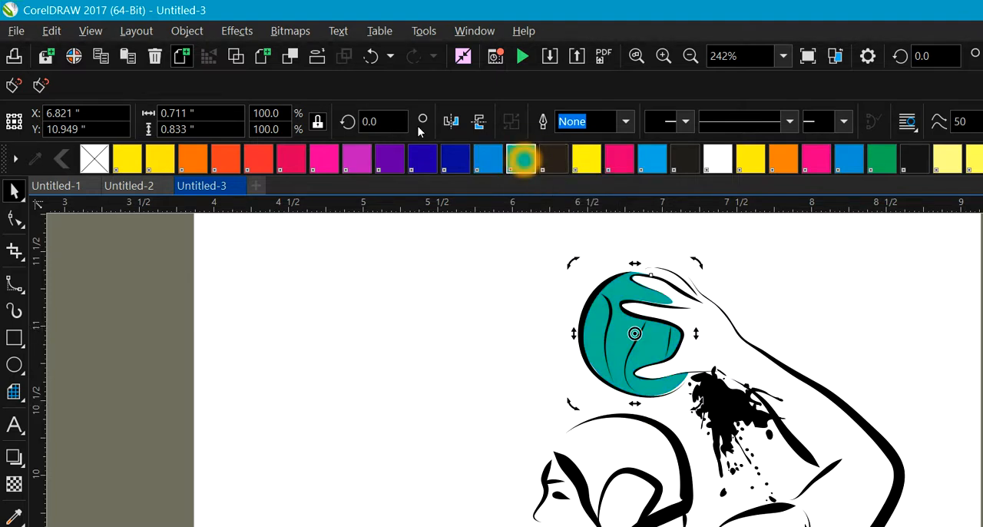
left_click(626, 340)
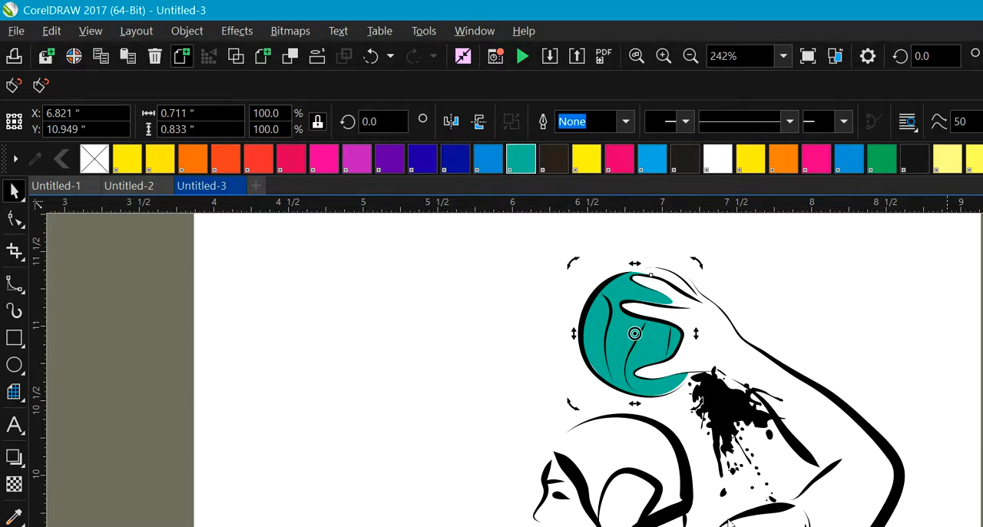
Step: Open the PostScript options of the ball's fill and choose the Dot halftone screen type
key("shift+F11")
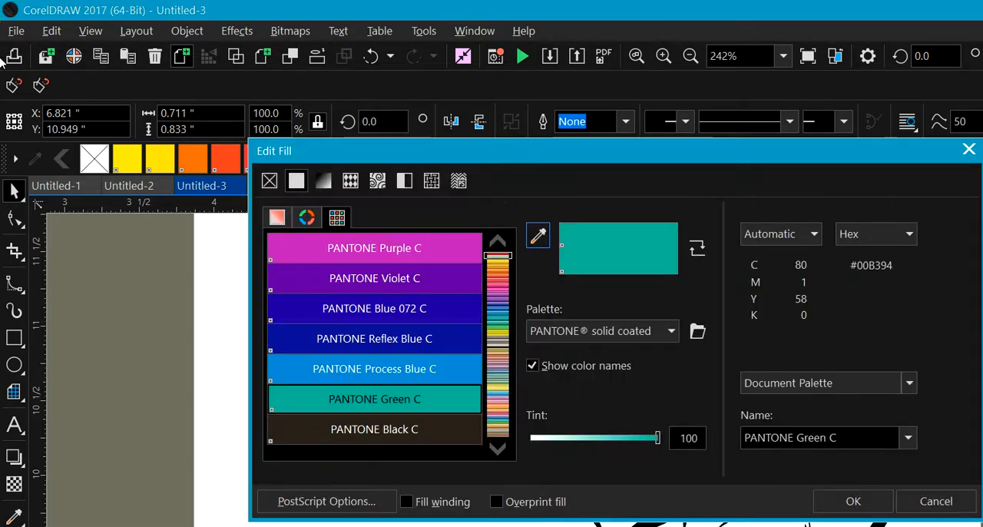
left_click(363, 500)
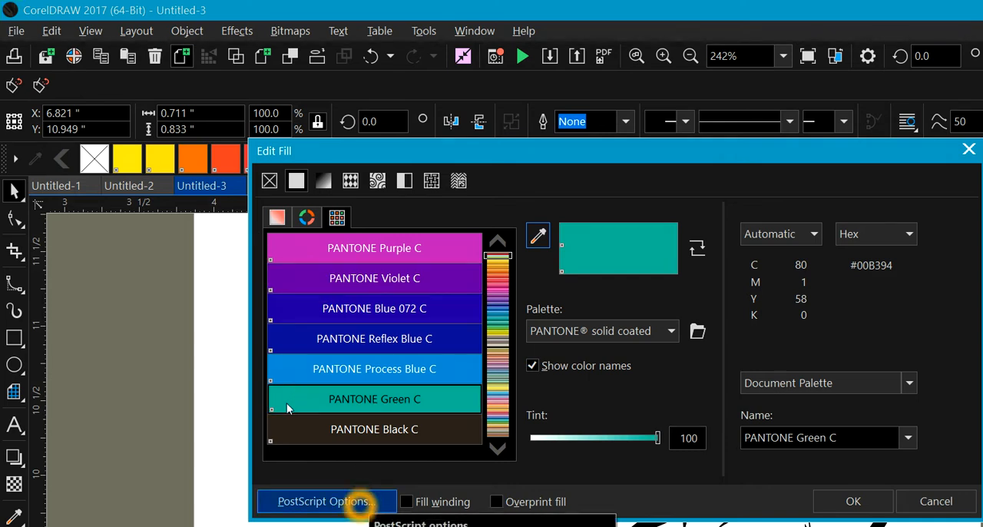
left_click(361, 501)
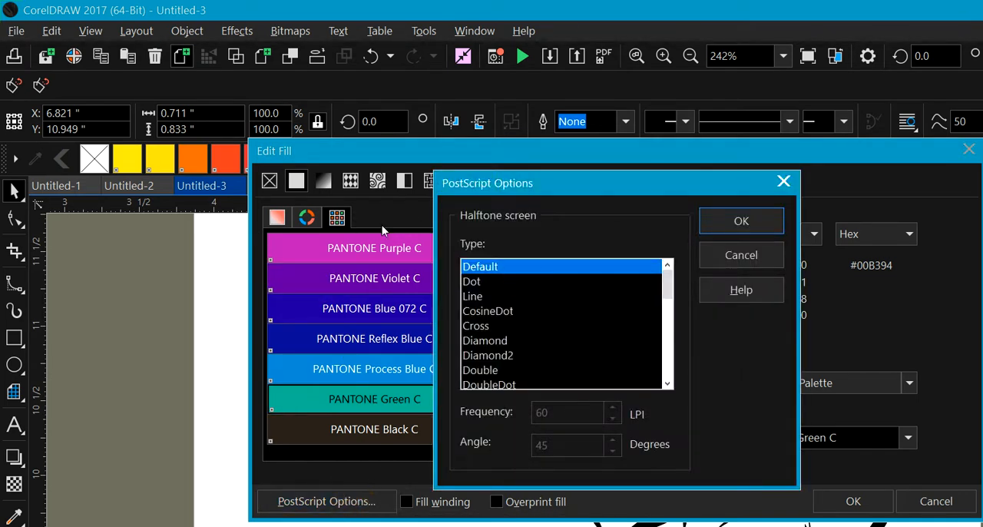
left_click(476, 281)
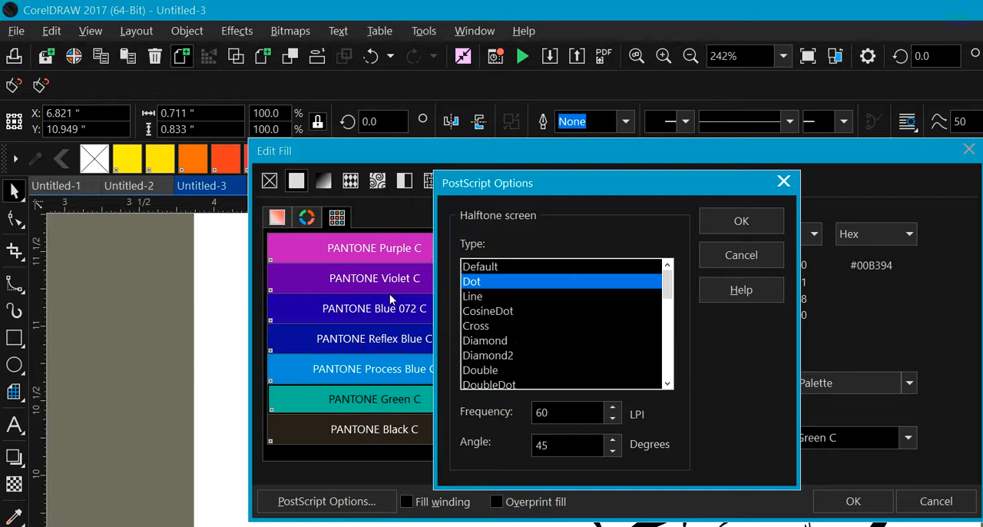
left_click(478, 282)
left_click(481, 285)
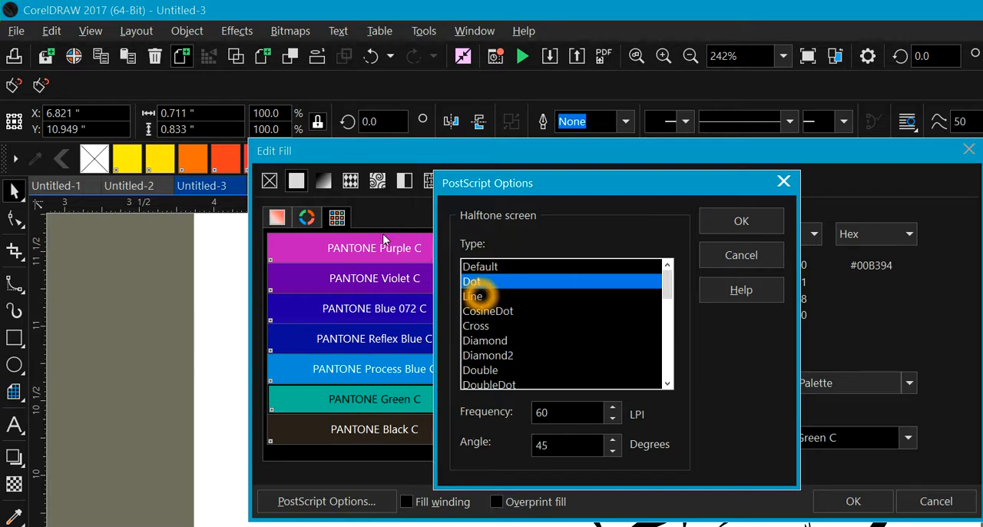
Step: Set the dot halftone's frequency to 25 LPI and its angle to 25 degrees, and close the fill settings
left_click(593, 413)
left_click(601, 415)
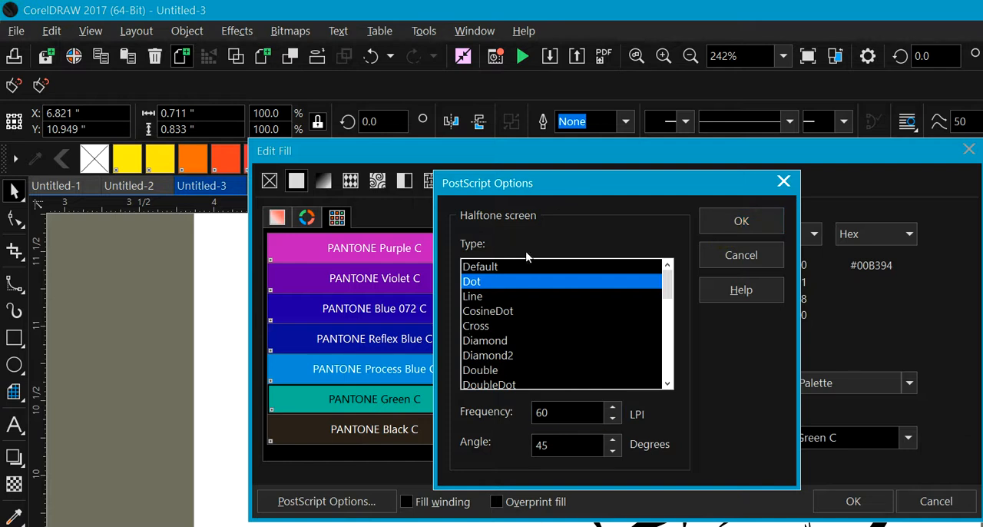
double_click(575, 413)
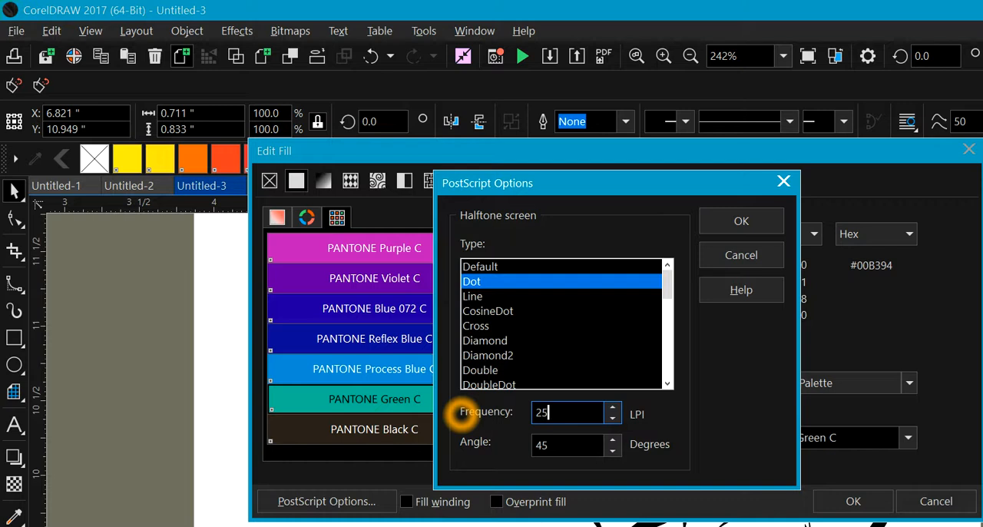
type("25")
left_click(552, 442)
double_click(524, 447)
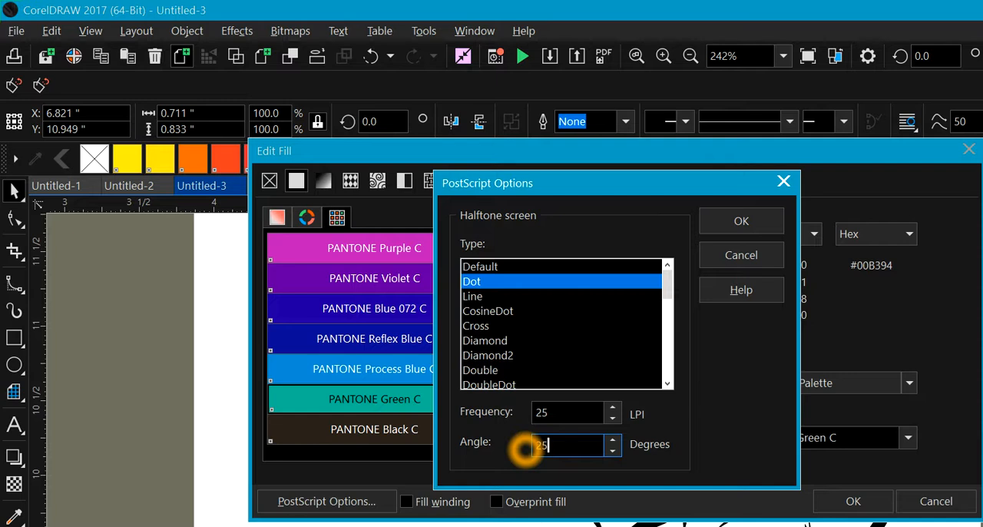
type("25")
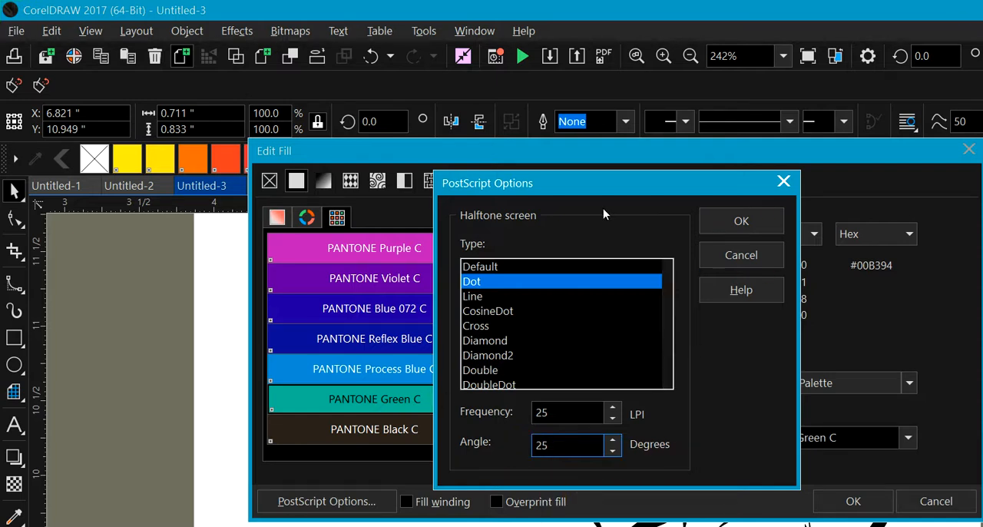
key("Return")
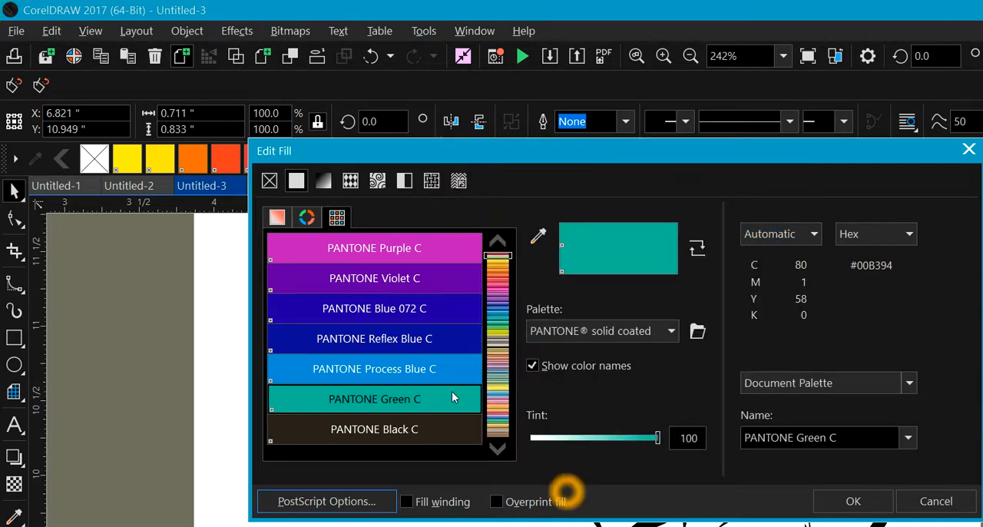
left_click(497, 500)
left_click(929, 500)
left_click(852, 501)
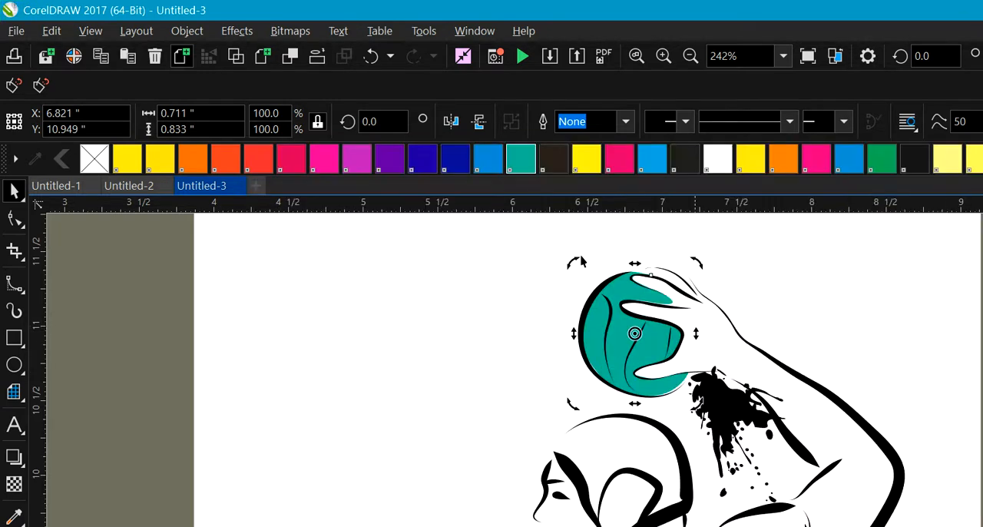
left_click(632, 353)
left_click(631, 292)
left_click(637, 347)
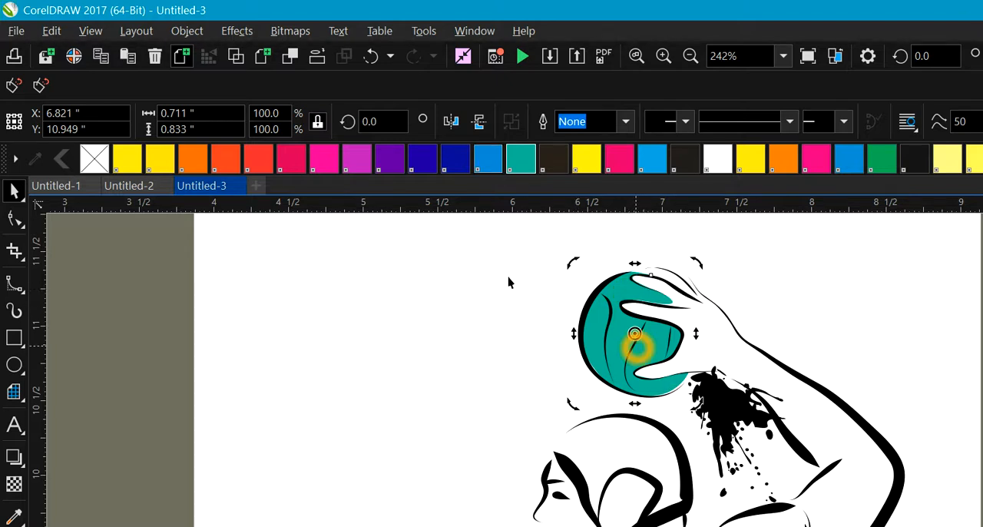
left_click(636, 290)
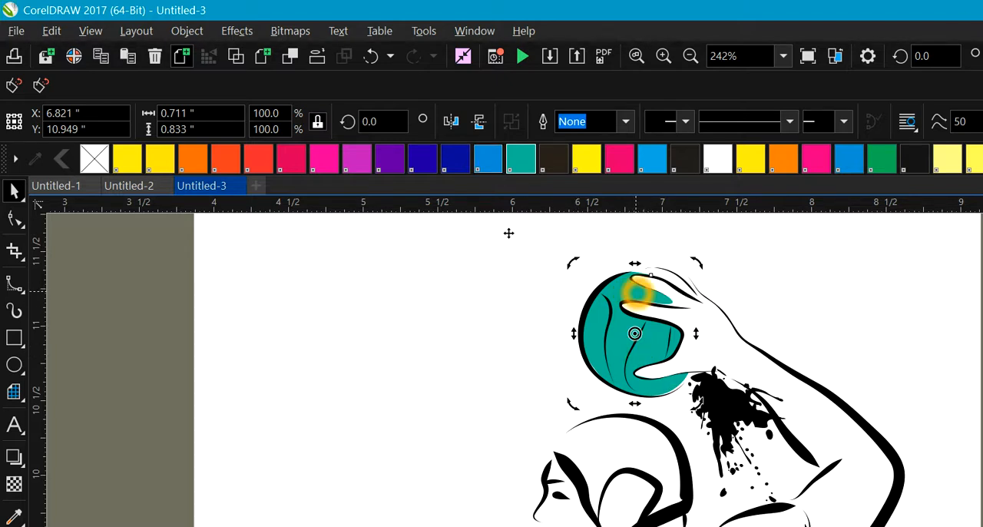
left_click(637, 352)
left_click(595, 331)
left_click(595, 331)
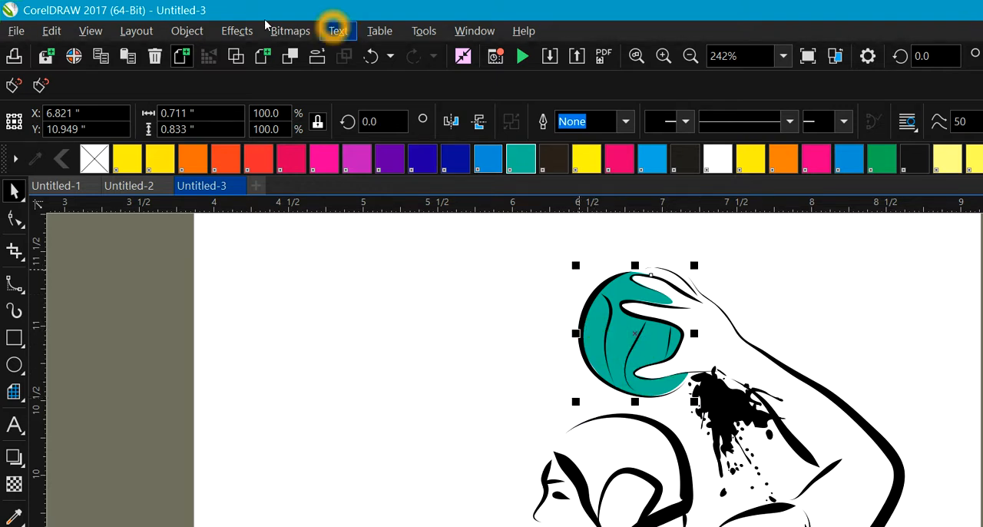
Step: Undo the ball's last fill change, refill it with PANTONE Green C and deselect it
left_click(369, 56)
left_click(524, 159)
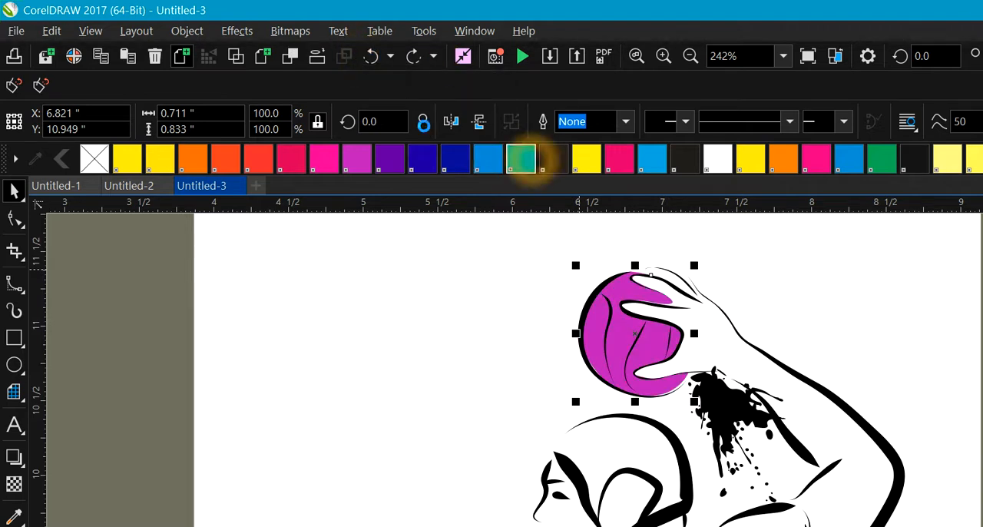
left_click(427, 411)
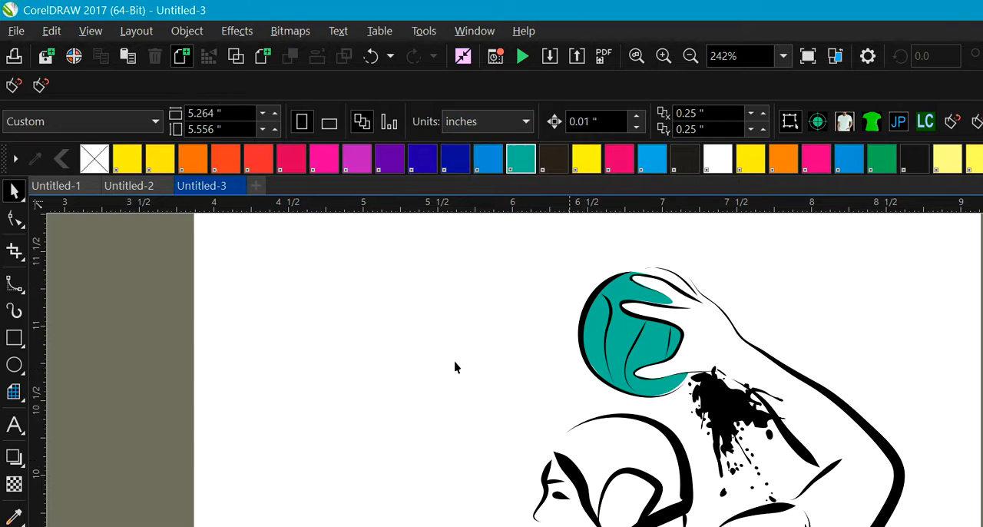
Step: Start a B-Spline outline at the forehead and trace down the thick line beside the face to its lower end
left_click(22, 290)
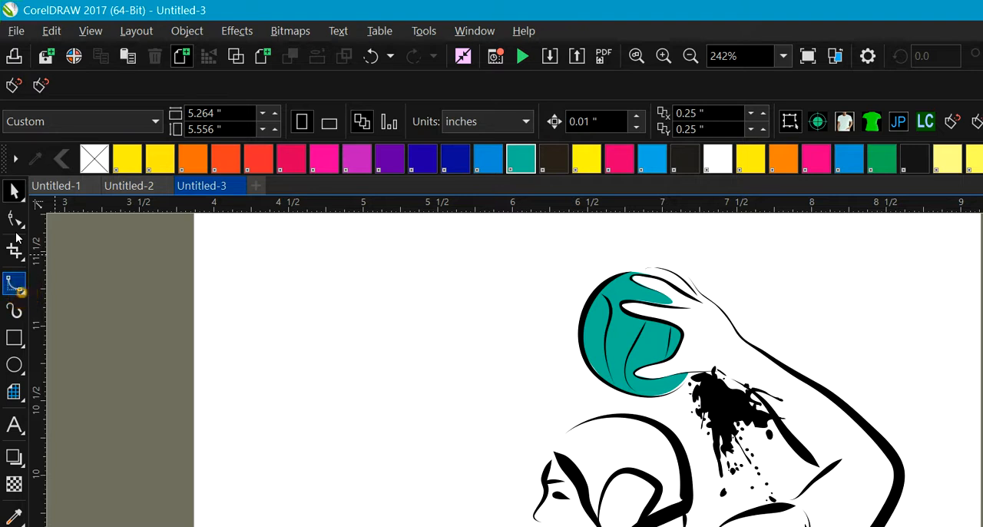
left_click(221, 318)
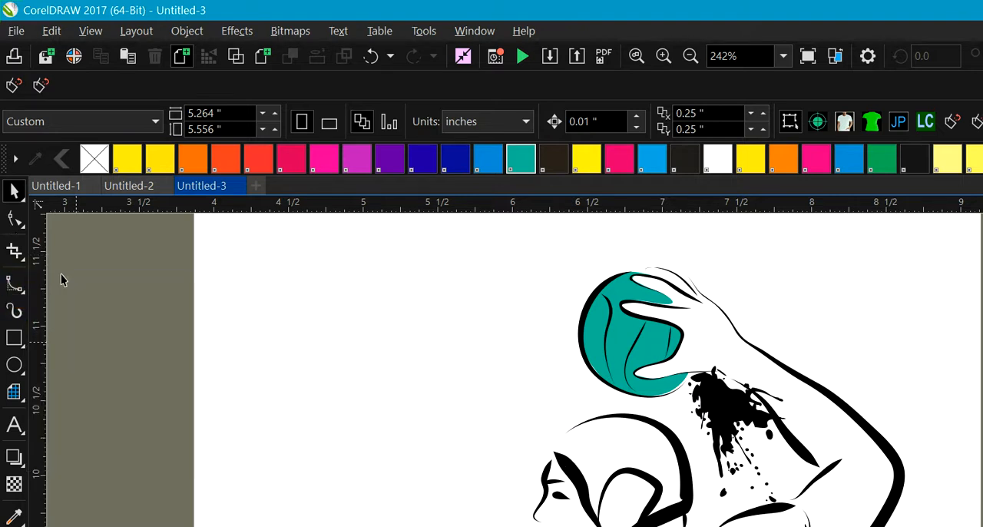
left_click(14, 284)
left_click(84, 369)
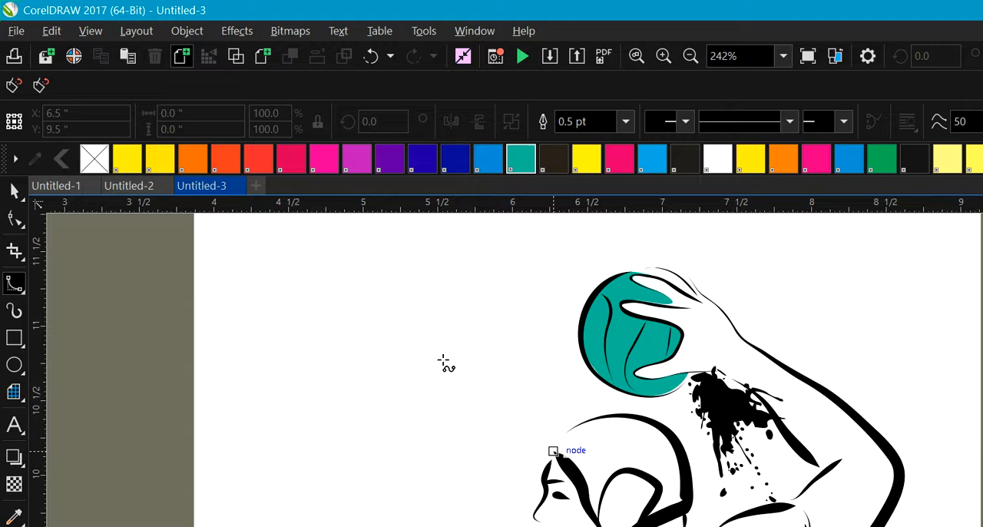
left_click(554, 452)
left_click(575, 464)
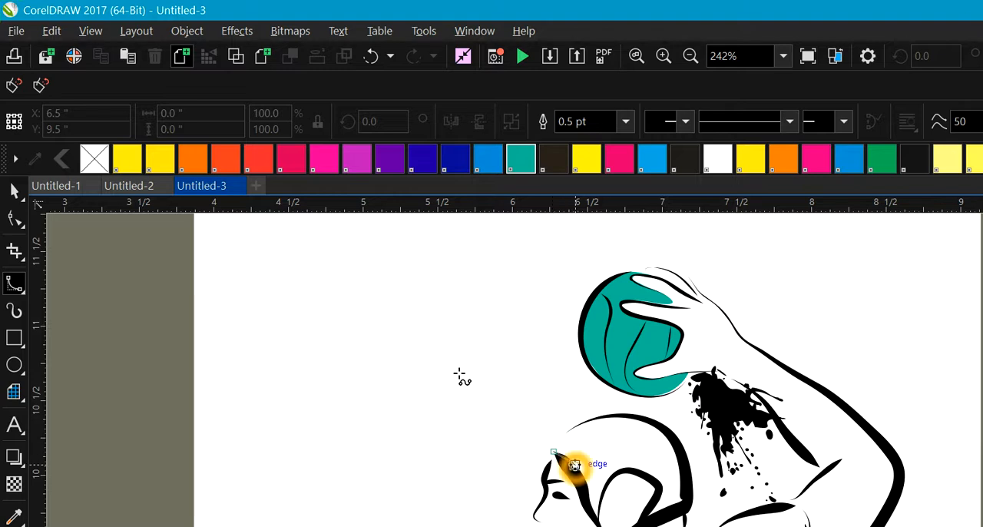
left_click(589, 502)
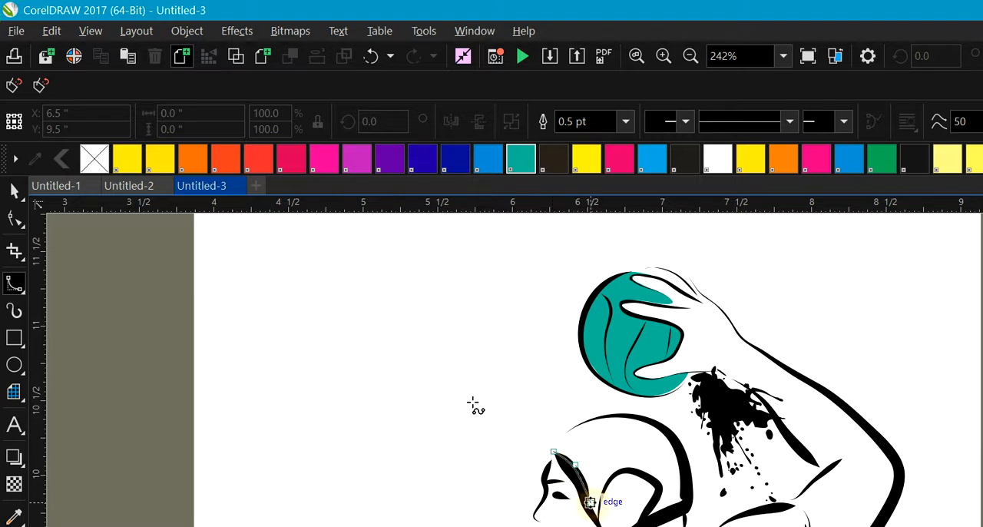
left_click(598, 515)
left_click(595, 512)
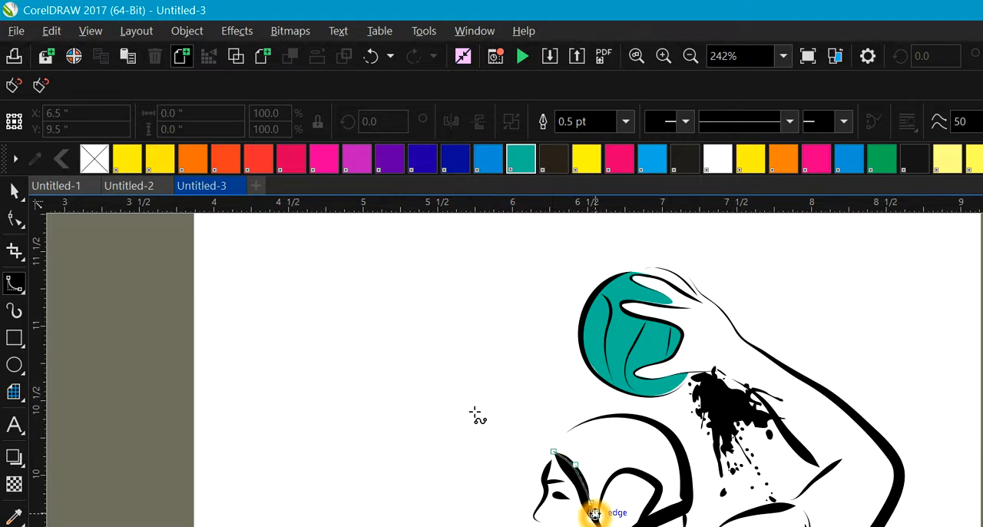
left_click(598, 519)
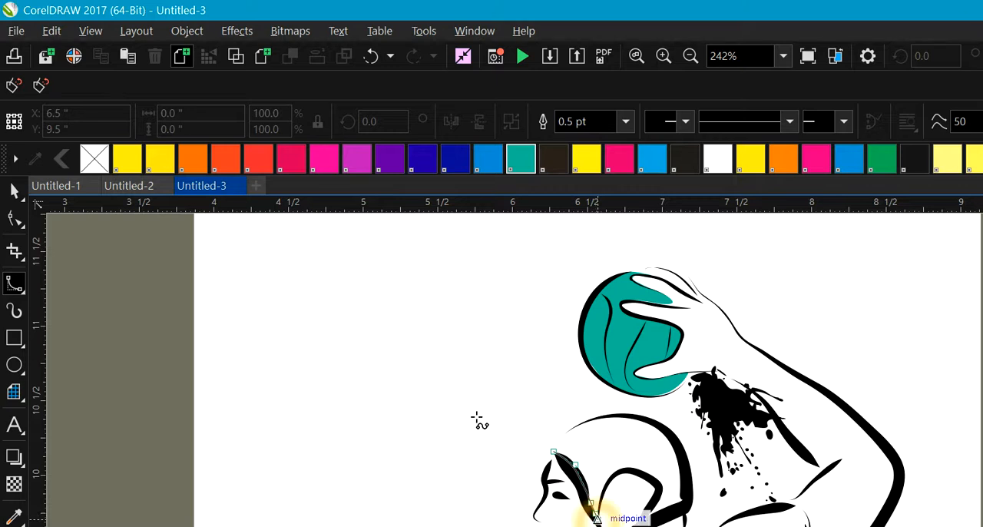
Step: Continue the B-Spline outline up and around the ear opening of the cap and across to the back of the head
left_click(597, 505)
left_click(606, 480)
left_click(619, 473)
left_click(631, 473)
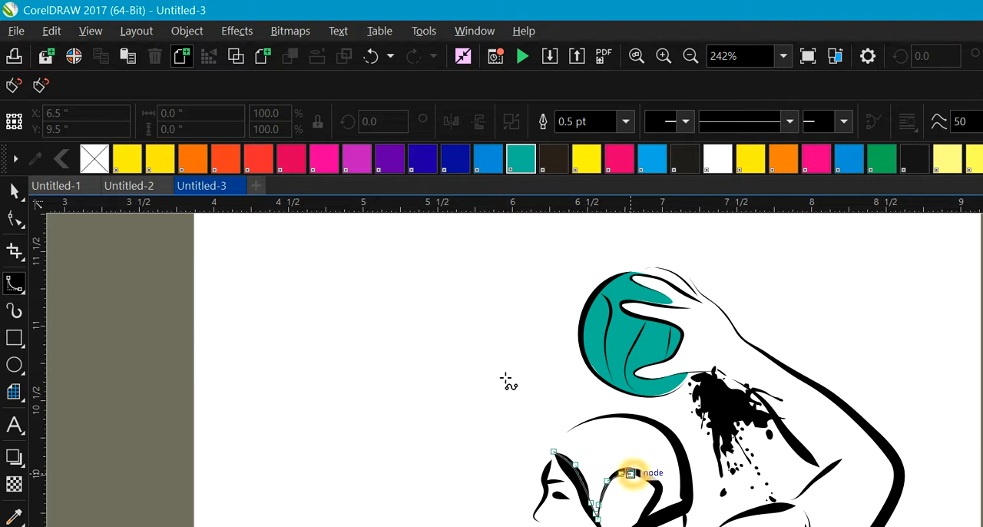
left_click(643, 478)
left_click(652, 485)
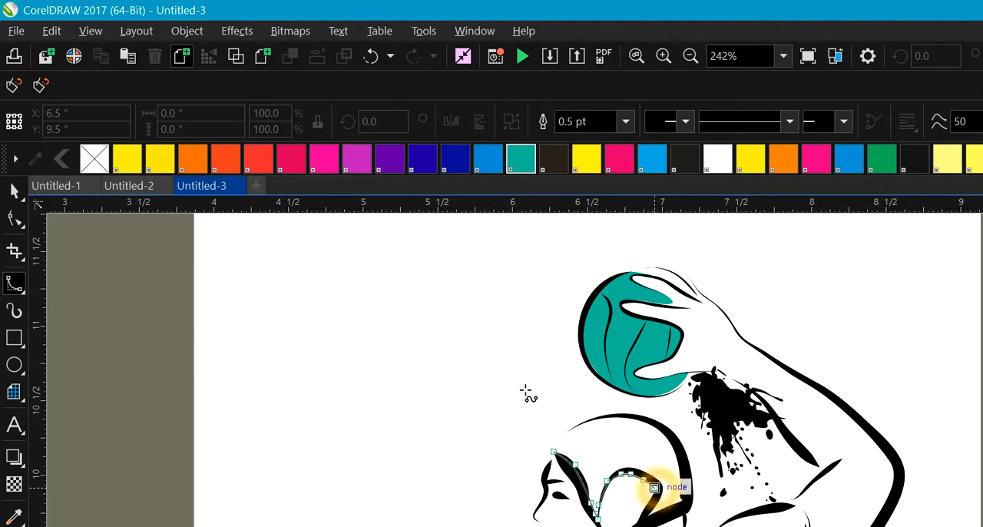
left_click(658, 498)
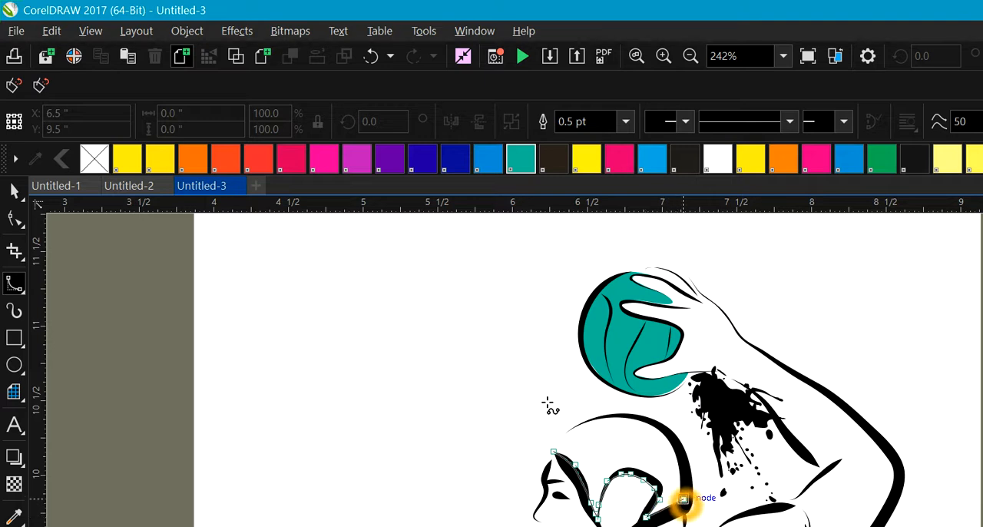
Step: Trace the outline up the thick line at the back of the head toward the crown
left_click(685, 477)
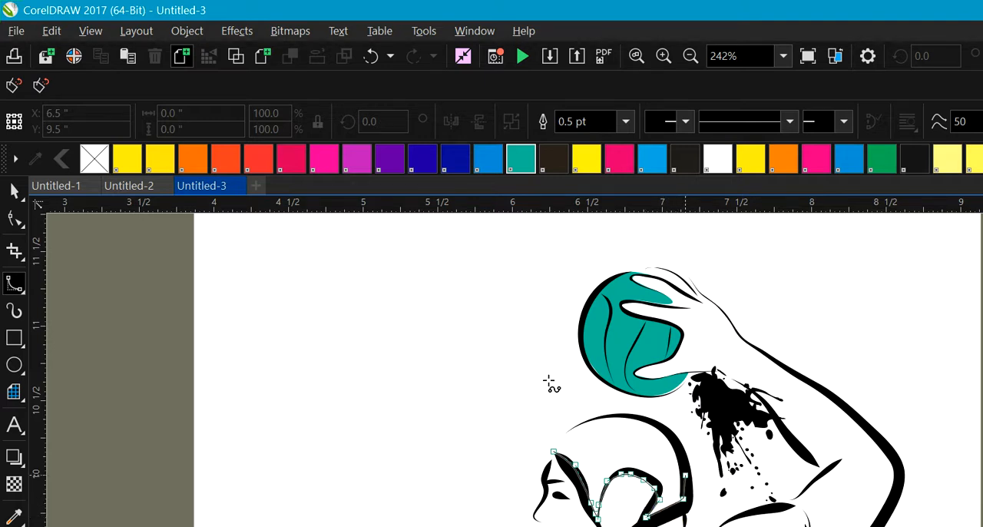
left_click(678, 438)
left_click(650, 424)
left_click(646, 421)
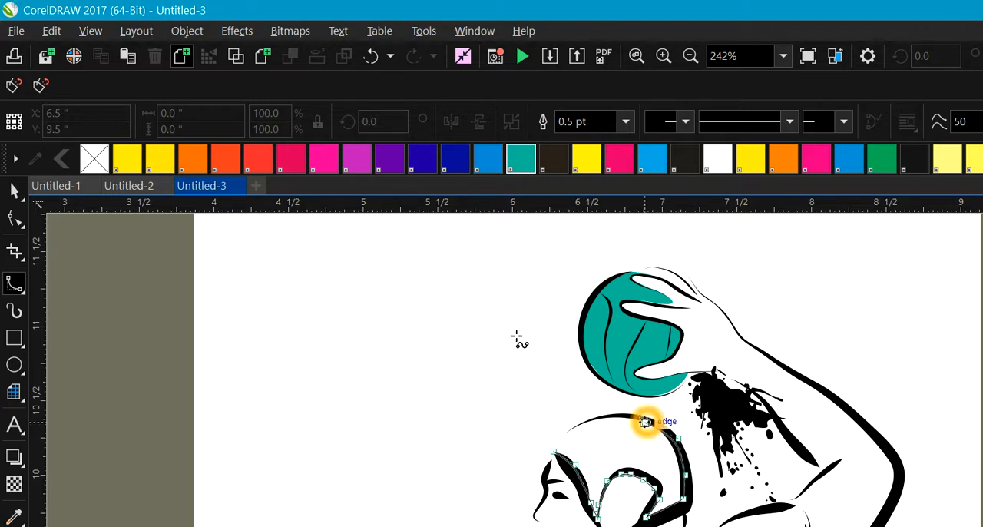
left_click(651, 420)
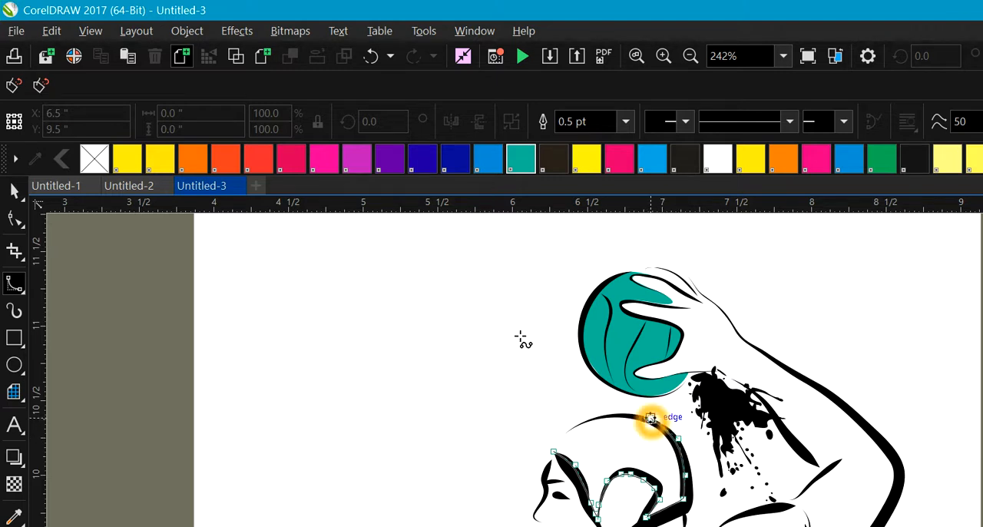
Step: Trace over the crown down to the forehead and close the B-Spline outline at its starting point
left_click(623, 416)
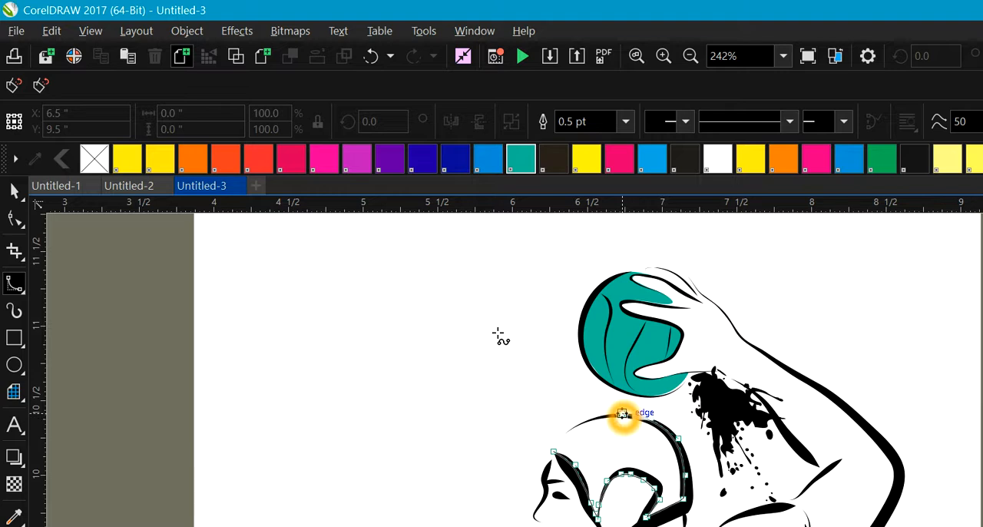
left_click(604, 414)
left_click(597, 416)
left_click(572, 427)
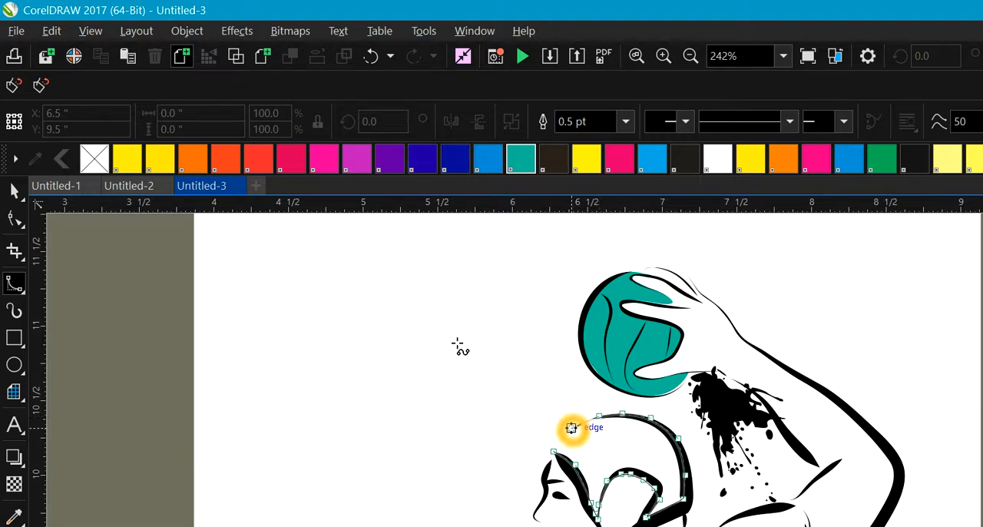
left_click(559, 446)
left_click(561, 446)
left_click(542, 459)
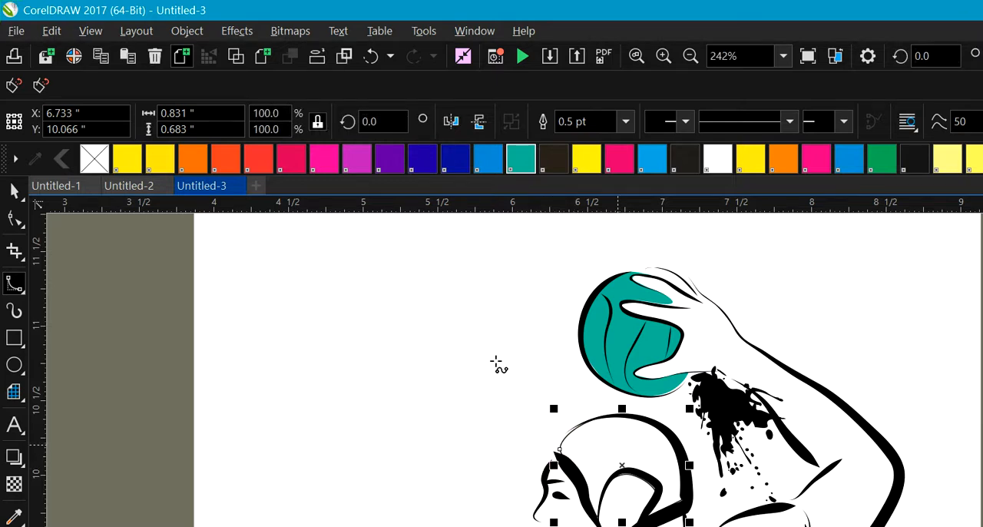
Step: Fill the traced cap shape with the ball's green and recolor the ball orange
left_click(609, 463)
left_click(14, 189)
left_click(588, 444)
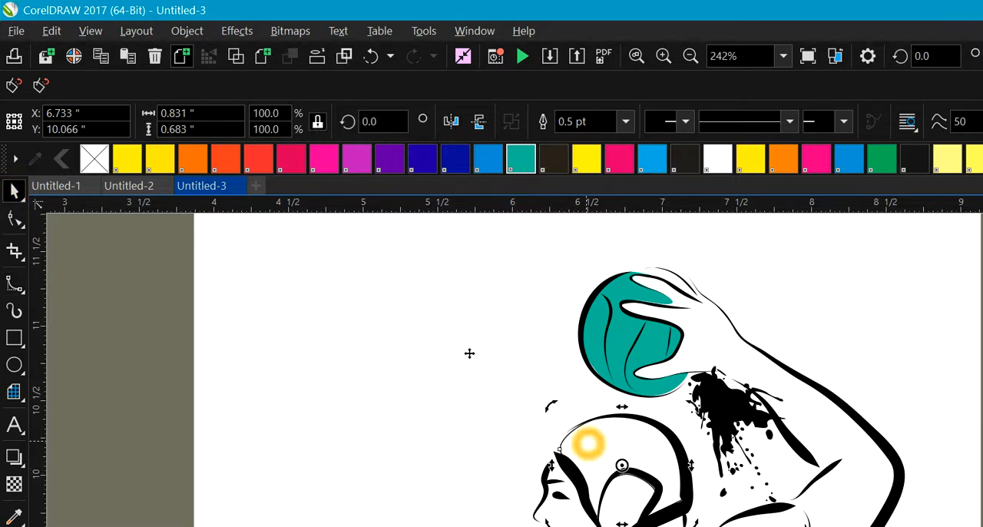
left_click(521, 158)
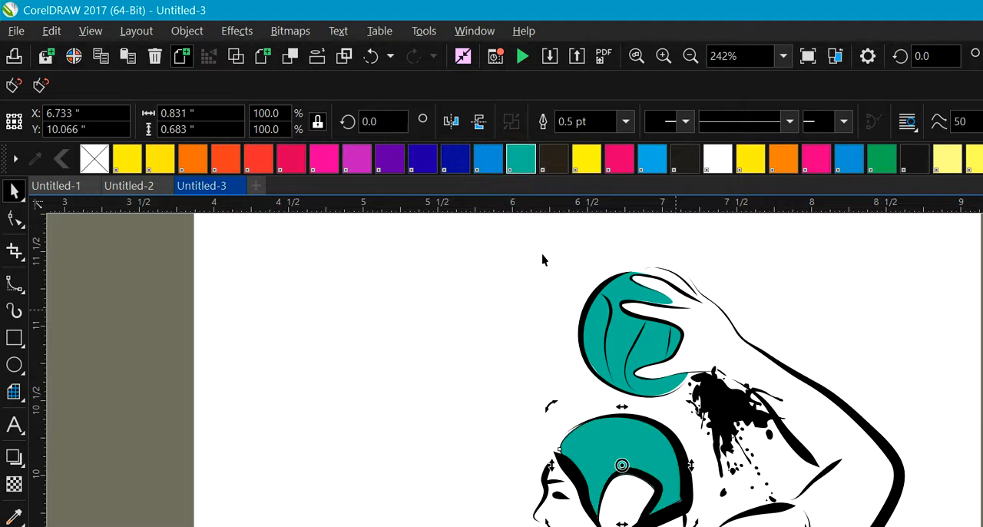
left_click(634, 333)
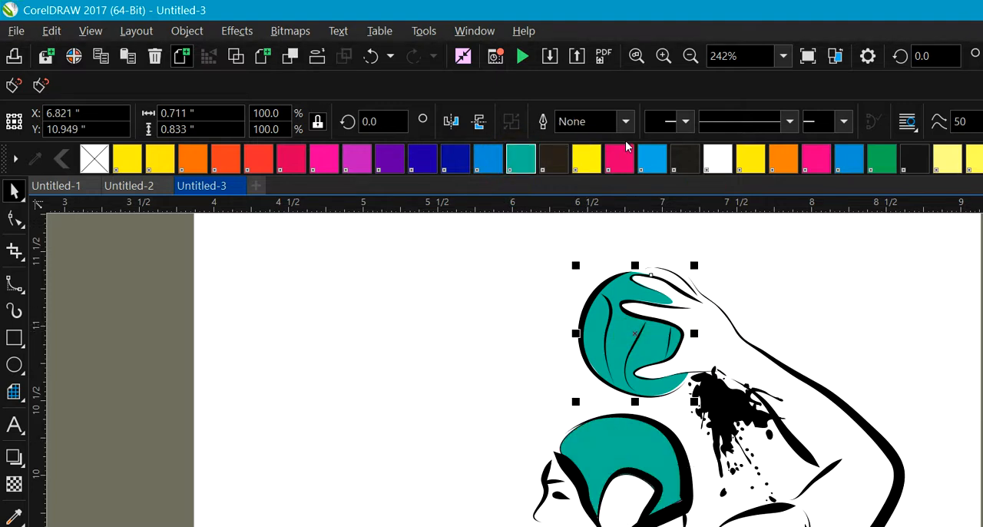
left_click(783, 158)
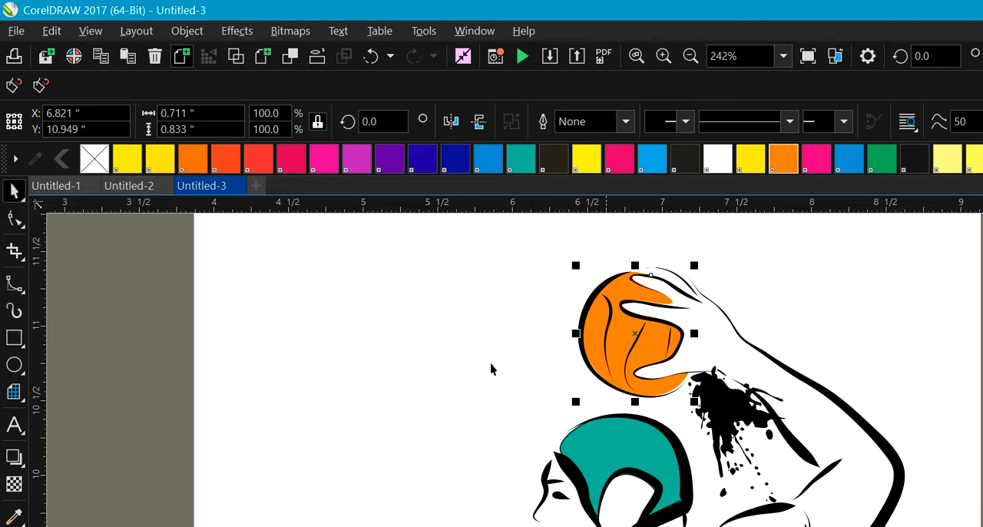
Step: Set the cap shape's outline width to Hairline and deselect it
left_click(607, 452)
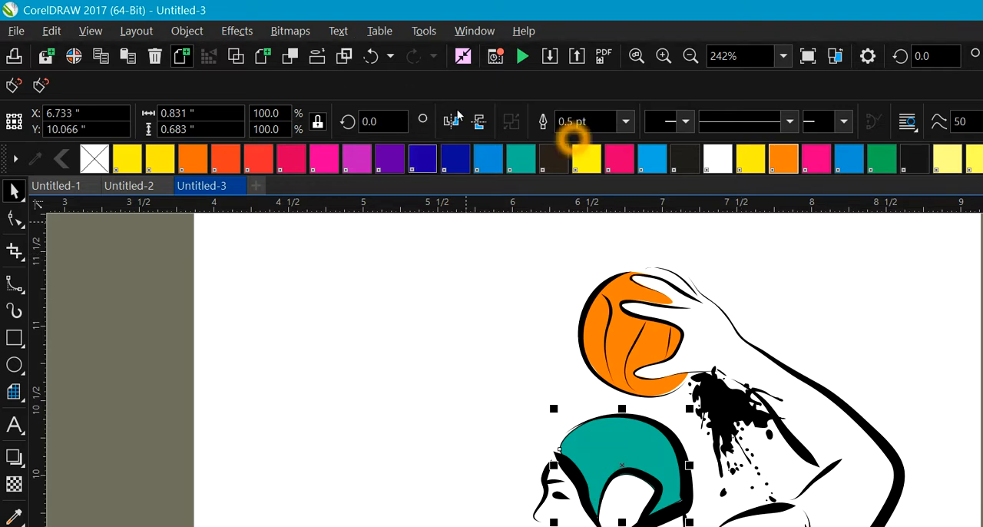
left_click(627, 123)
left_click(627, 123)
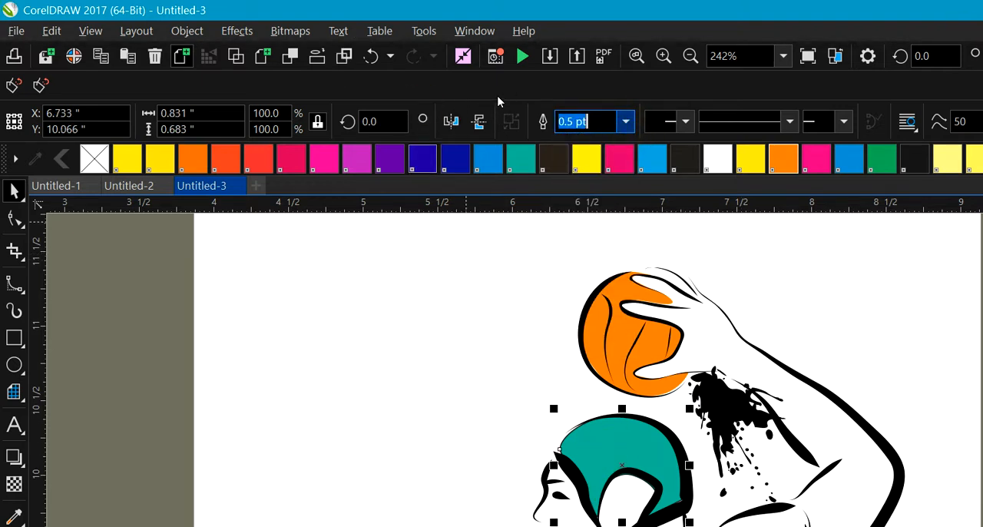
left_click(626, 121)
left_click(574, 156)
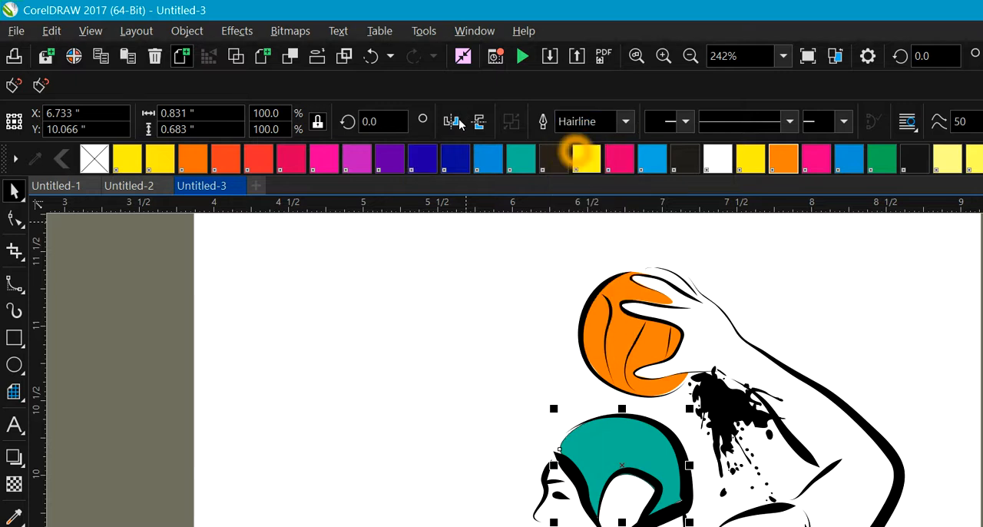
left_click(364, 338)
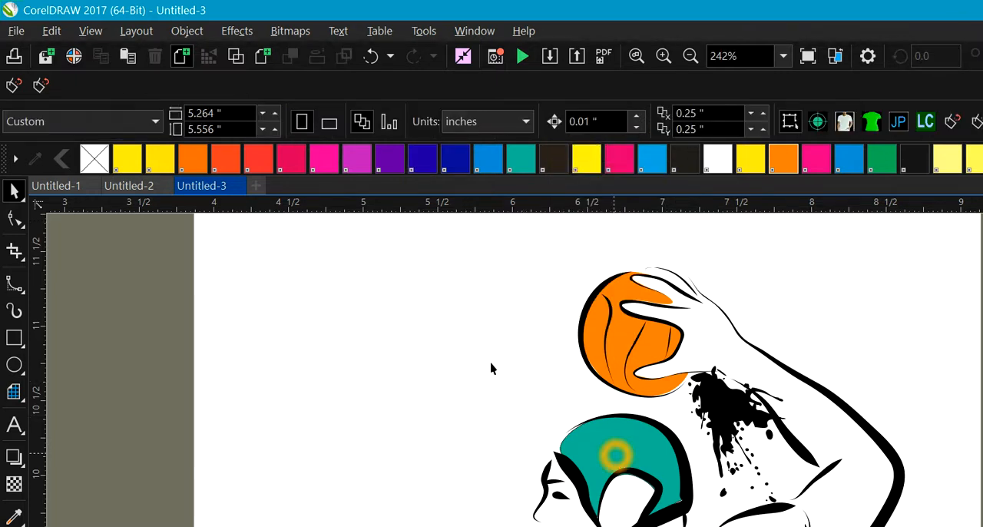
Step: Set the green cap shape's outline width to None
left_click(616, 456)
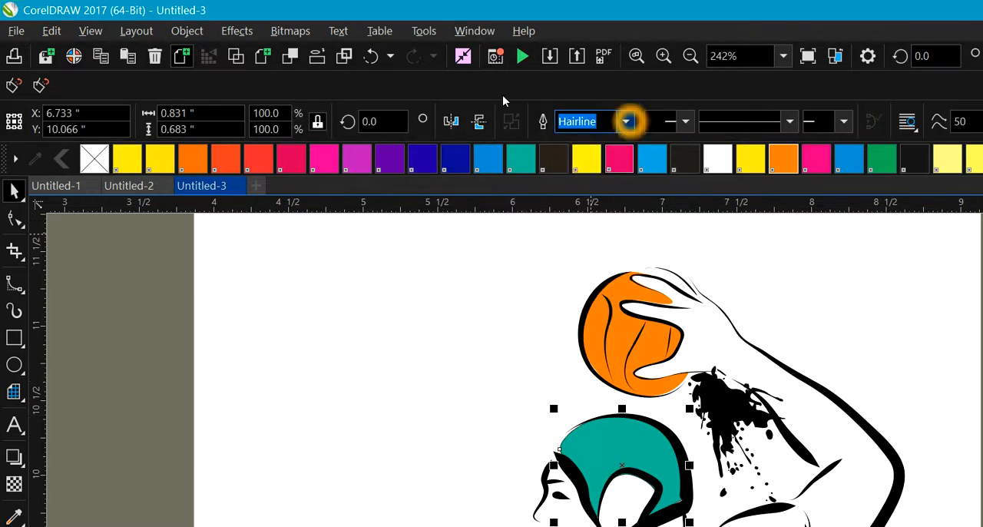
left_click(626, 121)
left_click(576, 141)
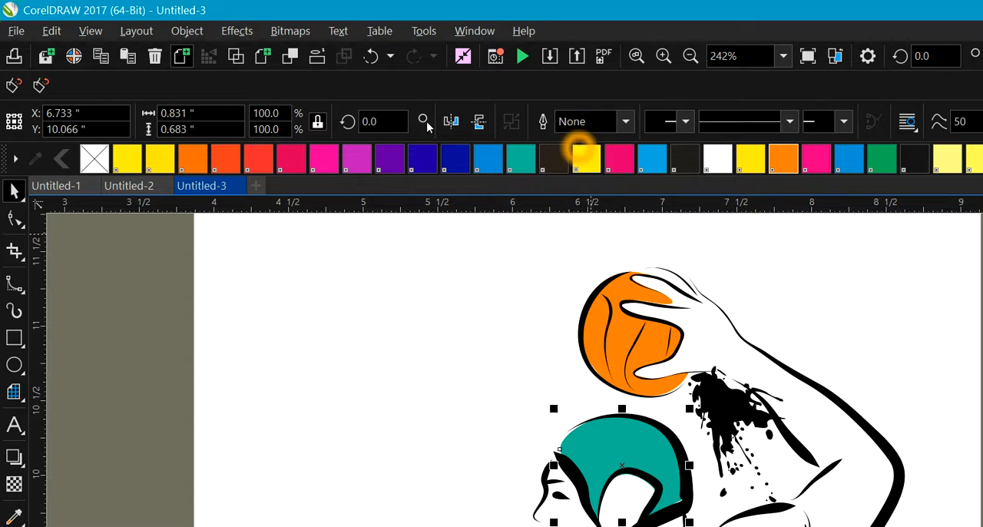
left_click(361, 311)
left_click(471, 369)
left_click(590, 455)
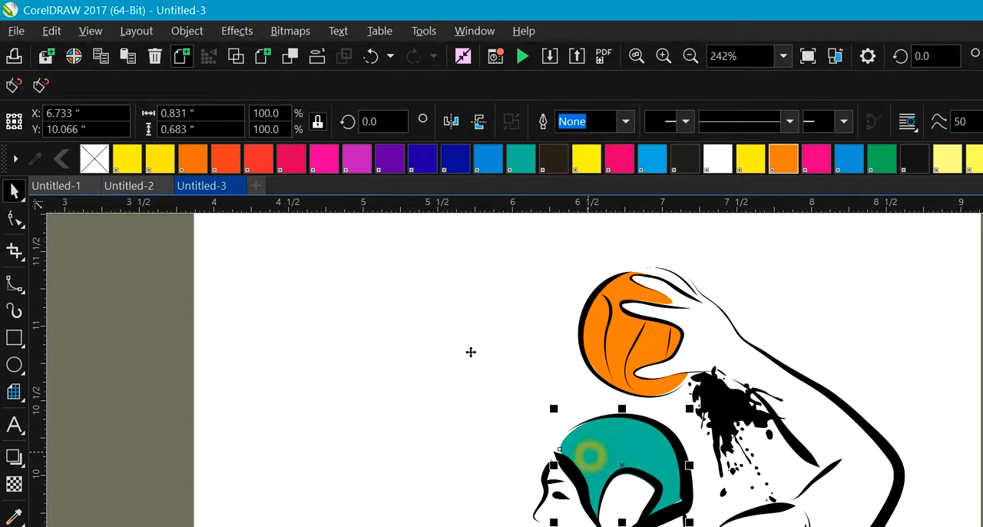
Step: Enlarge the cap shape slightly to about 101.8% and nudge it left to X 6.72 inches
left_click_drag(692, 525, 694, 525)
left_click(607, 447)
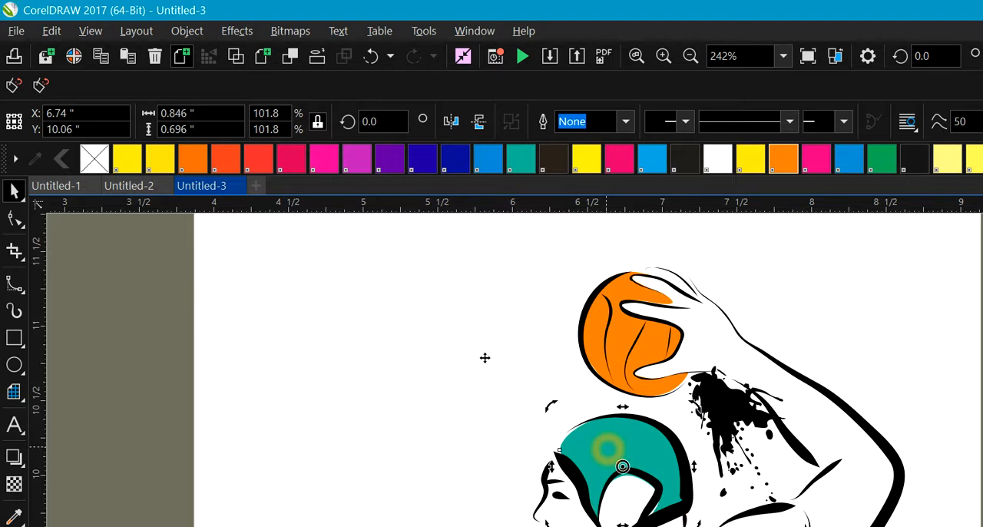
key("Left")
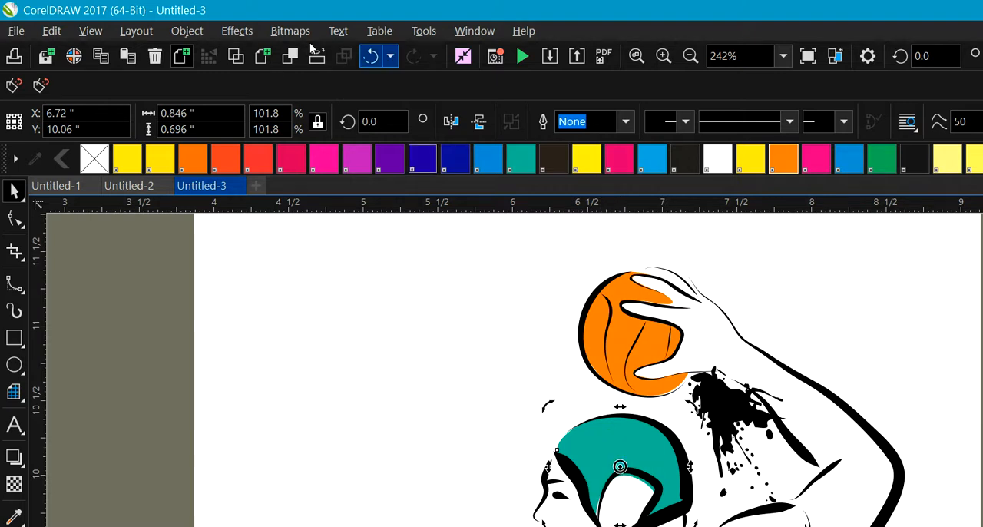
Step: Undo the last nudge of the cap shape
left_click(371, 56)
left_click(371, 56)
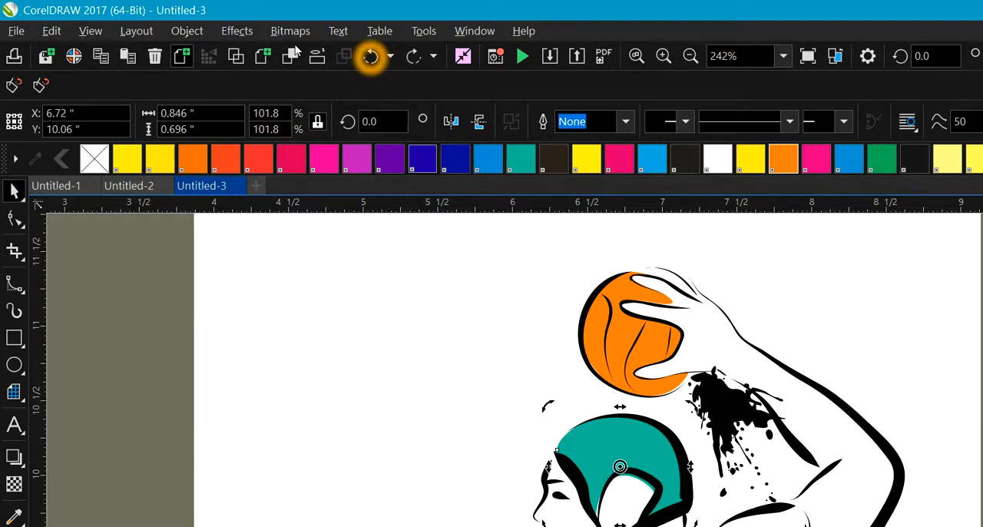
left_click(371, 56)
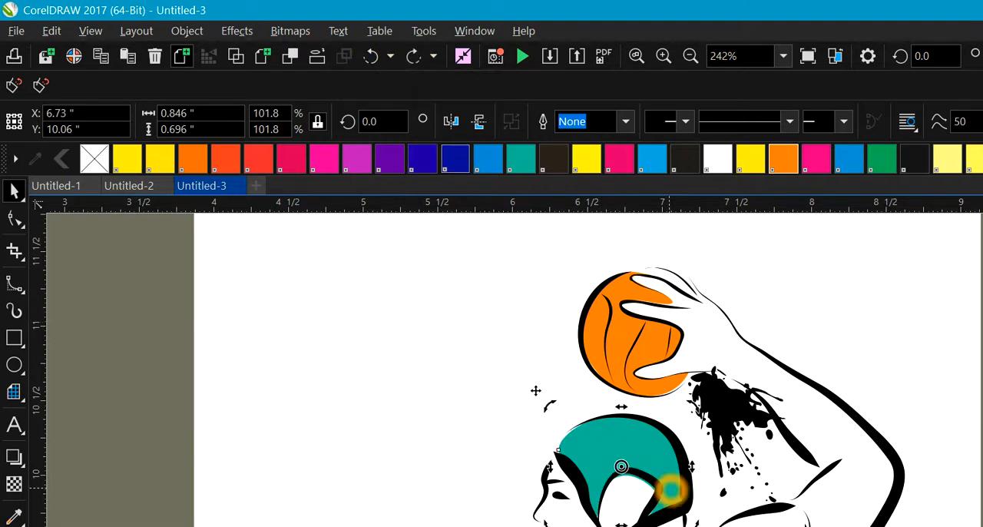
left_click(639, 445)
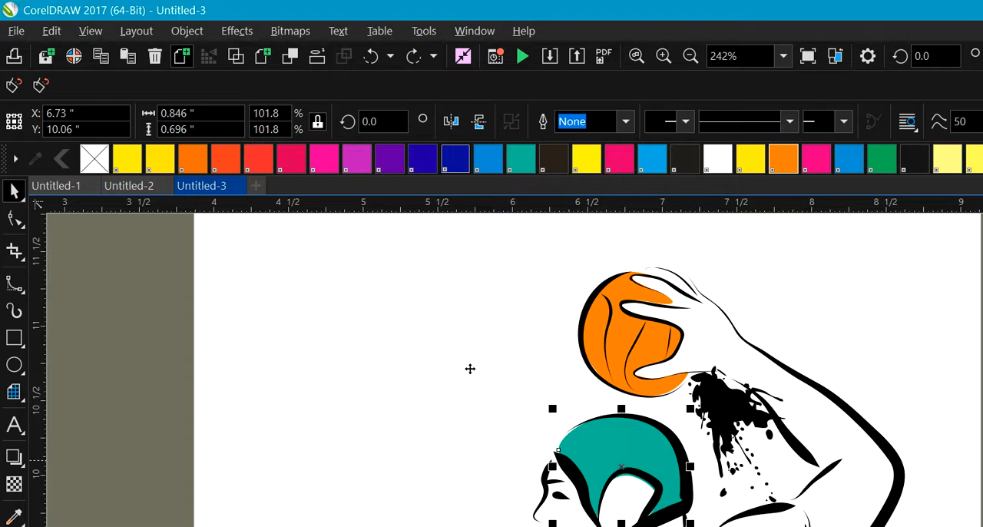
Step: Edit the cap shape with the Shape tool, adjusting control points along the top of the ear opening to fit the black line
left_click(17, 220)
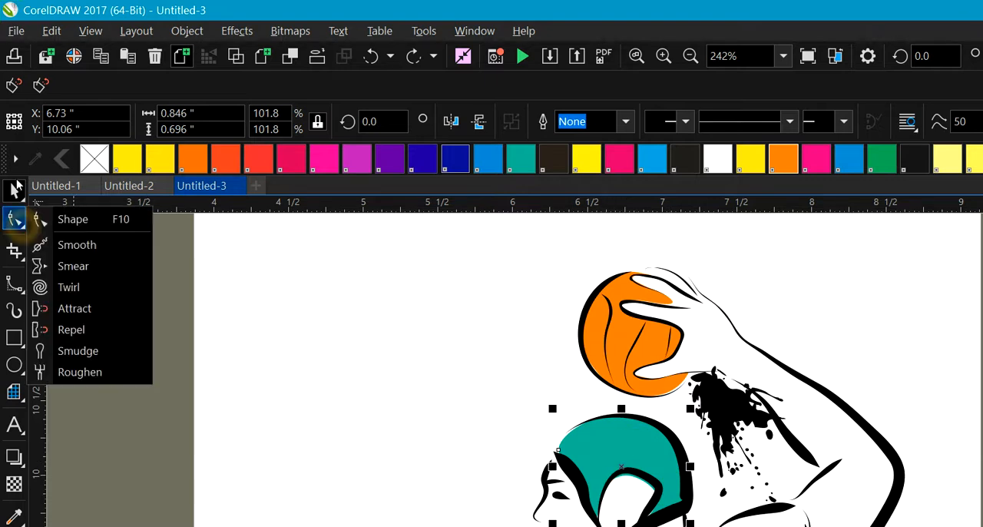
left_click(62, 218)
left_click(574, 444)
left_click(636, 480)
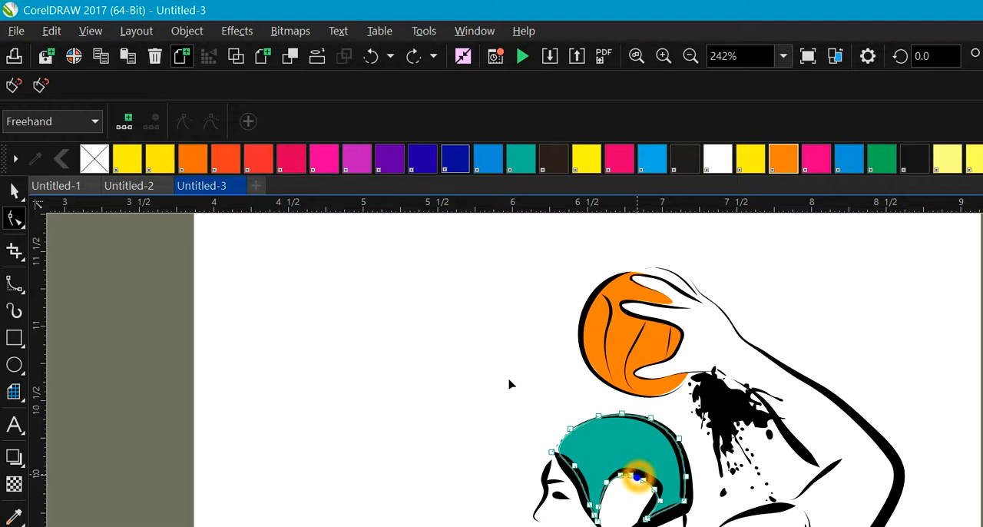
mouse_move(632, 474)
left_mouse_down()
mouse_move(639, 468)
mouse_move(630, 474)
left_mouse_up()
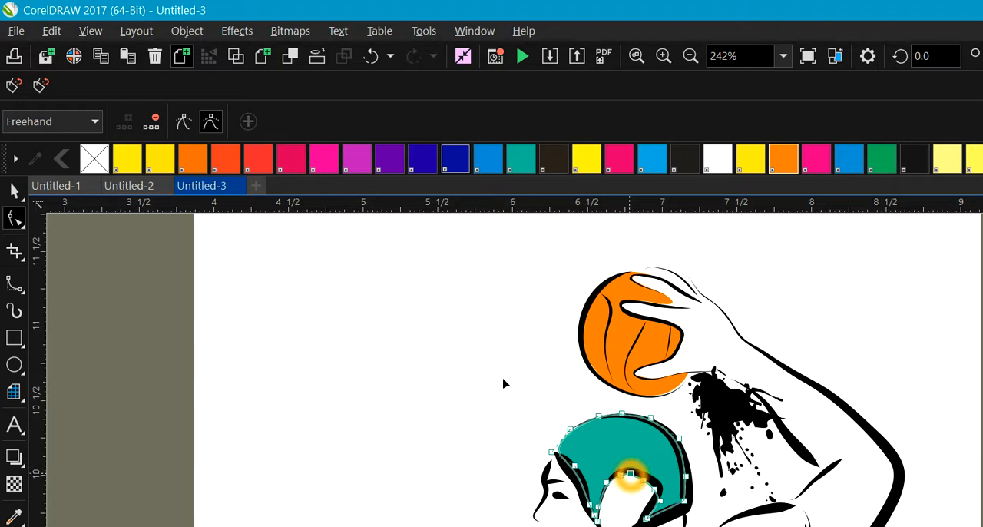
left_click(645, 479)
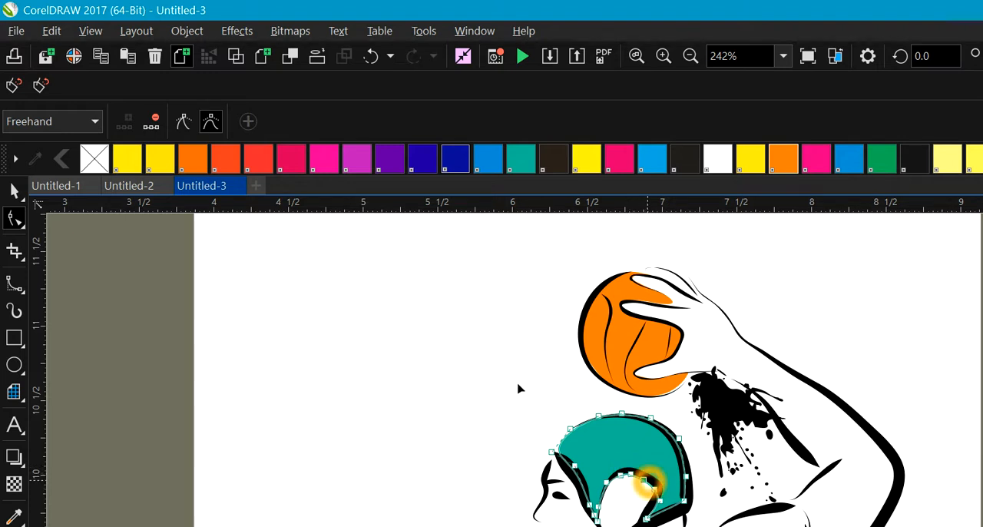
left_click(662, 493)
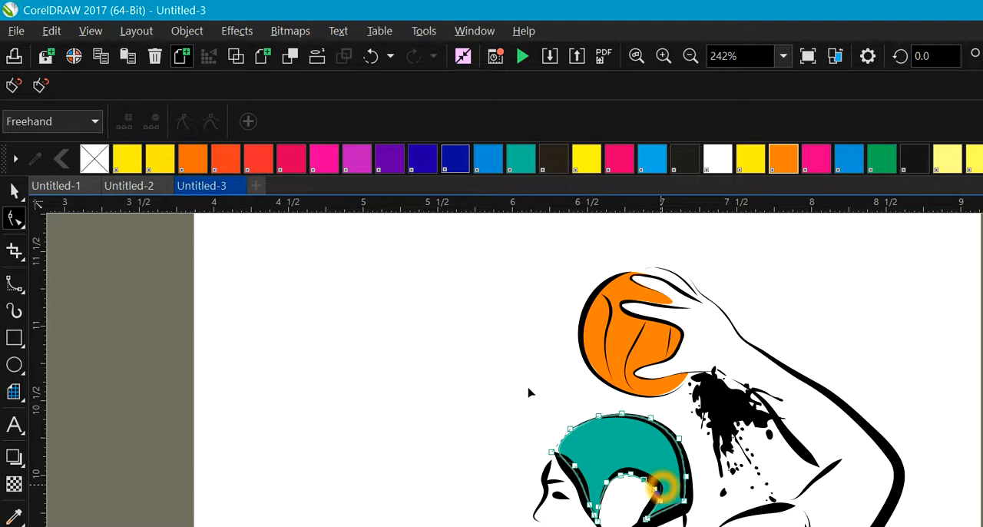
left_click(654, 488)
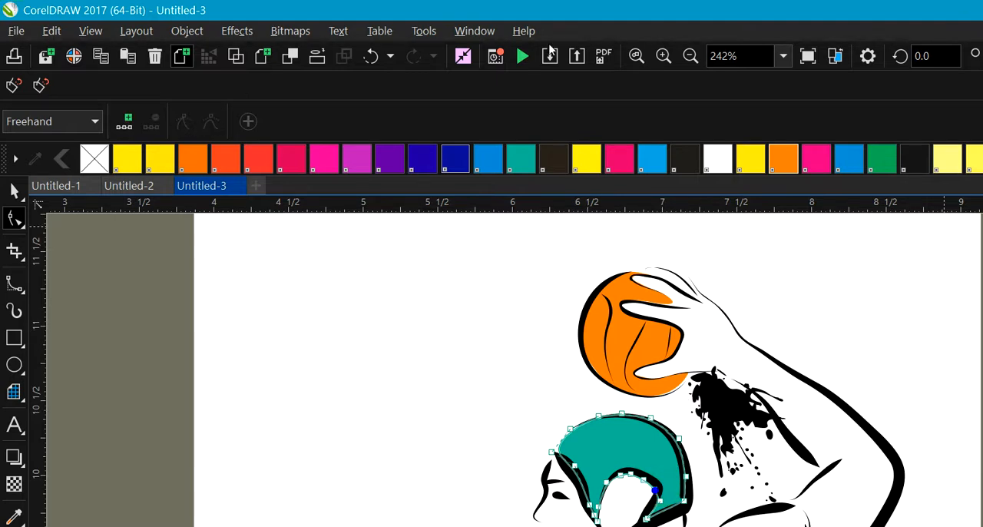
Step: Deselect the cap shape and select the large black ink splatter beside the player's torso
left_click(148, 262)
left_click(614, 453)
left_click(445, 338)
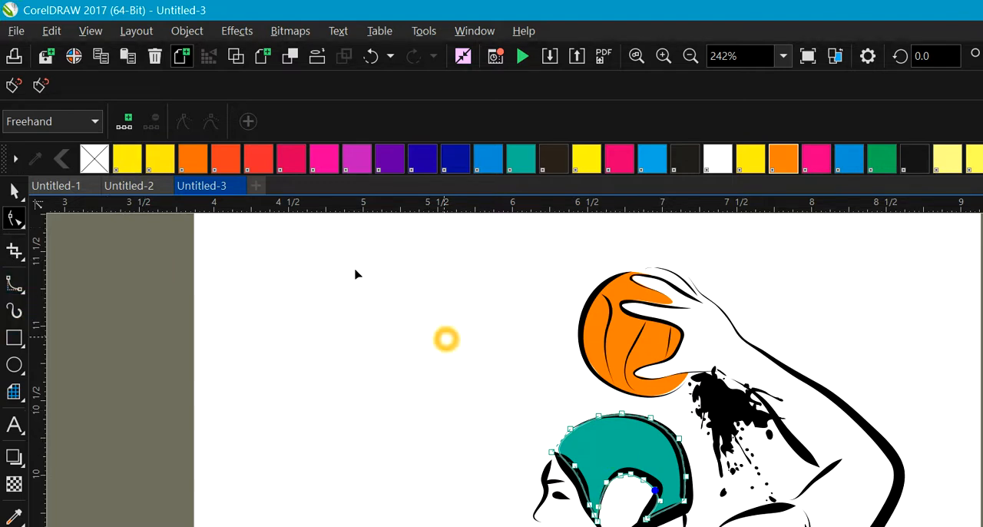
left_click(750, 395)
left_click(910, 434)
left_click(978, 431)
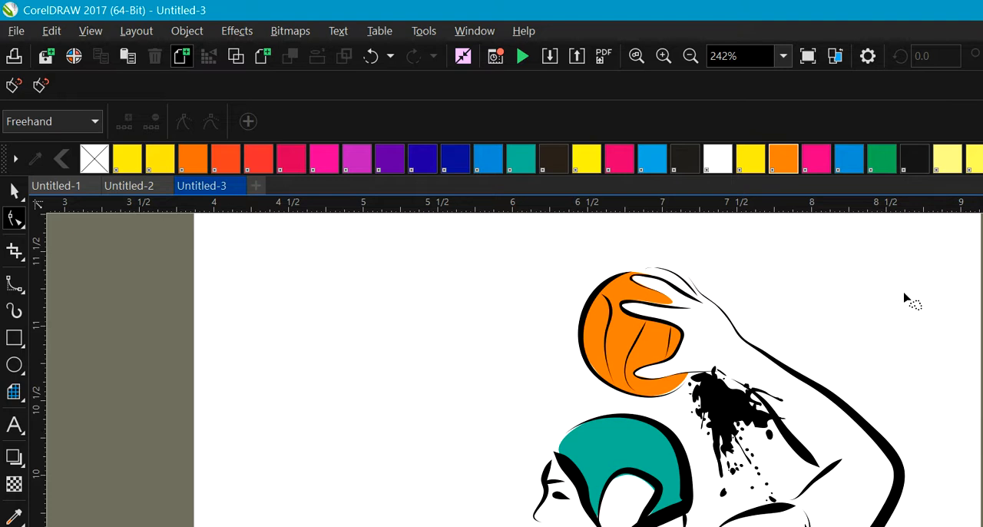
scroll(936, 284, "down", 5)
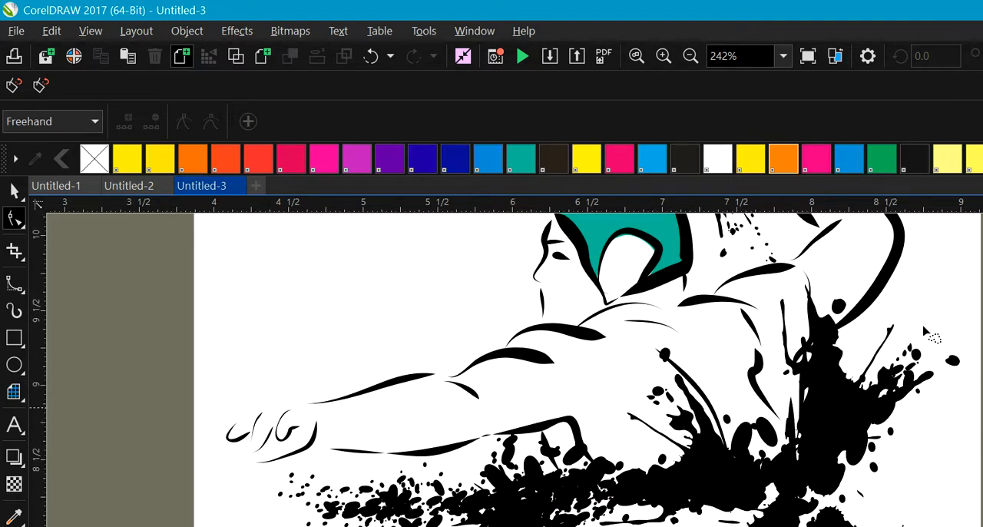
left_click(840, 424)
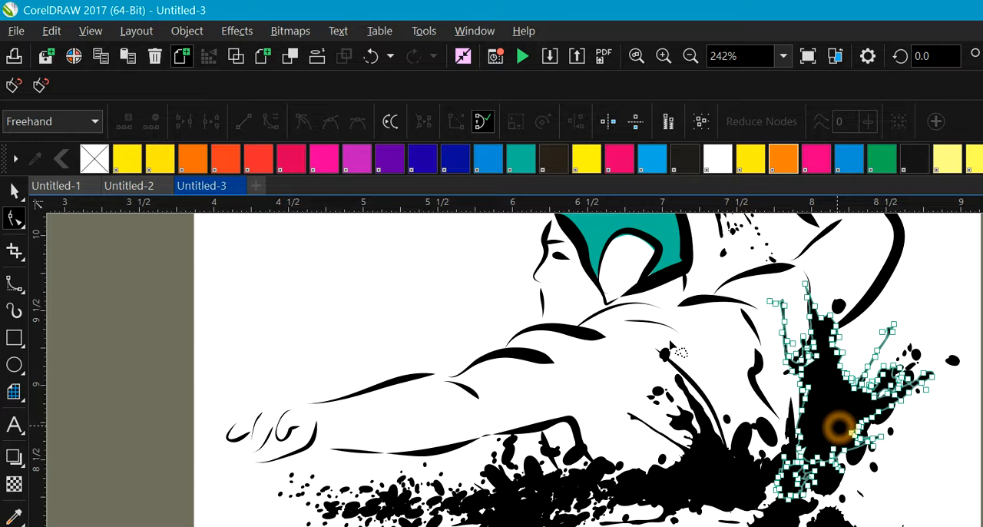
Step: Fill the central ink splatter below the player's torso with yellow
left_click(13, 190)
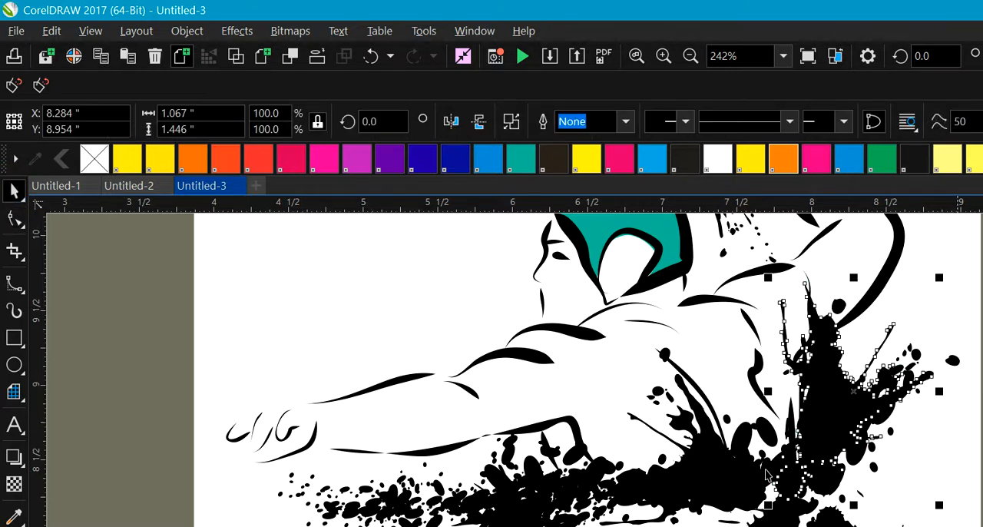
left_click(706, 478)
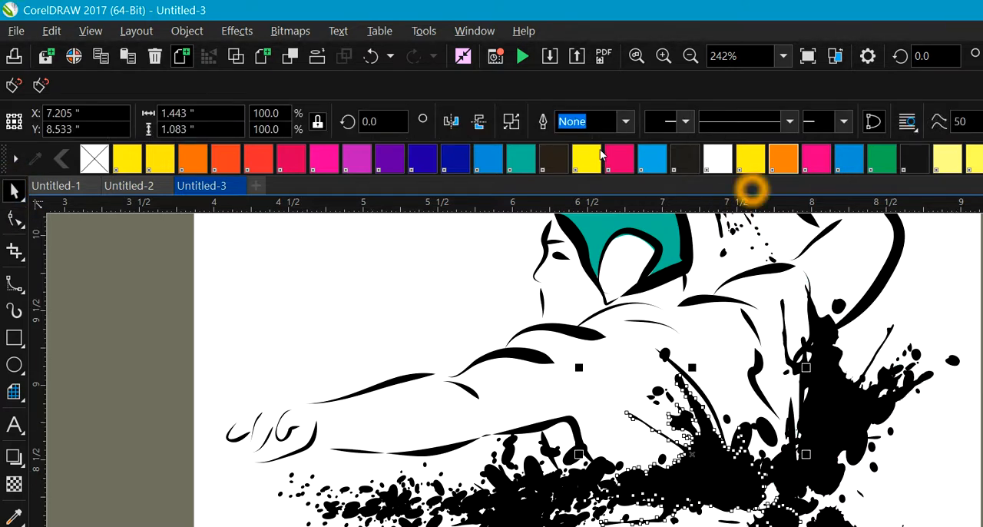
left_click(750, 159)
left_click(557, 500)
left_click(647, 167)
left_click(755, 164)
Step: Fill the smaller ink splatter beneath the player's upper arm with dark near-black and deselect it
left_click(531, 460)
left_click(533, 525)
left_click(514, 507)
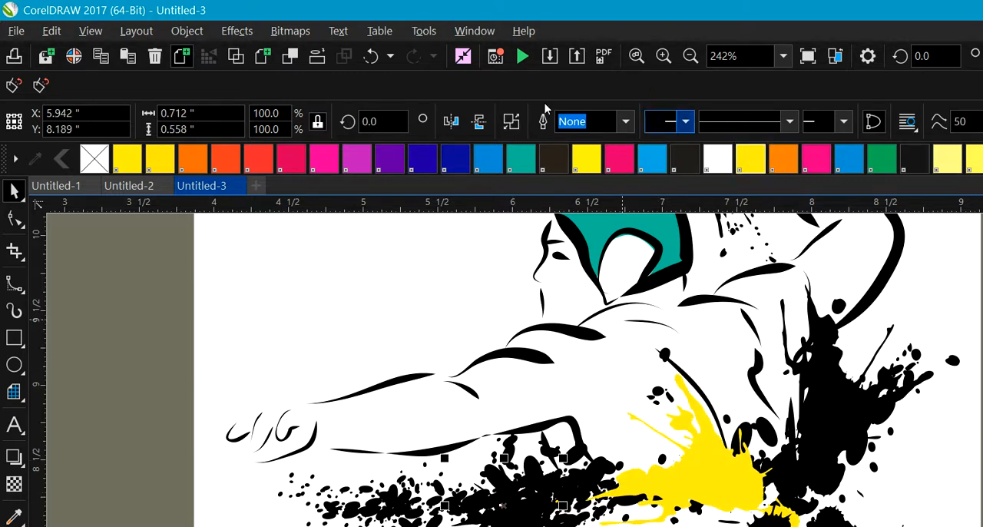
left_click(691, 160)
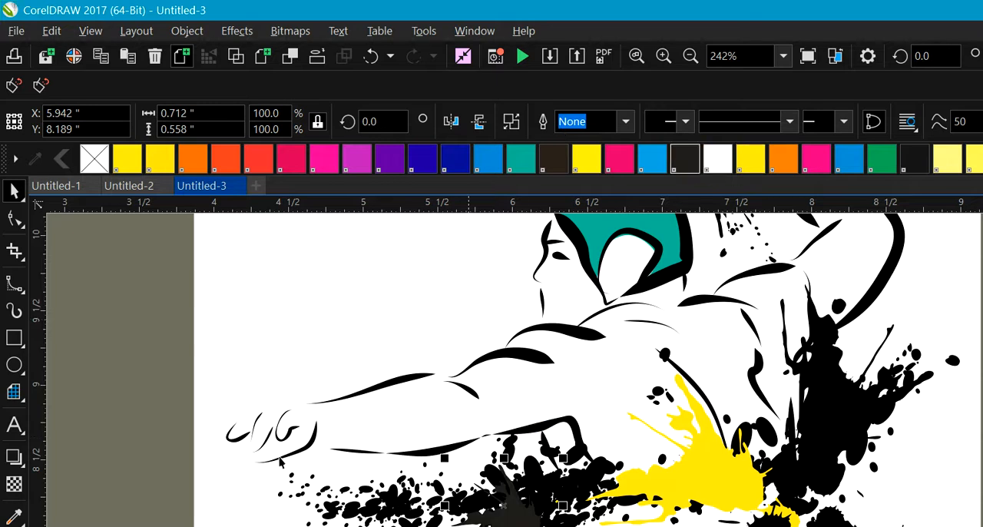
left_click(151, 416)
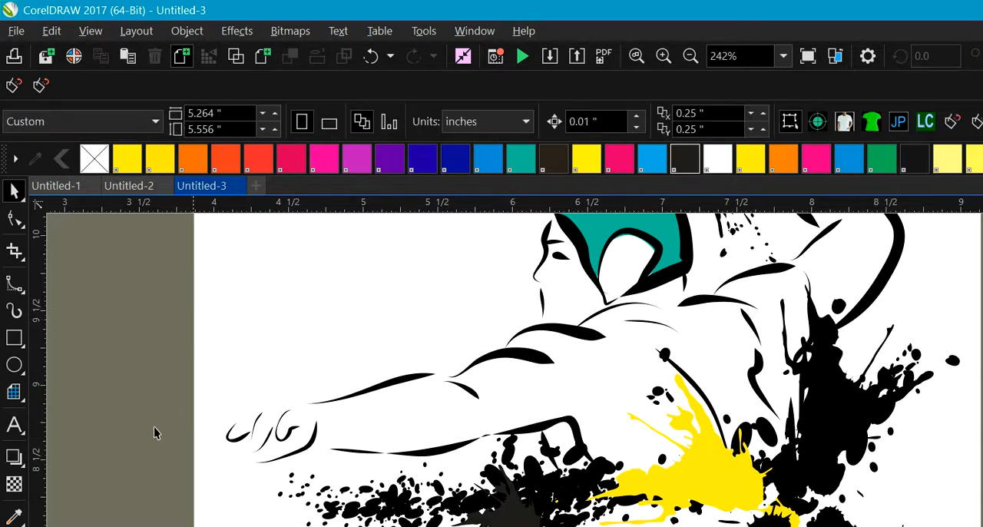
Step: Select the band of splatter specks and blots across the ground below the player, fill it green and deselect
left_click_drag(183, 471, 700, 340)
left_click_drag(858, 435, 979, 380)
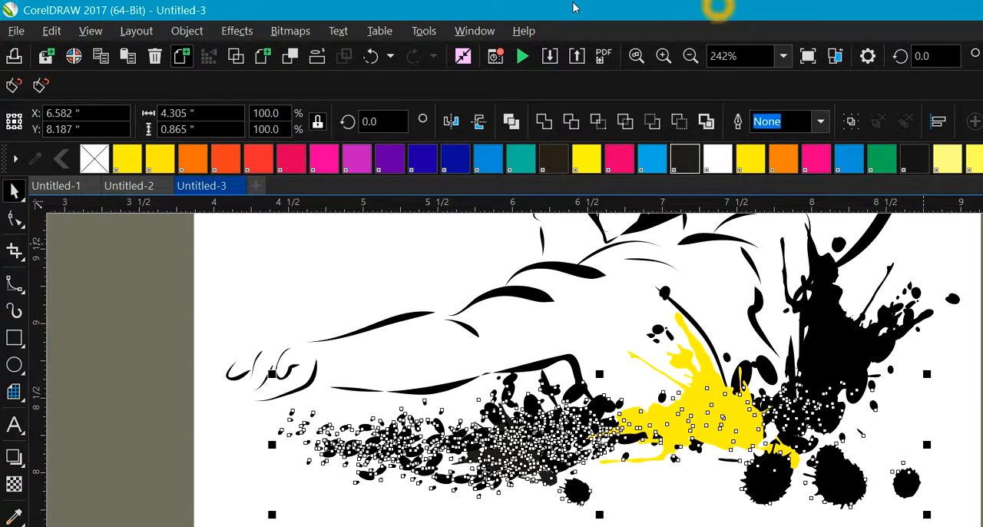
left_click(882, 159)
key("Escape")
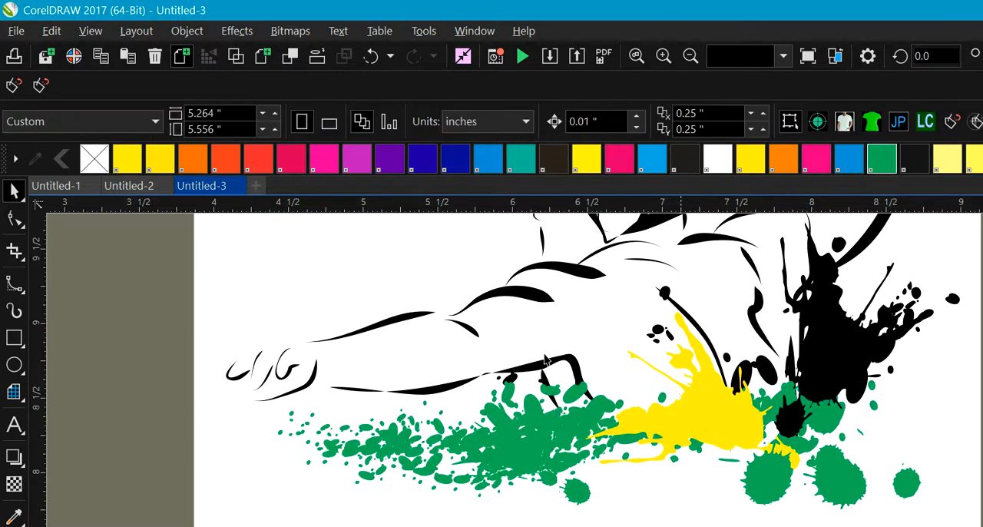
Step: Recolor the yellow central splatter and the large black splatter beside the torso to the same green
left_click(685, 431)
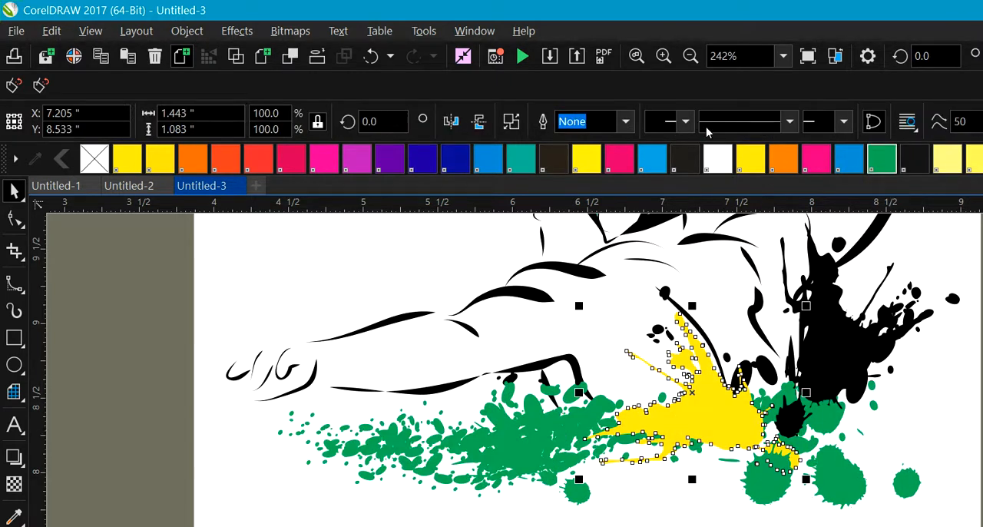
left_click(882, 159)
left_click(841, 348)
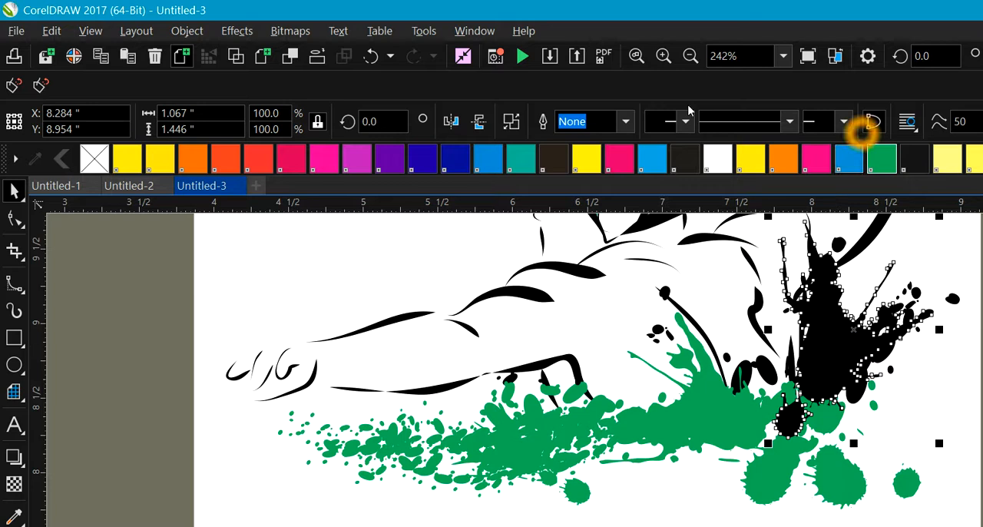
left_click(883, 159)
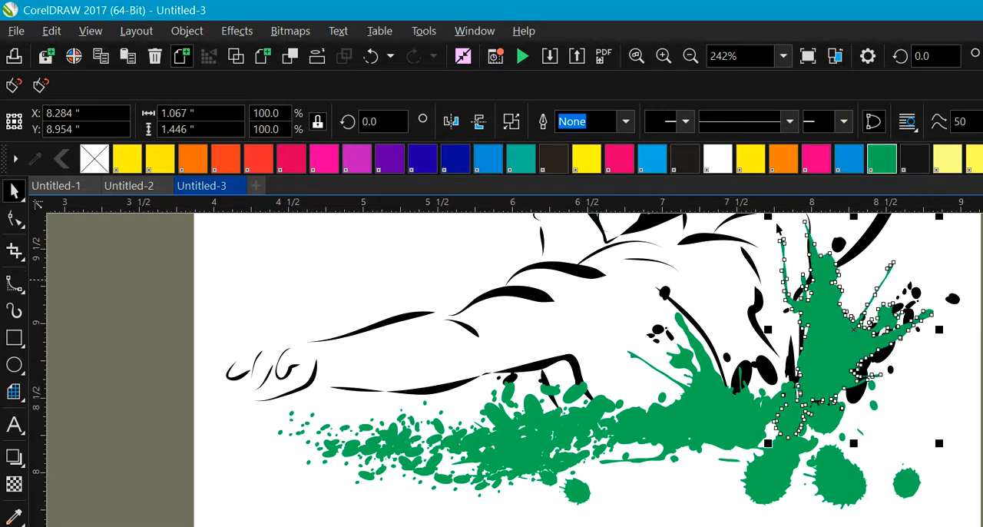
Step: Select the black droplets scattered around the large splatter beside the torso together and fill them green
left_click(824, 430)
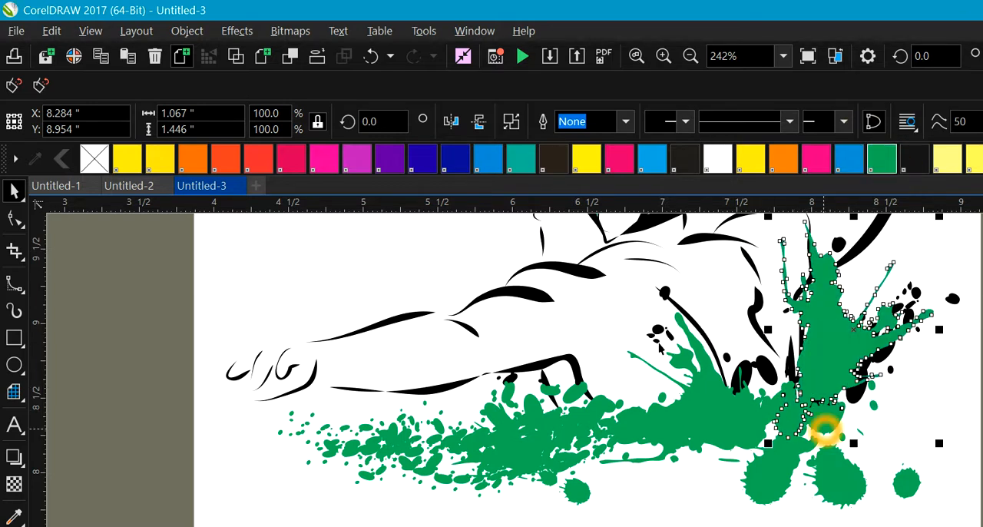
right_click(824, 433)
key("Escape")
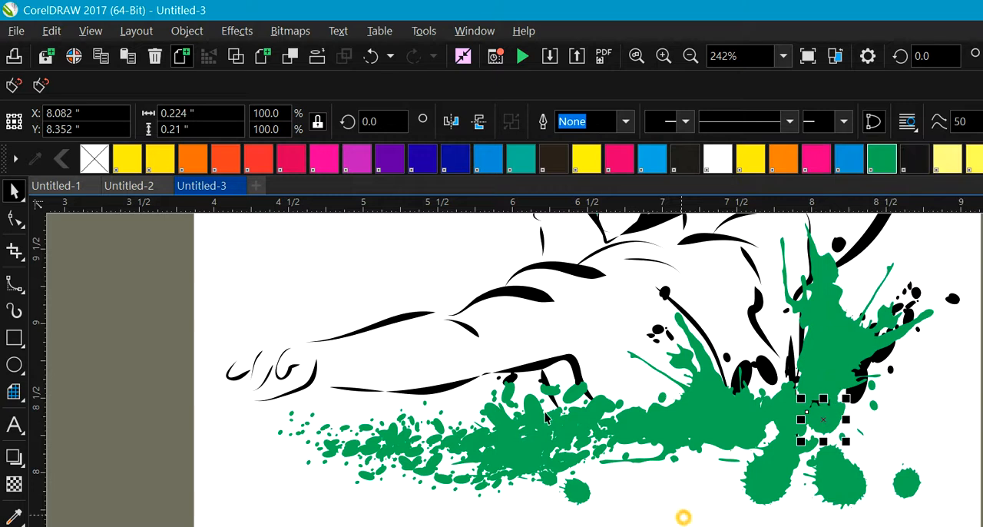
left_click_drag(880, 267, 827, 519)
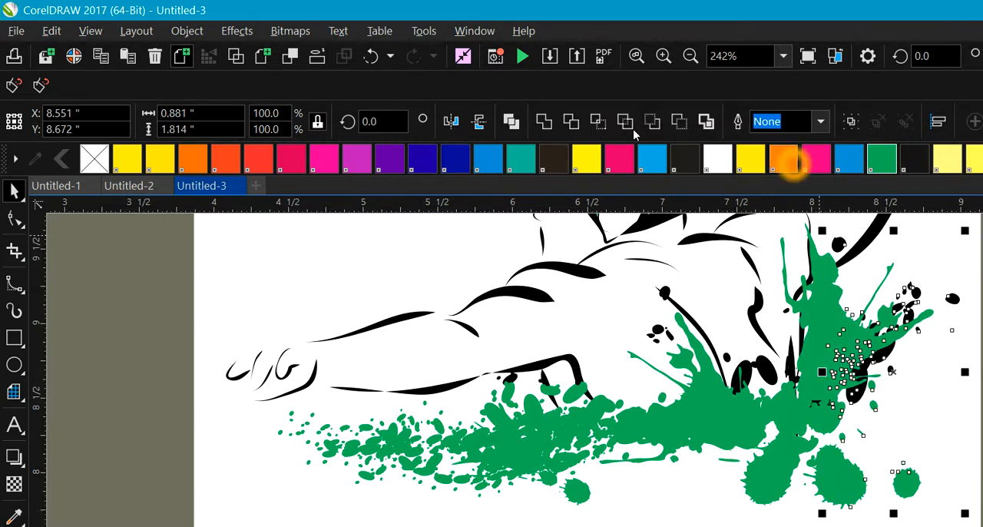
left_click(882, 156)
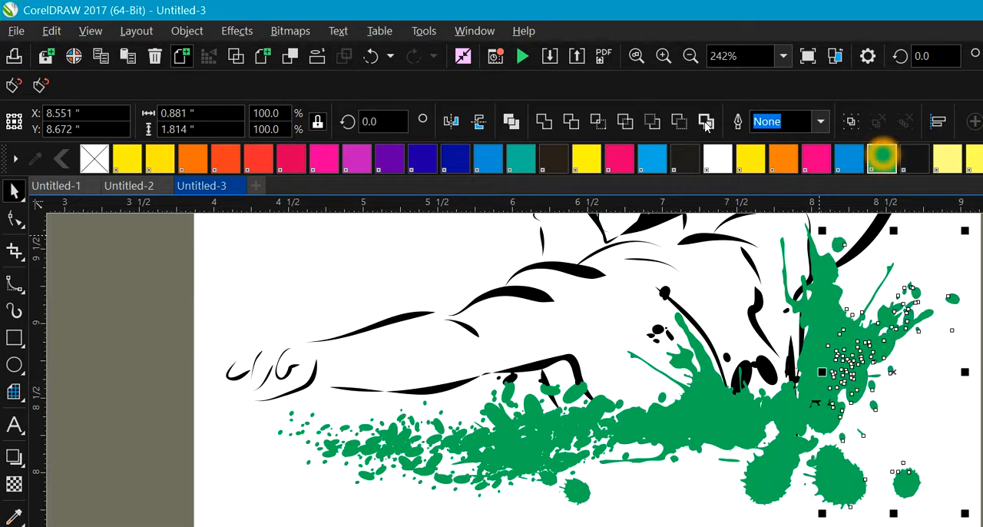
Step: Fill the small droplet at the waist and the round droplet on the chest with green
left_click(763, 367)
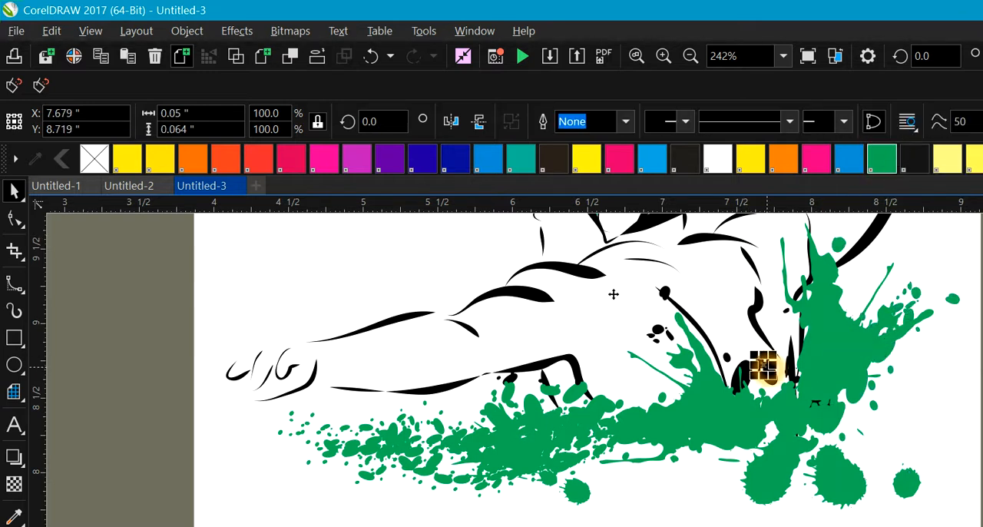
left_click(665, 292)
left_click(884, 157)
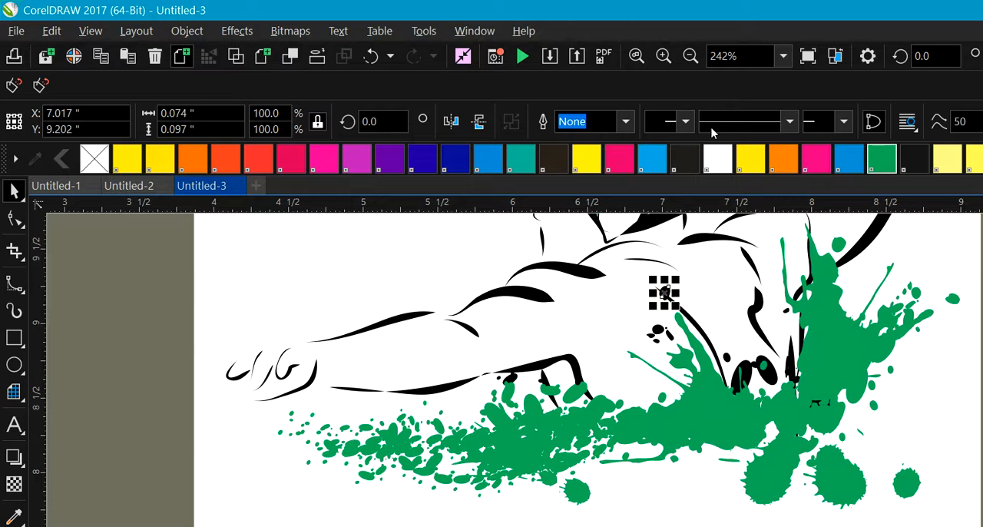
Step: Select the small black droplets below the chest with those around the central splatter, fill them green and deselect
left_click(657, 330)
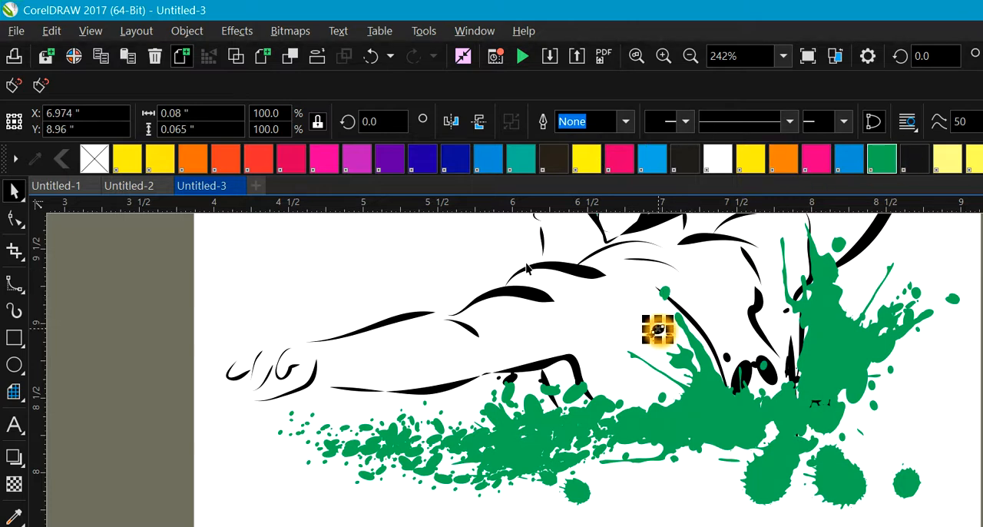
left_click_drag(703, 507, 618, 296)
left_click(884, 157)
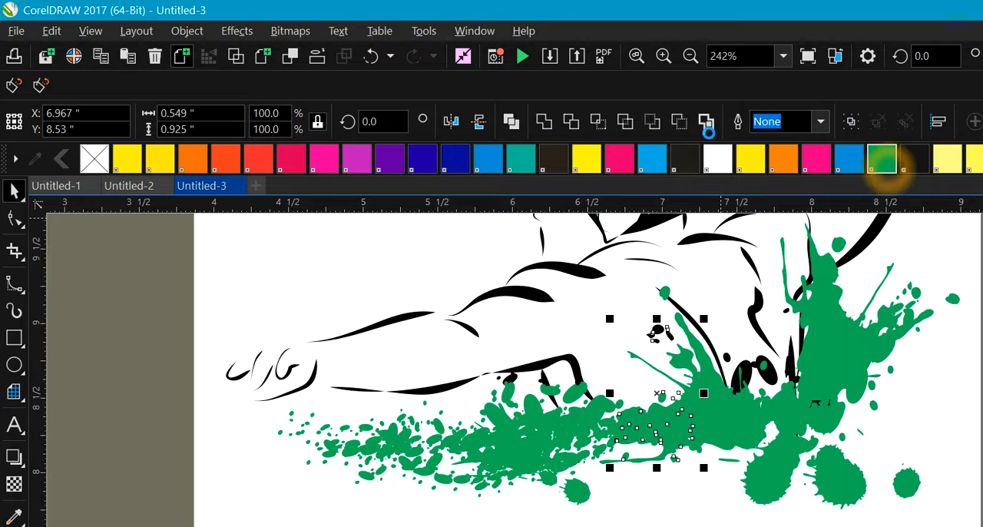
left_click(658, 459)
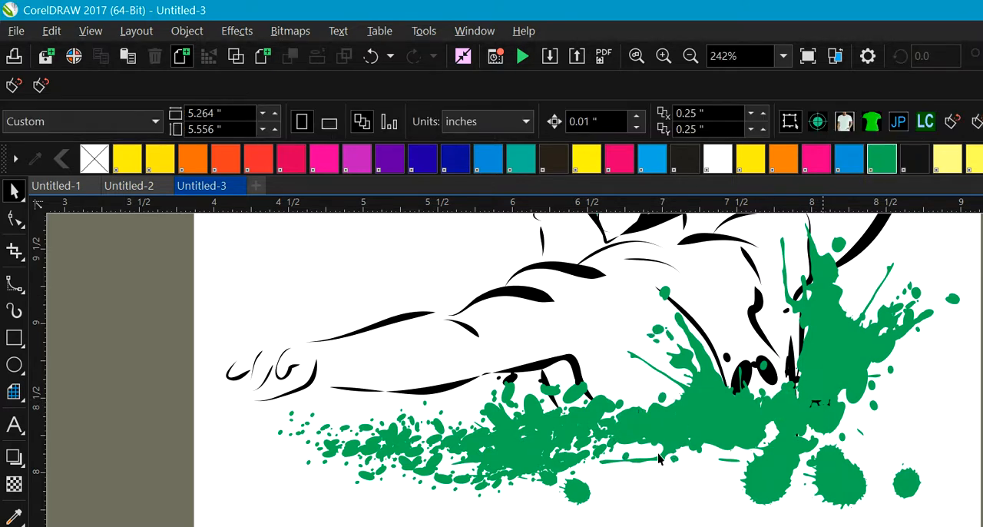
right_click(724, 382)
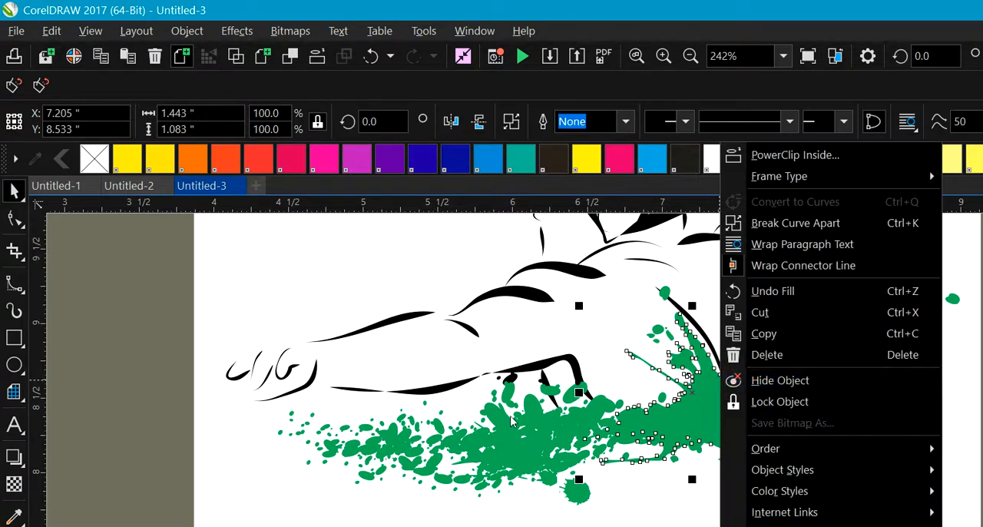
left_click(639, 520)
left_click(742, 373)
left_click(810, 507)
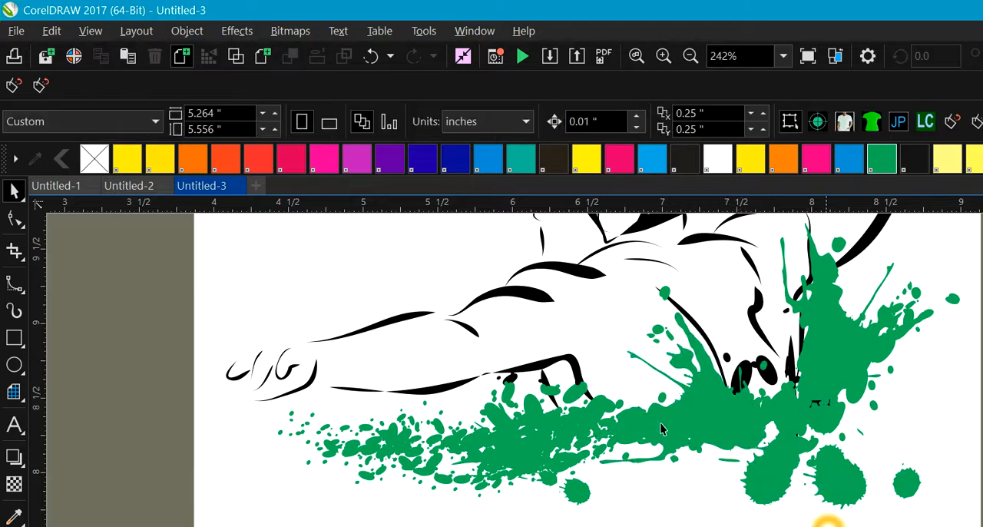
right_click(707, 386)
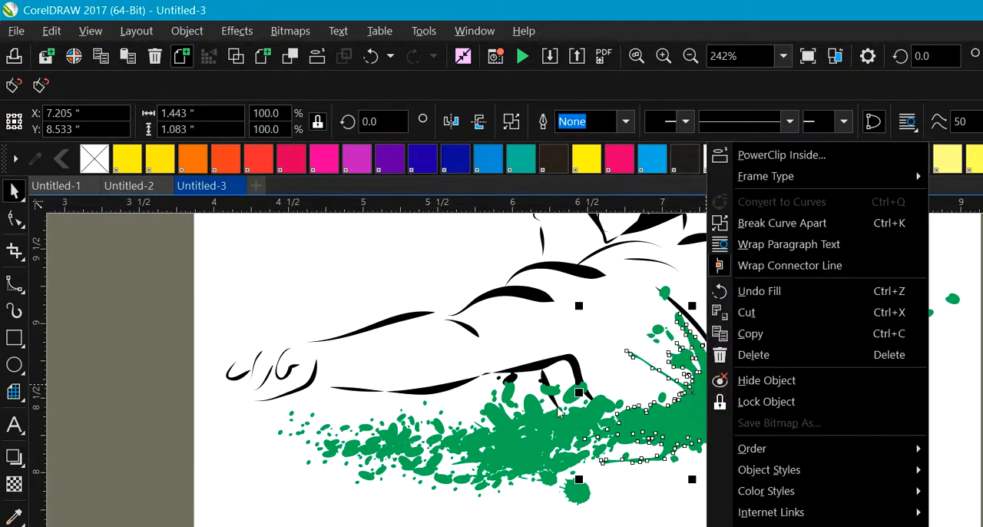
left_click(682, 522)
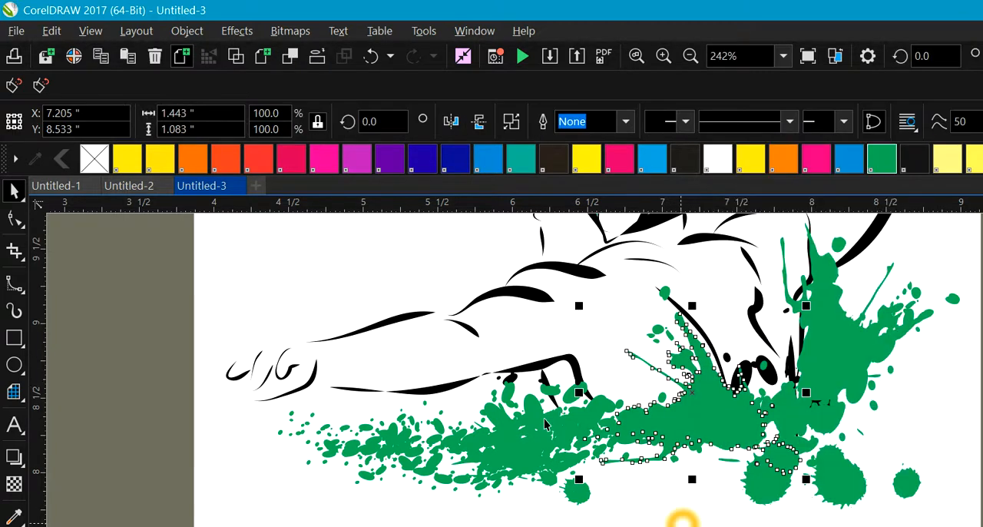
left_click(664, 460)
Step: Select the remaining black blots around the player's waist, fill them green and deselect
left_click_drag(719, 499, 700, 341)
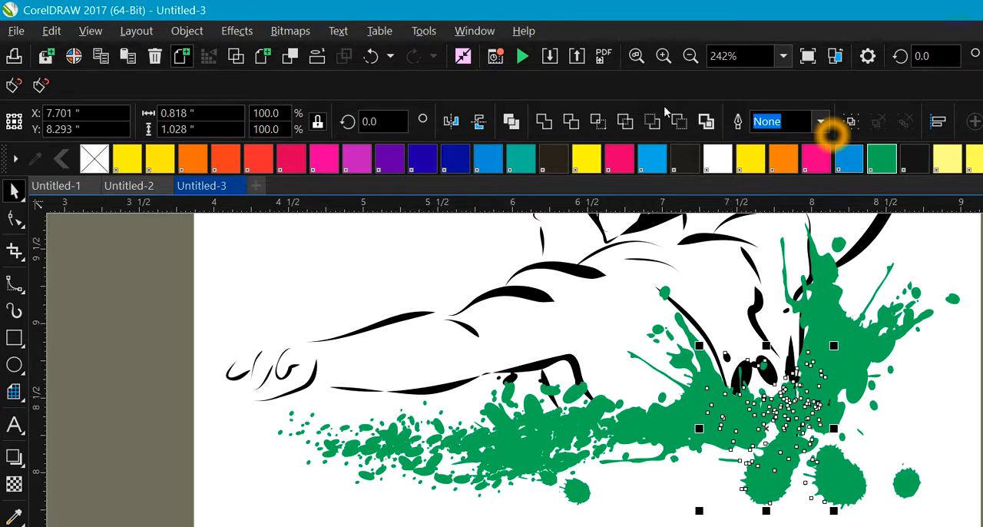
left_click(706, 123)
left_click(944, 450)
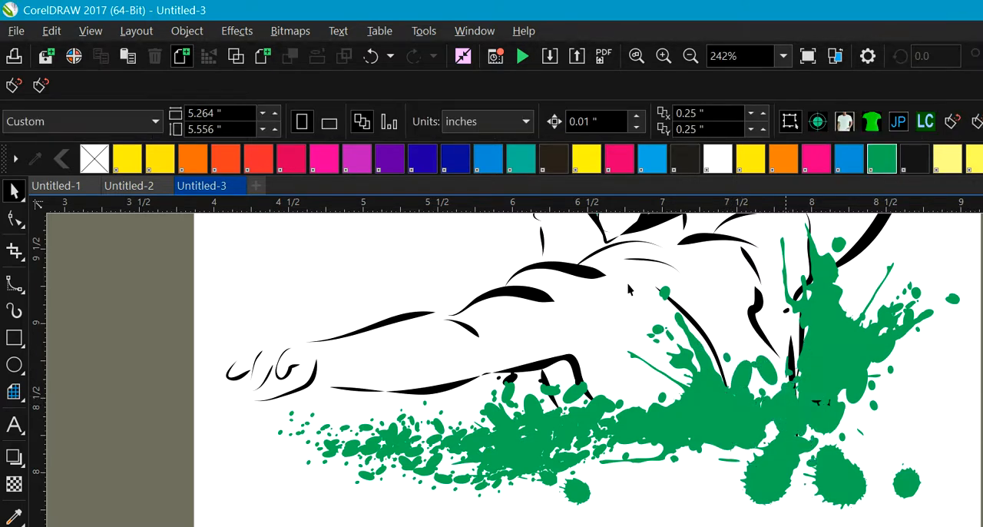
Step: Select the recolored splatters one by one, then switch the view to Simple Wireframe to examine the overlapping outlines
left_click(840, 358)
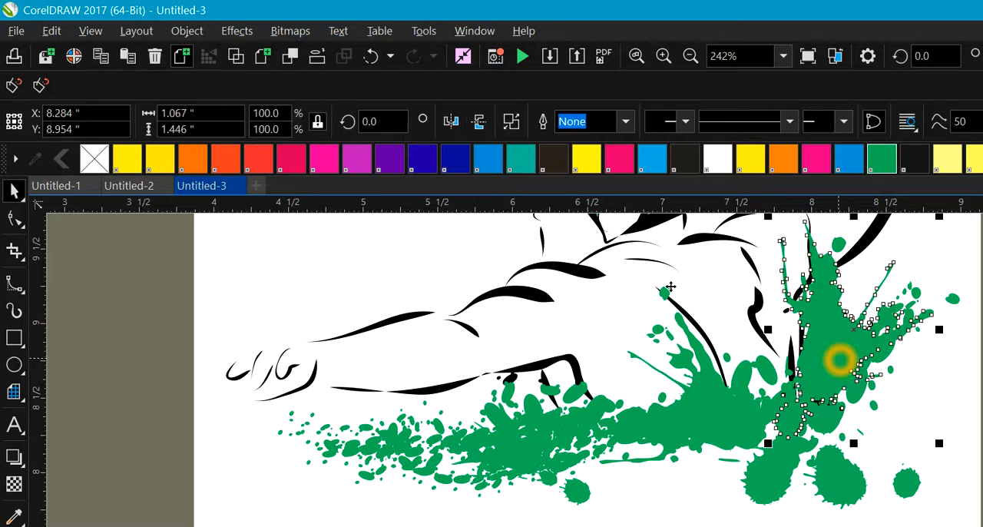
left_click(709, 419)
left_click(508, 443)
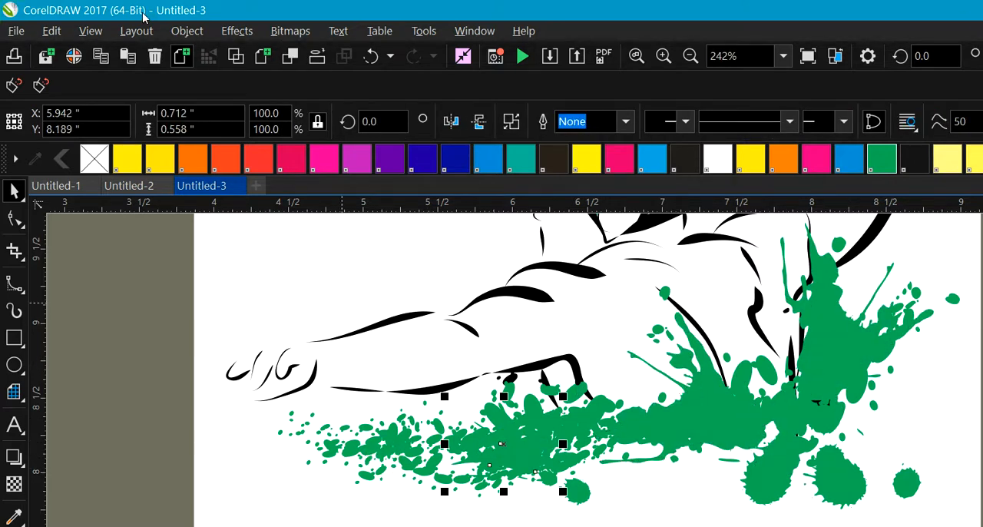
left_click(44, 29)
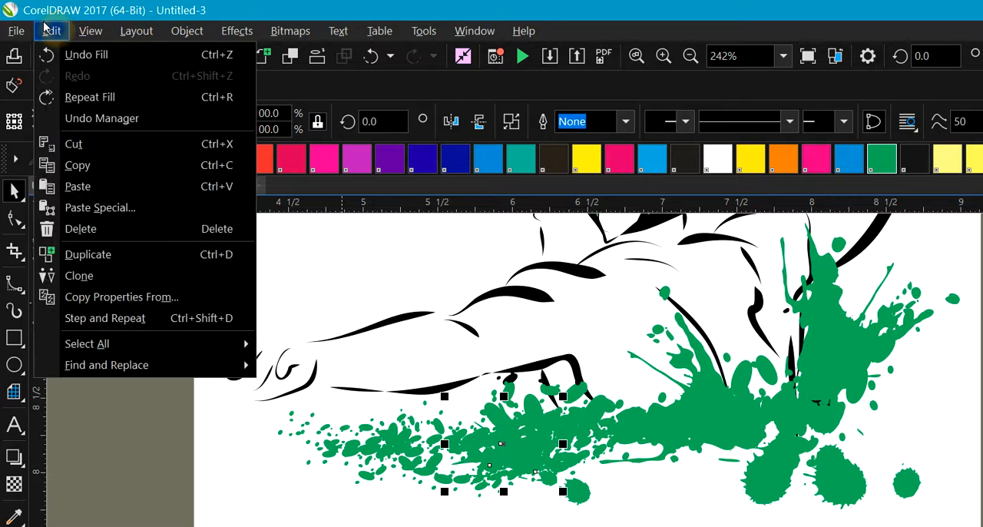
mouse_move(75, 36)
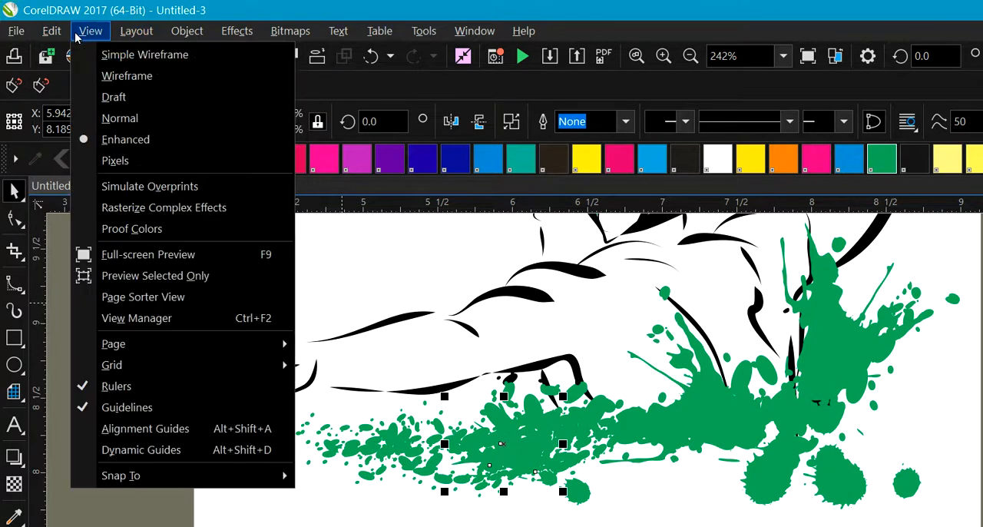
left_click(111, 54)
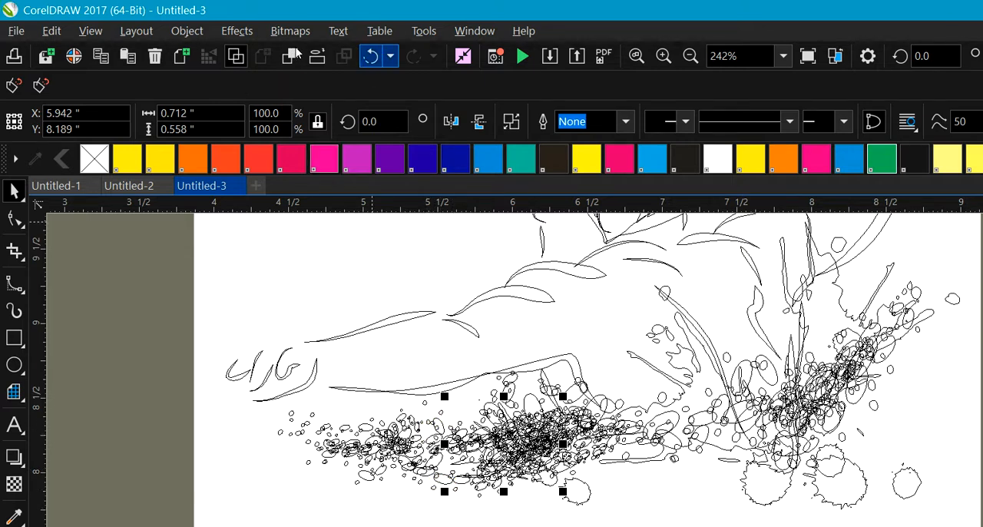
Step: Undo and redo the last fill, return the view to Enhanced and deselect the splatter pieces
left_click(370, 56)
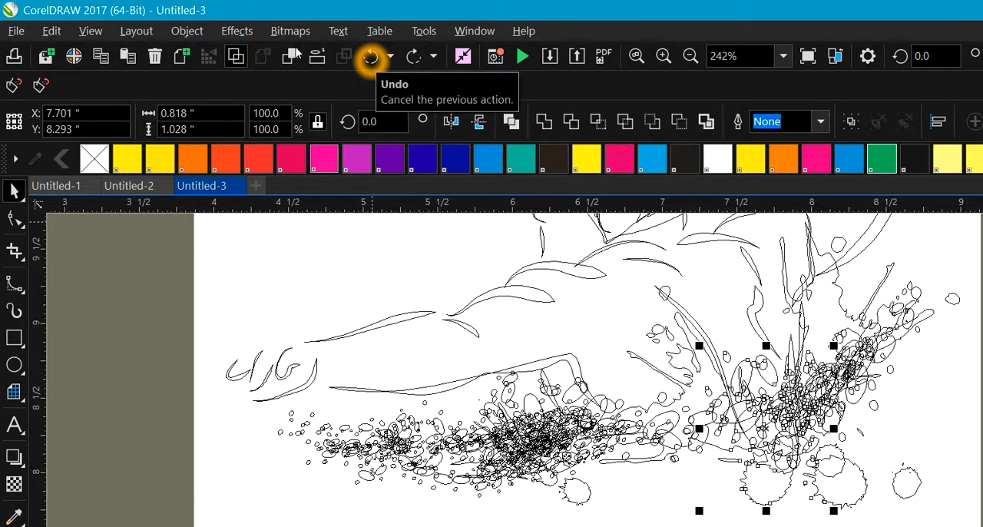
left_click(413, 56)
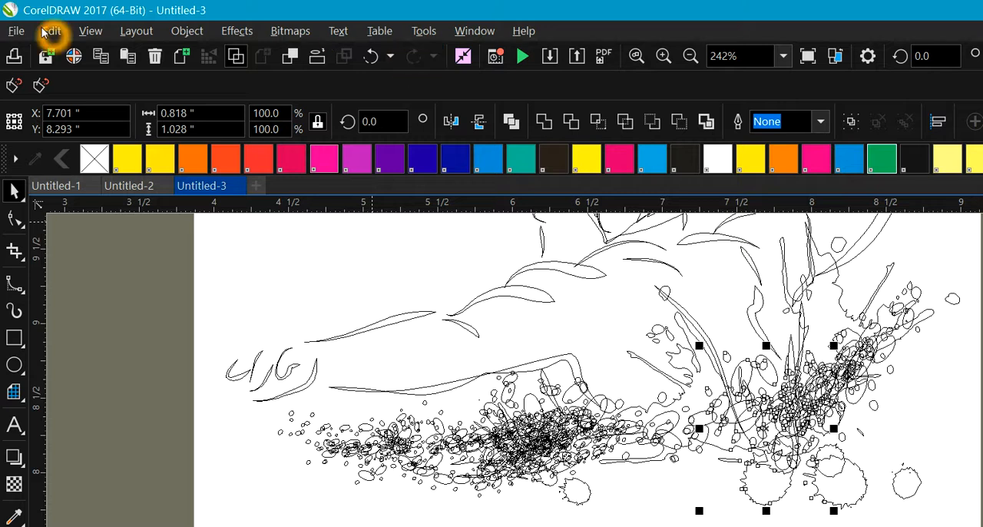
left_click(86, 31)
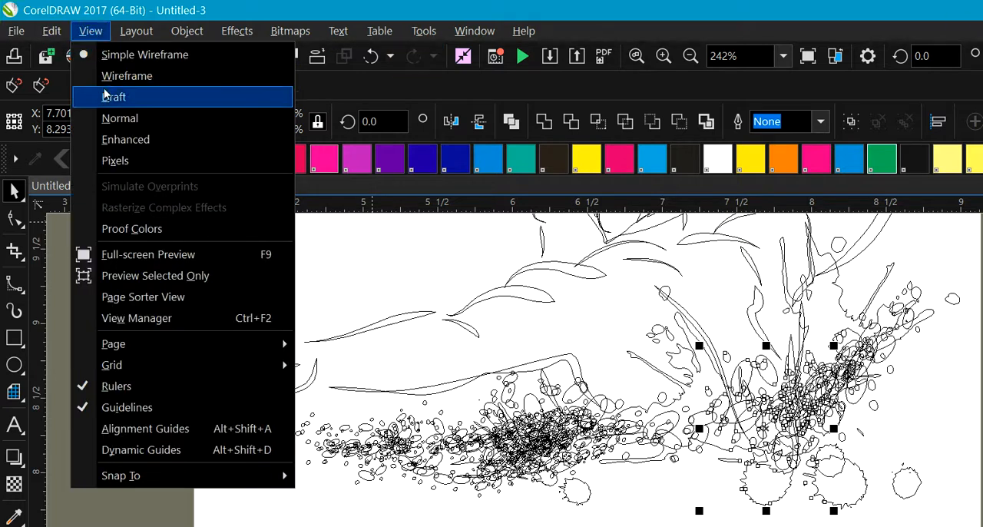
left_click(115, 139)
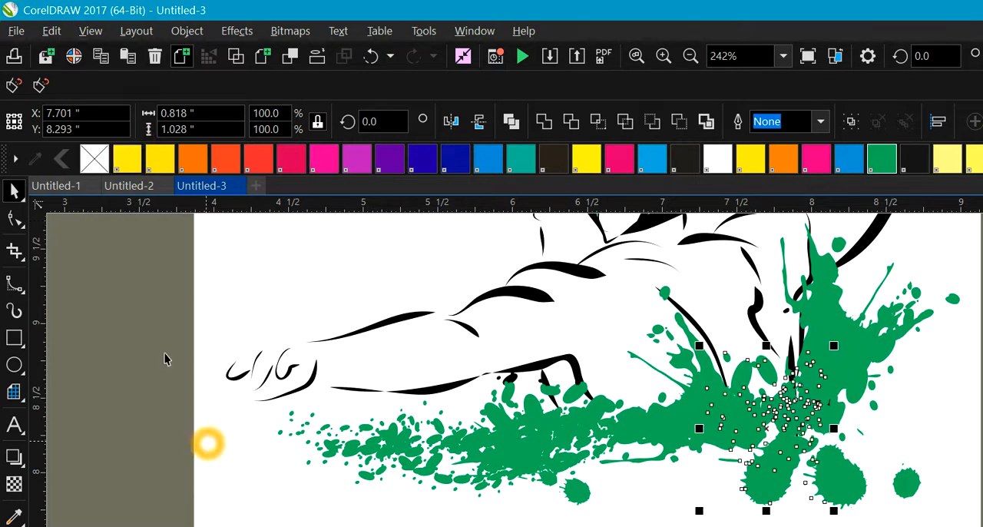
left_click(165, 358)
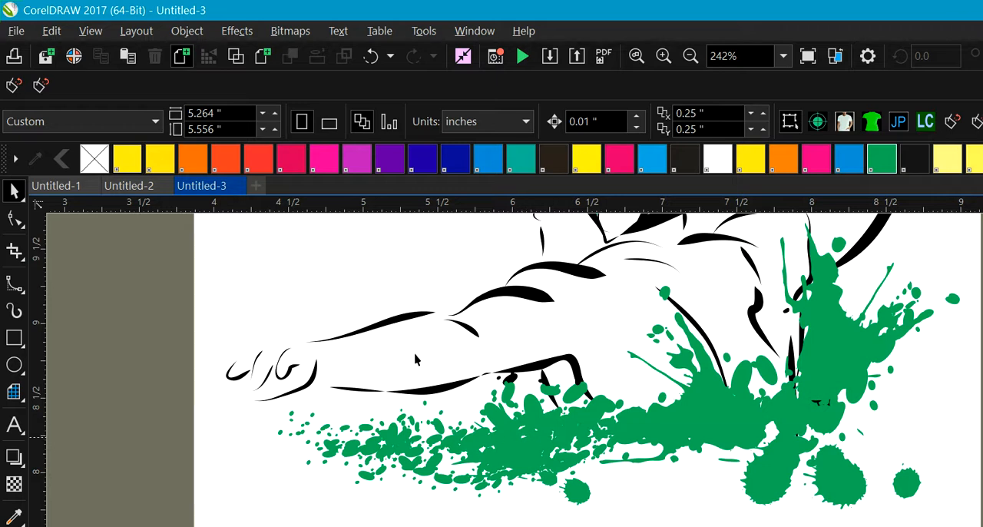
Step: Move one green splatter piece below the outstretched arm downward, then undo the move
left_click(514, 449)
left_click_drag(514, 449, 482, 525)
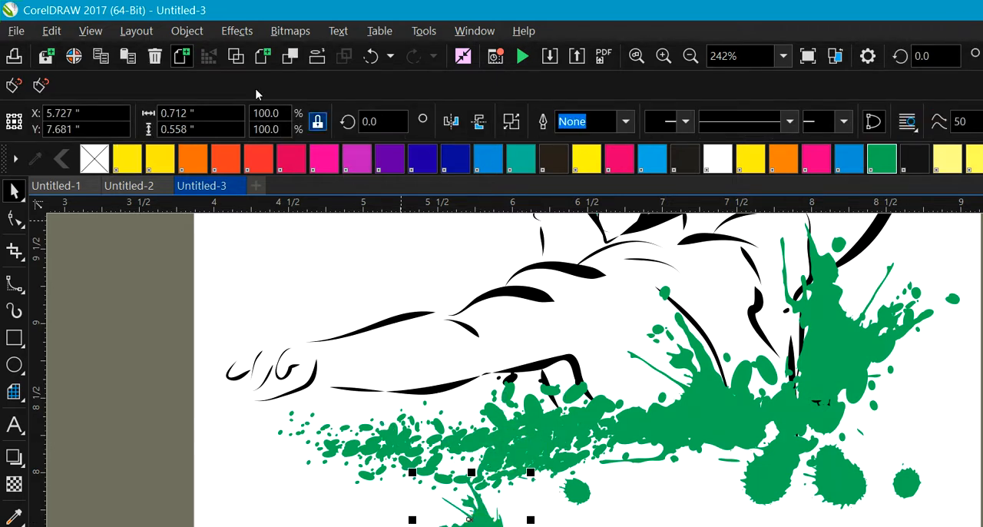
left_click(371, 56)
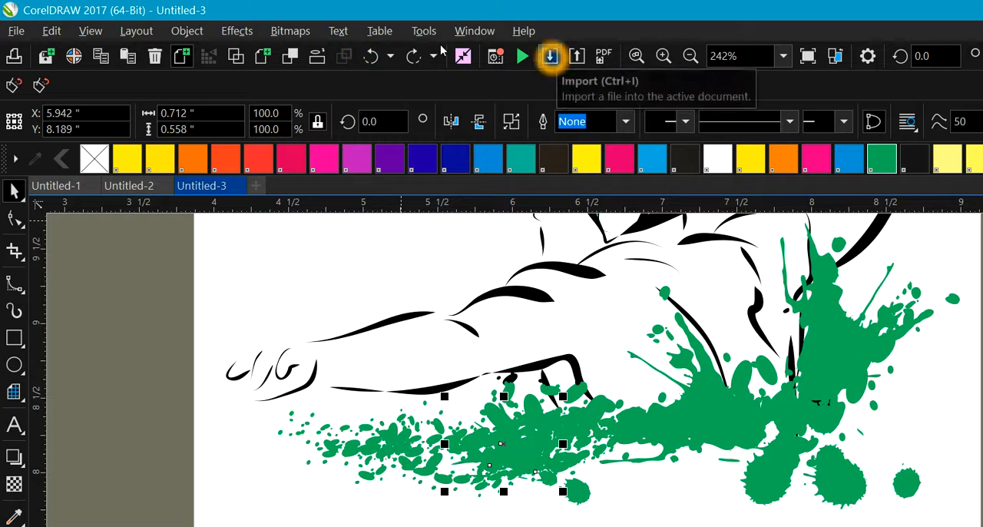
Step: Select the black splatter below the raised hand, fill it green and deselect it
left_click(691, 56)
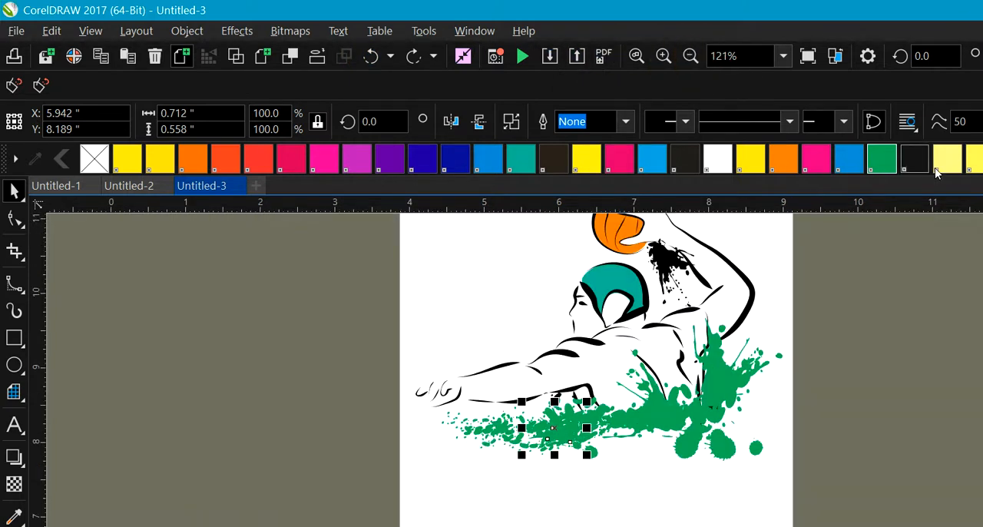
scroll(934, 169, "up", 3)
left_click(797, 426)
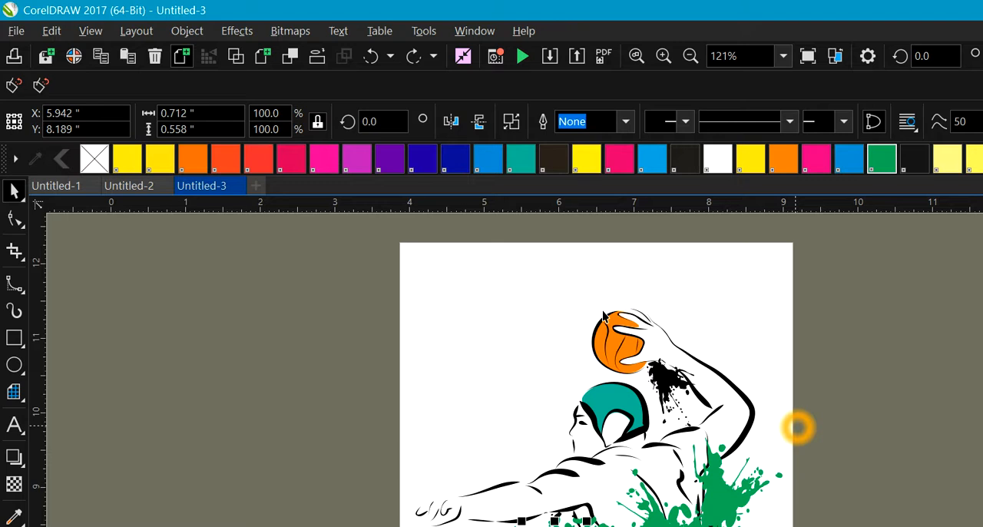
key("Tab")
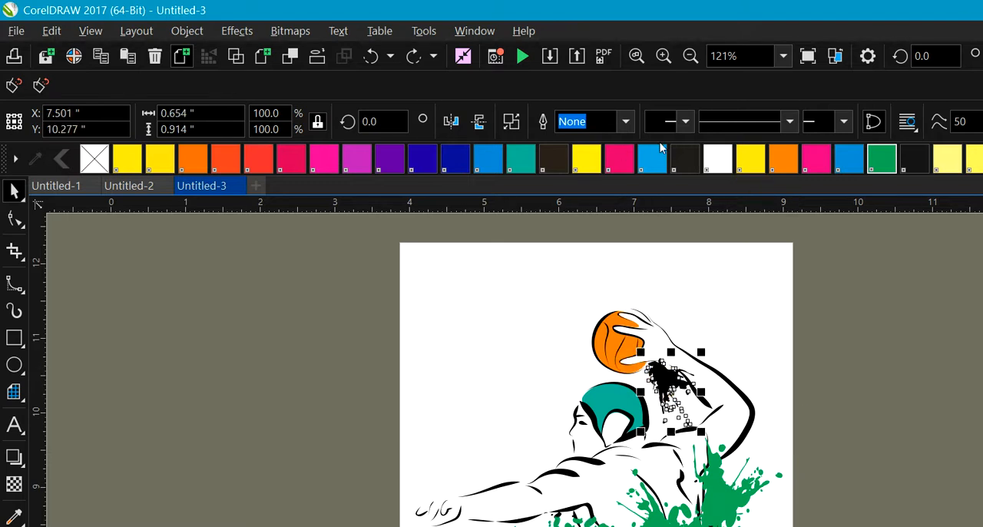
left_click(881, 158)
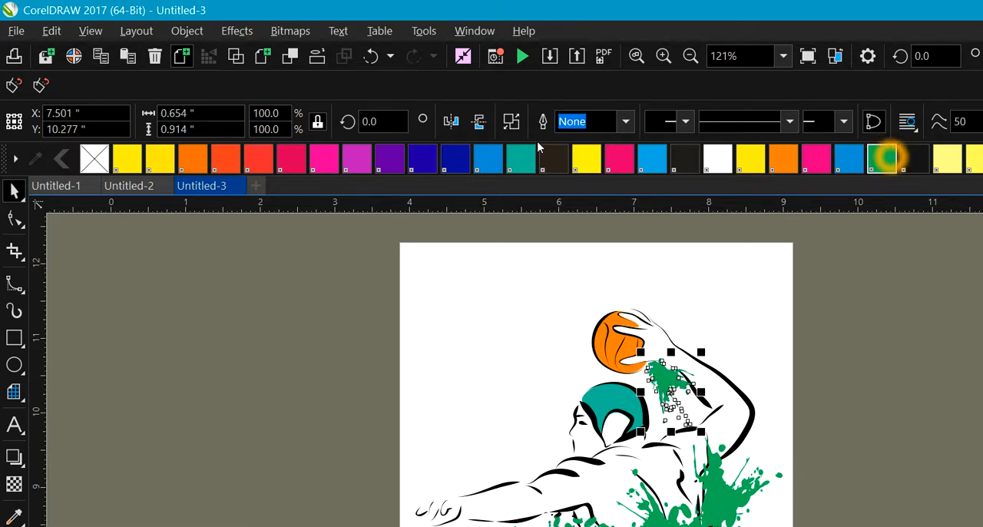
left_click(259, 403)
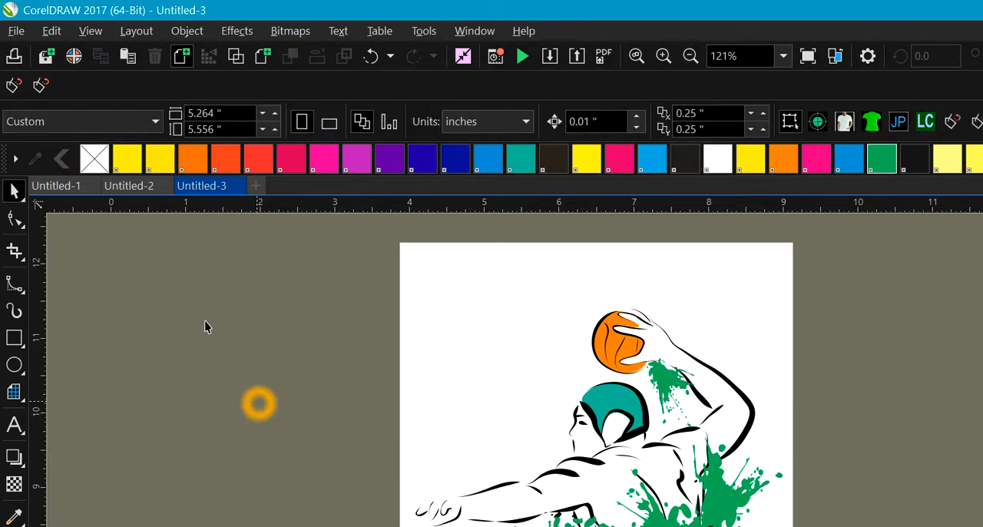
Step: Select the player's cap, fill it with the same green as the splatters and deselect it
left_click(463, 369)
left_click(614, 407)
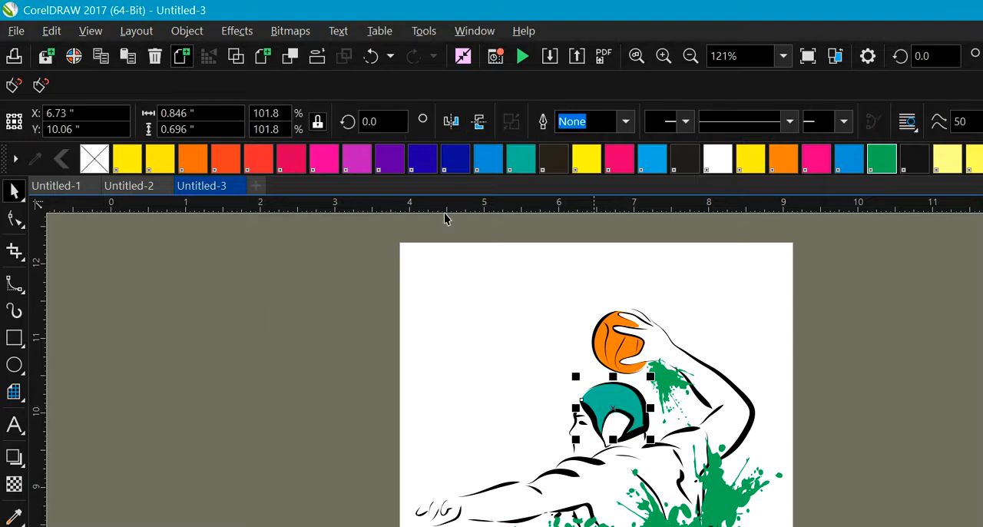
left_click(880, 158)
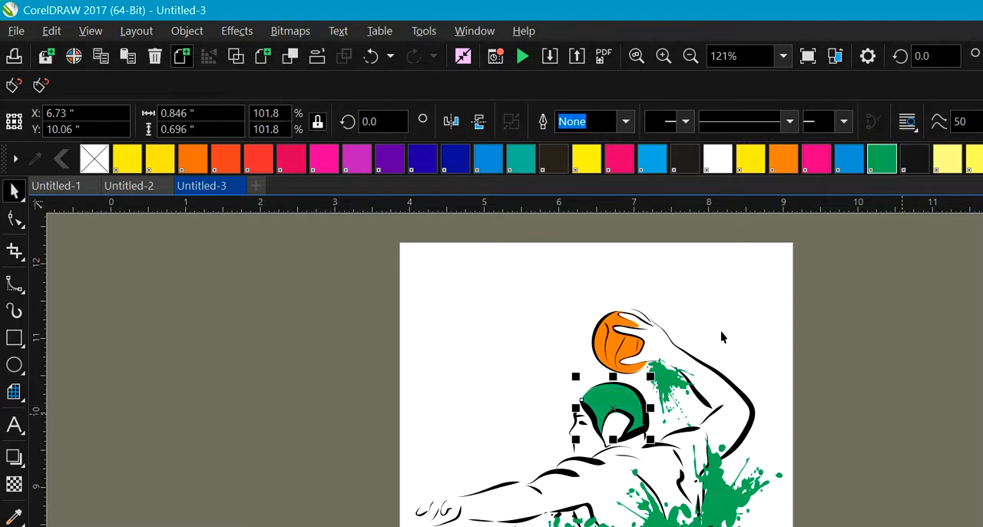
left_click(902, 417)
left_click(367, 331)
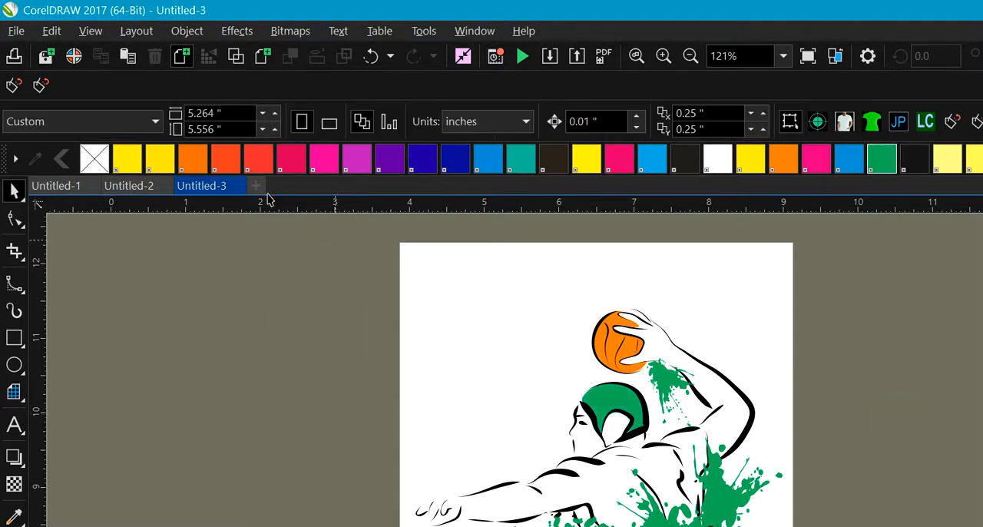
left_click(335, 249)
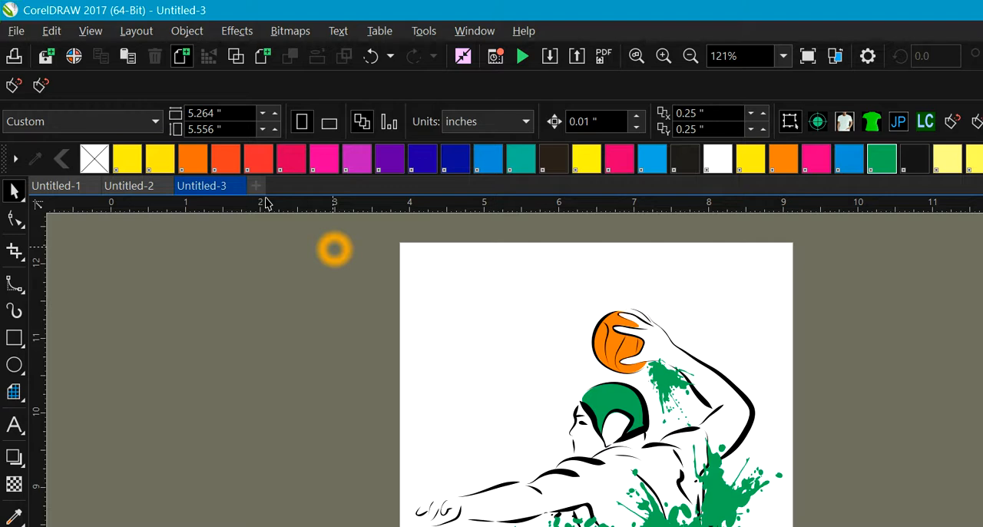
Step: Save the drawing as a template named backetball23 in the Corel Content Templates folder
left_click(16, 31)
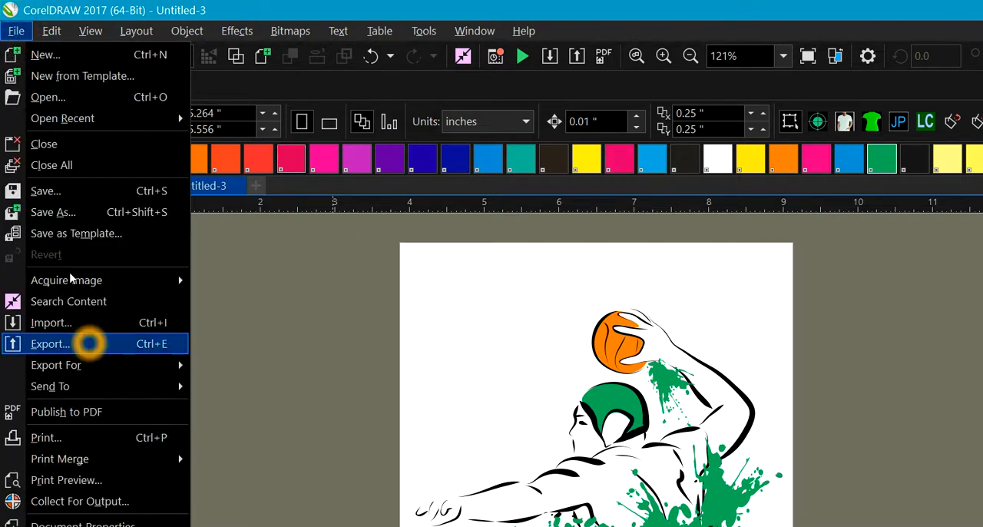
left_click(73, 234)
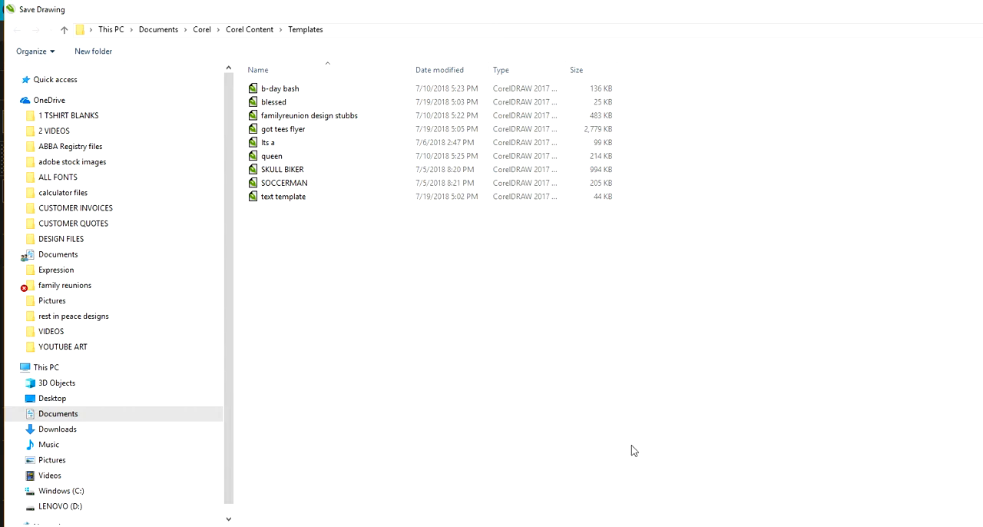
left_click(904, 517)
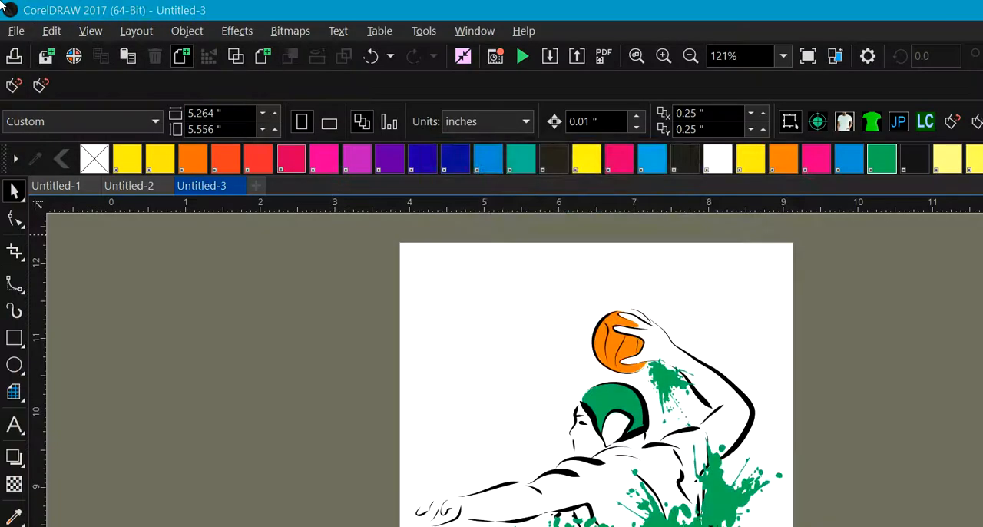
Step: Name the template basketball in its properties, choose a template type and confirm
left_click(502, 208)
type("basetal")
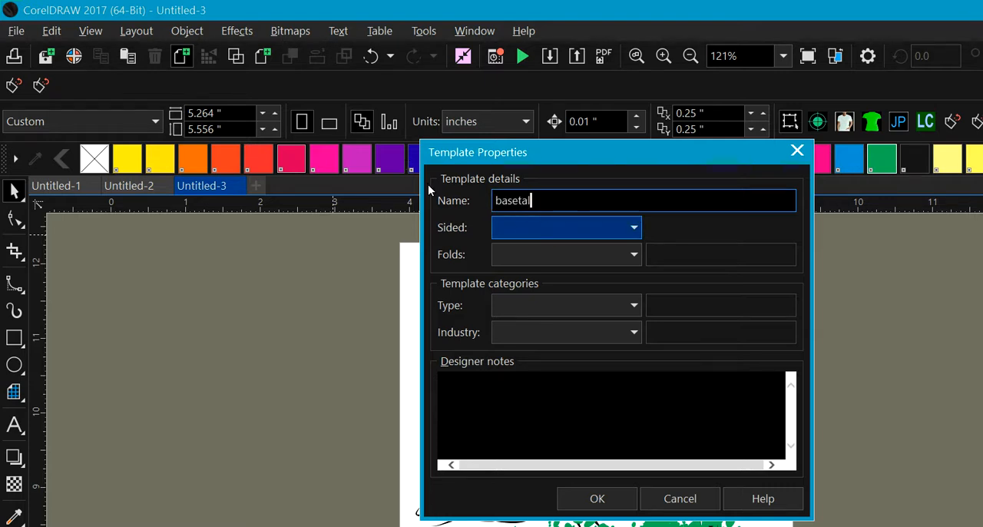
key("BackSpace")
key("BackSpace")
key("BackSpace")
key("BackSpace")
key("BackSpace")
type("ketball")
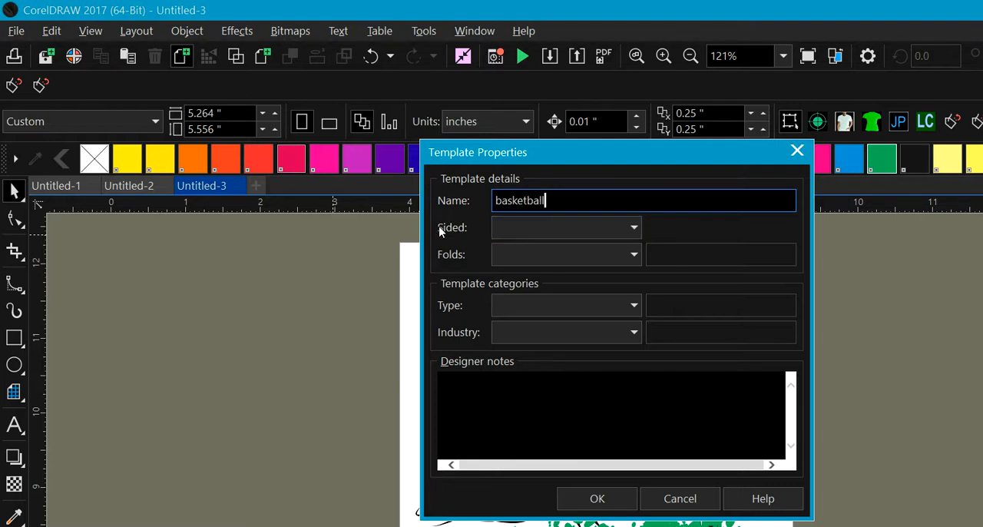
left_click(549, 305)
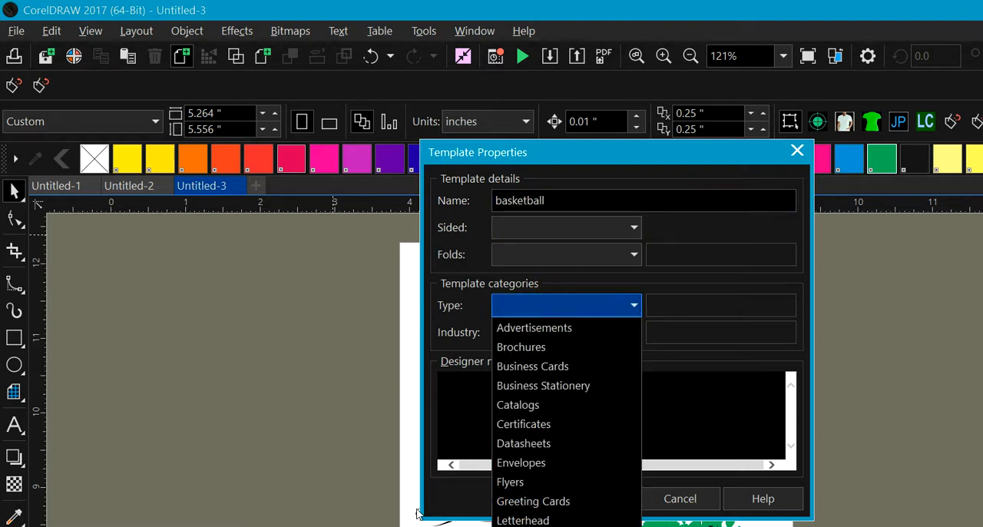
left_click(530, 526)
left_click(587, 499)
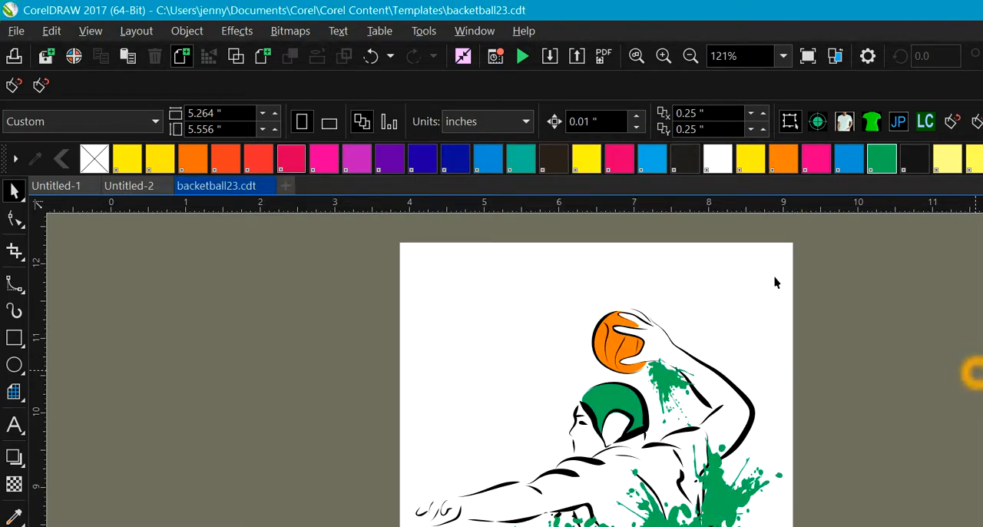
Step: Look through My Templates for the saved backetball23 template, then close the template browser
left_click(11, 32)
left_click(52, 76)
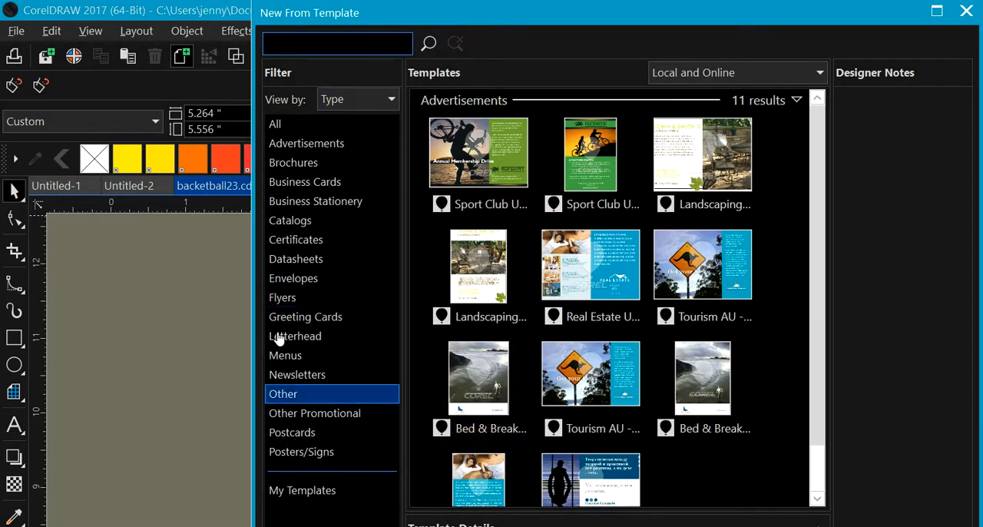
left_click(330, 489)
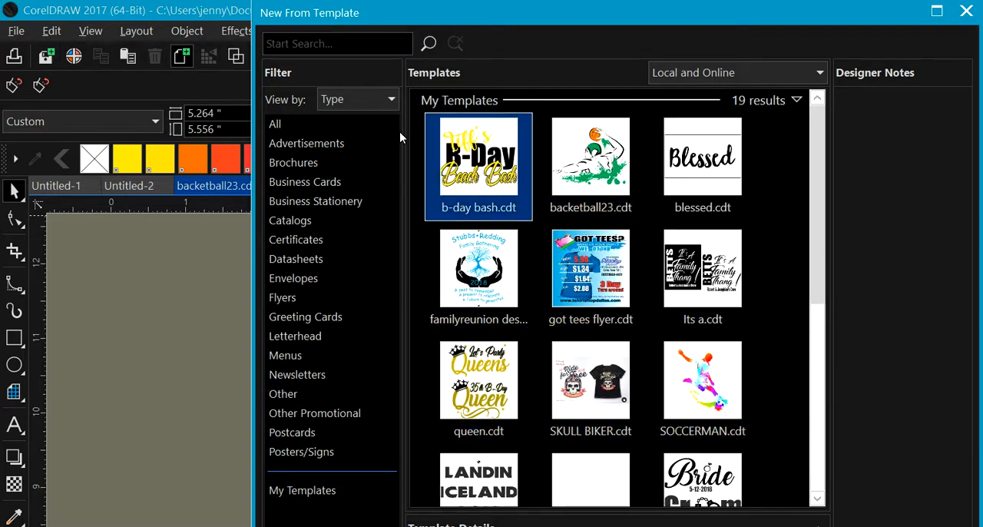
right_click(666, 279)
left_click(768, 473)
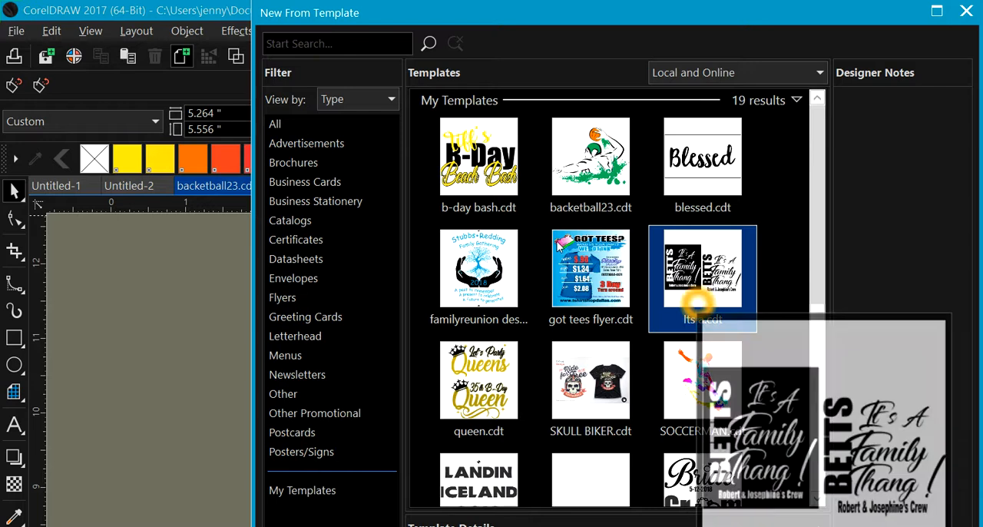
left_click(495, 350)
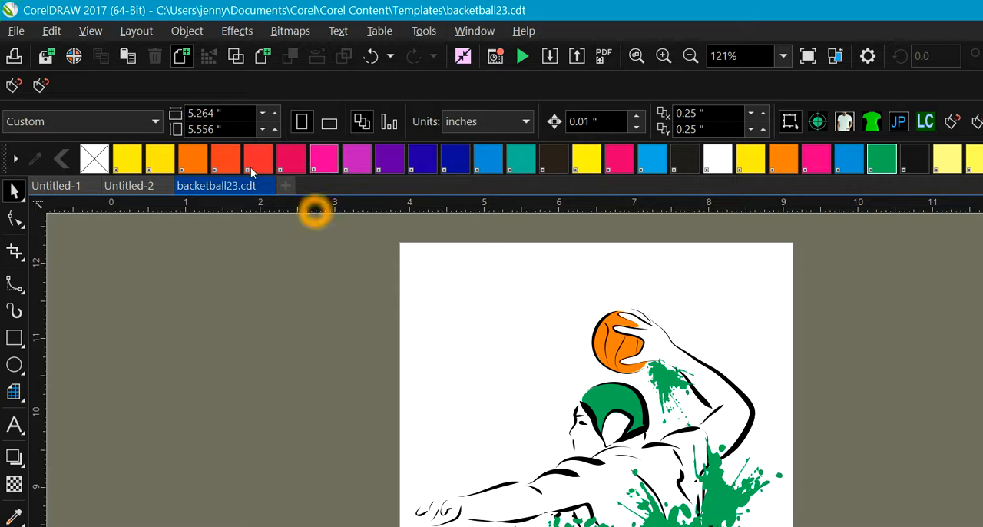
Step: Save the drawing to the Desktop as backetball23.cdr, checking the available file versions before saving
left_click(16, 31)
left_click(53, 212)
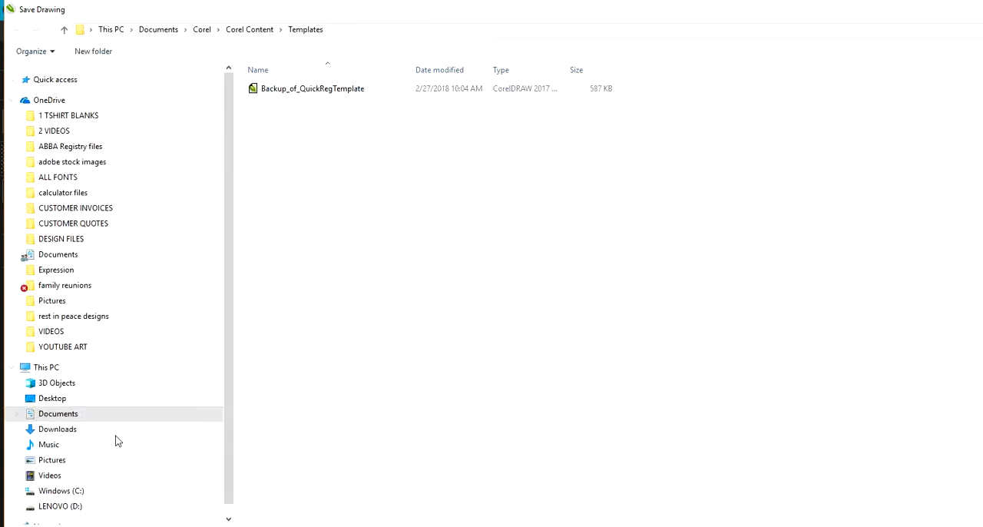
left_click(76, 125)
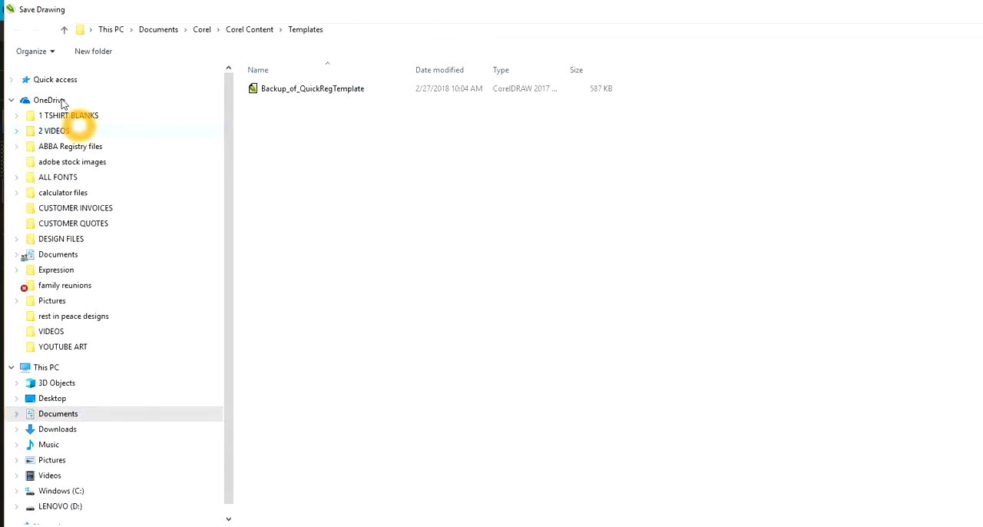
left_click(72, 267)
left_click(52, 398)
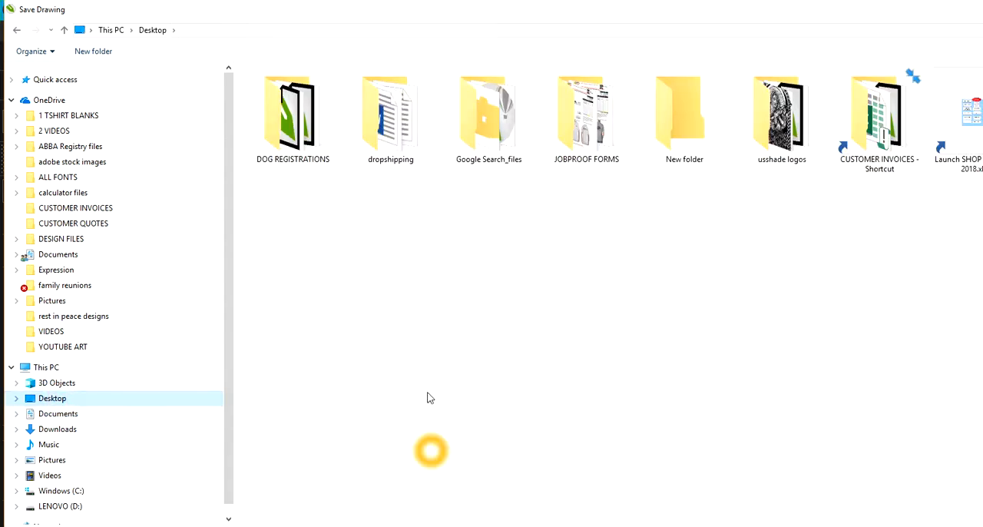
left_click(393, 482)
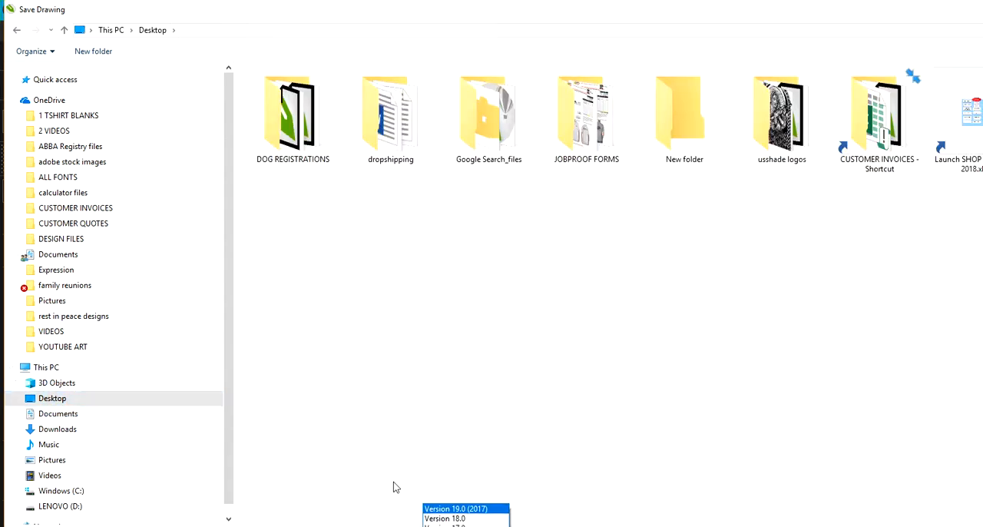
left_click(393, 482)
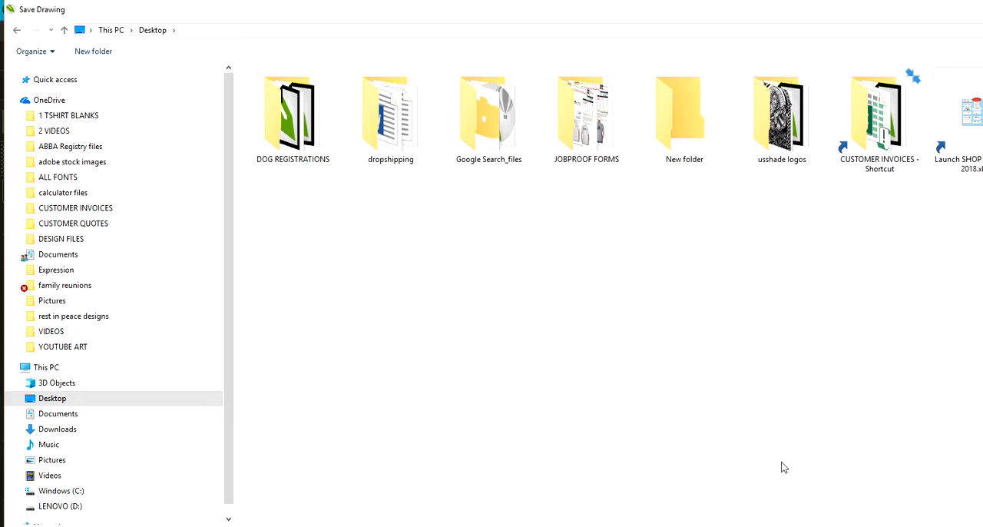
left_click(903, 518)
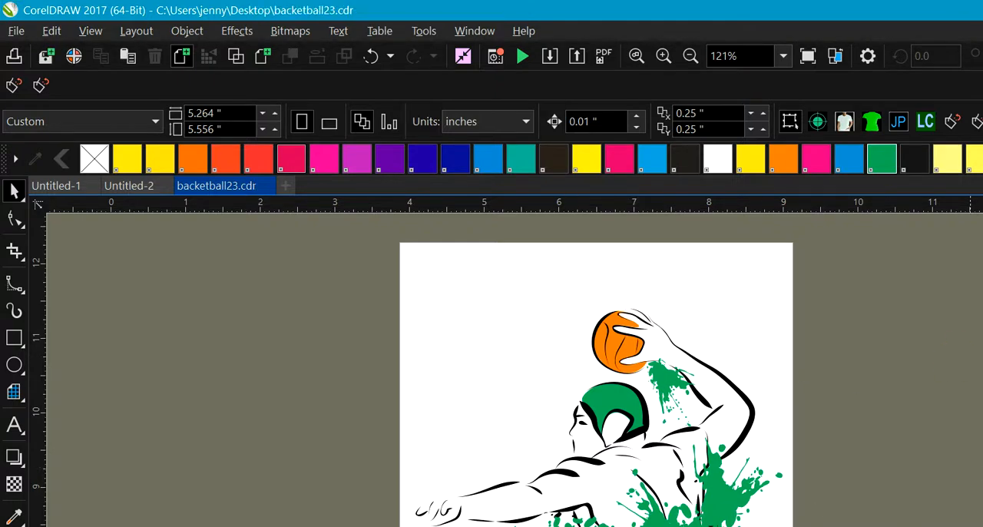
Step: Select individual pieces of the orange ball to inspect them, then clear the selection
left_click(636, 345)
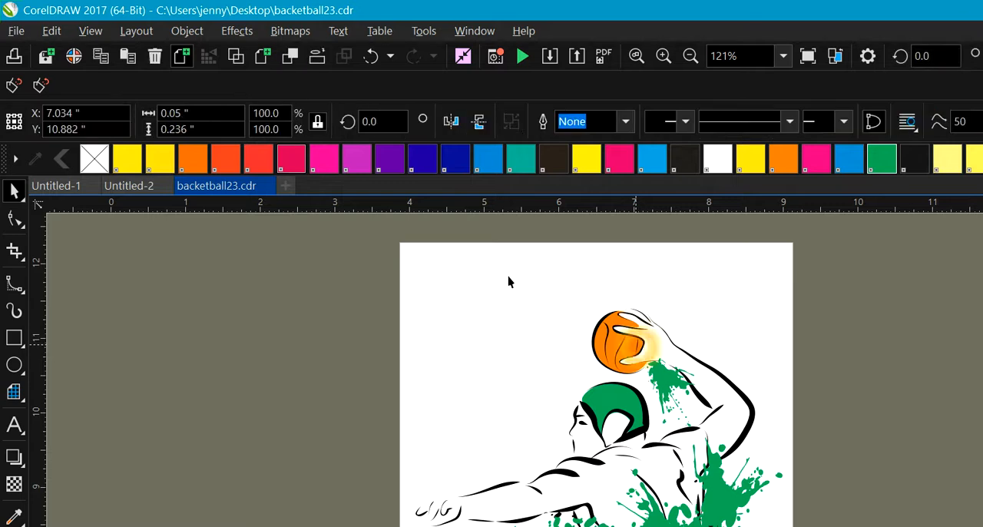
left_click(606, 326)
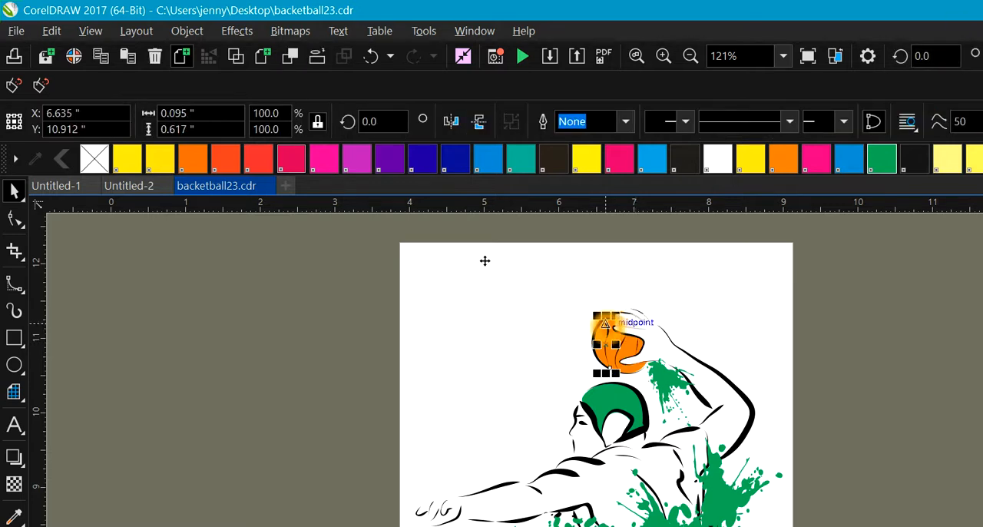
left_click(611, 347)
left_click(420, 302)
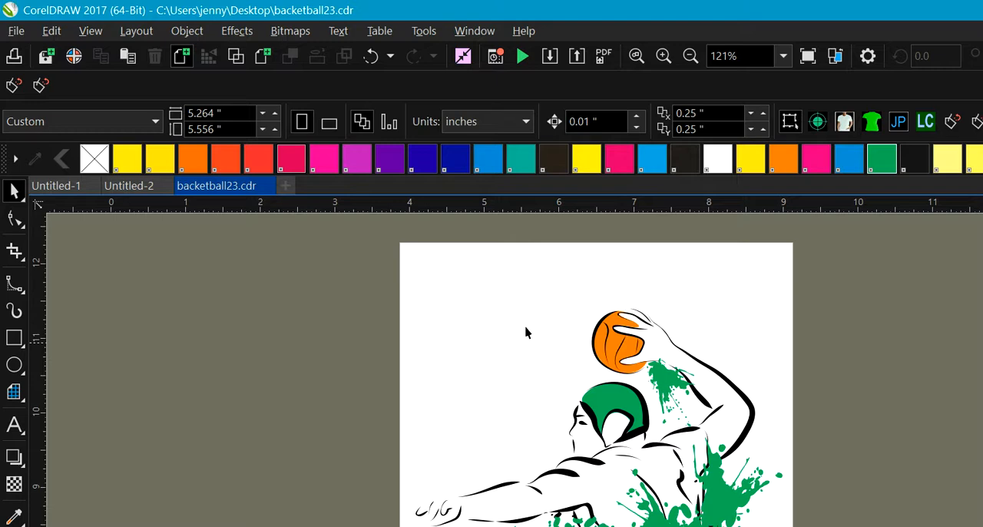
Step: Open the print settings for the drawing and set its color output to print separations
left_click(17, 30)
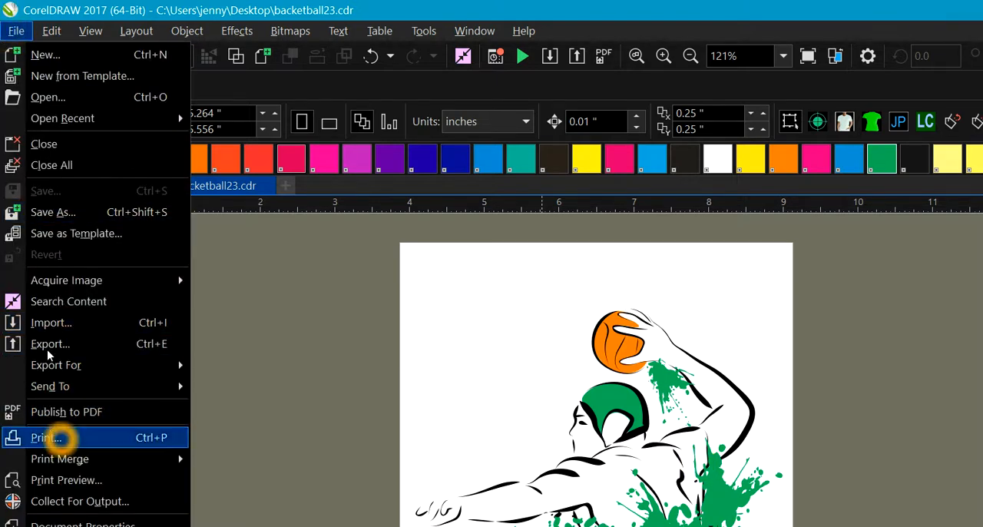
left_click(61, 439)
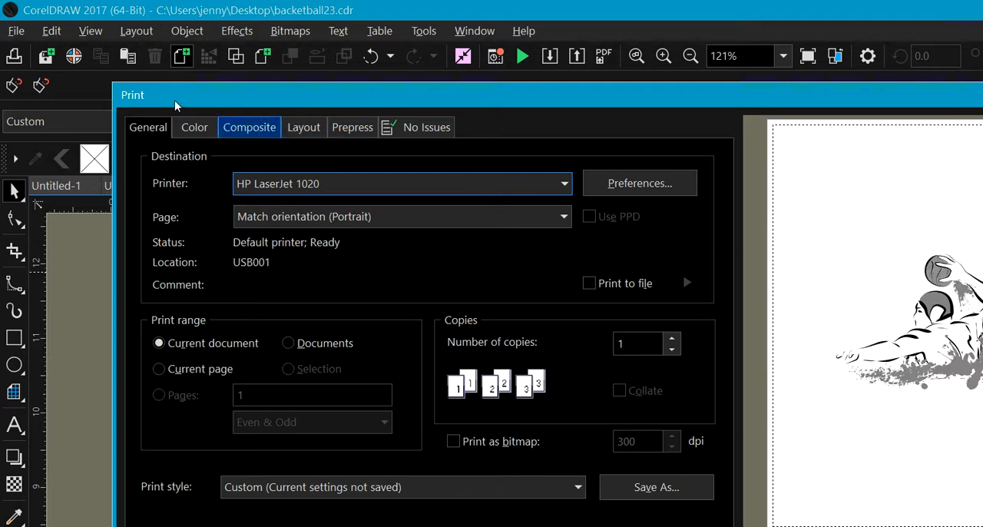
left_click(194, 127)
left_click(399, 184)
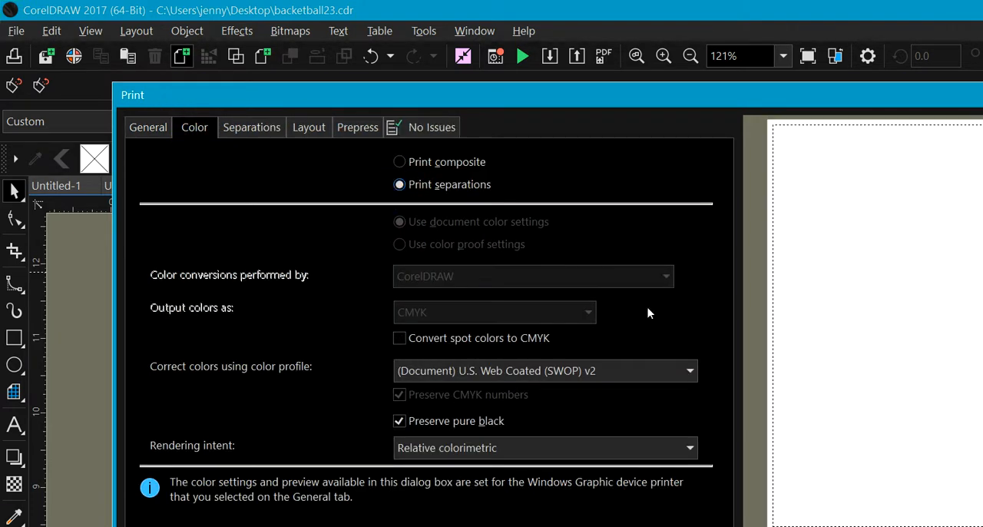
left_click(400, 188)
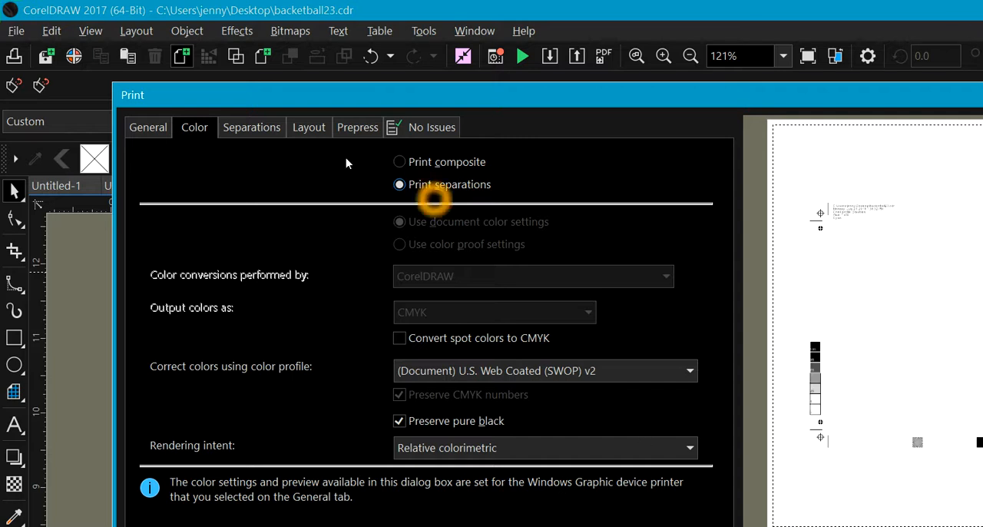
Step: Exclude the Cyan, Magenta and Yellow plates from the print separations
left_click(244, 127)
left_click(267, 404)
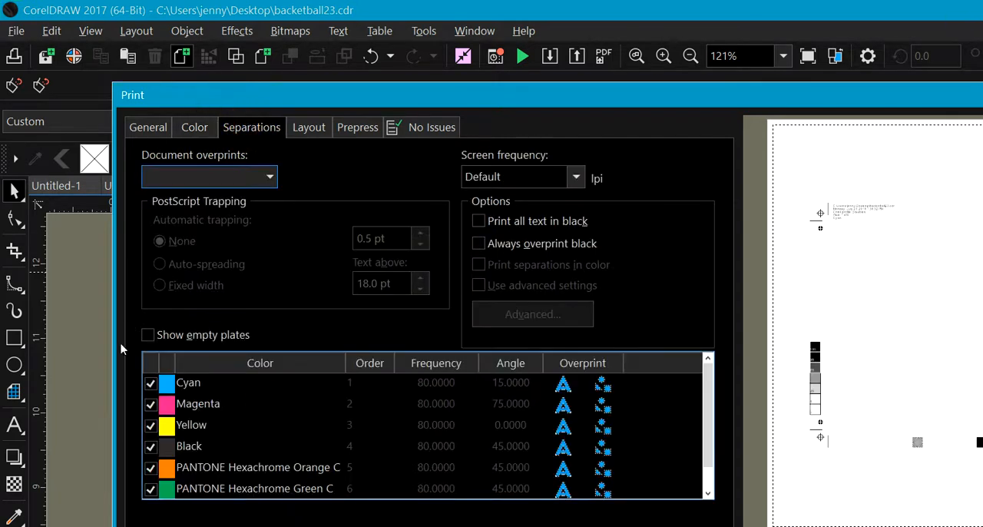
left_click(153, 389)
left_click(151, 403)
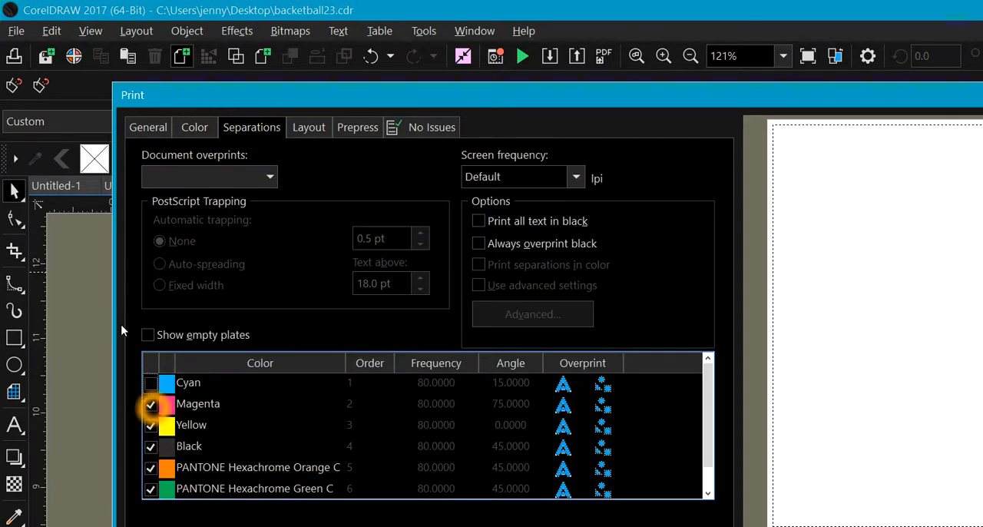
left_click(150, 425)
left_click(388, 405)
left_click(673, 420)
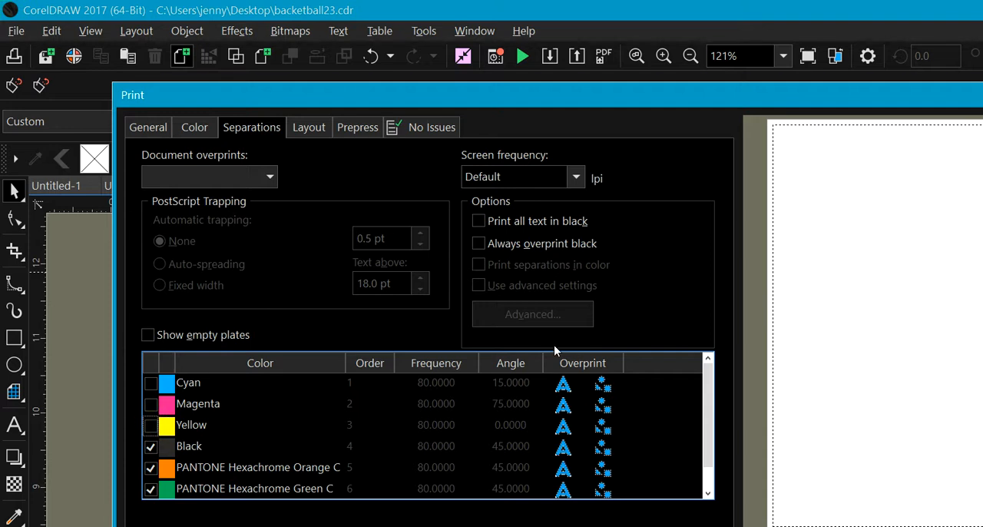
Step: Preview the remaining Black, PANTONE Hexachrome Orange C and Green C plates, then close the print settings without printing
left_click(707, 492)
left_click(336, 406)
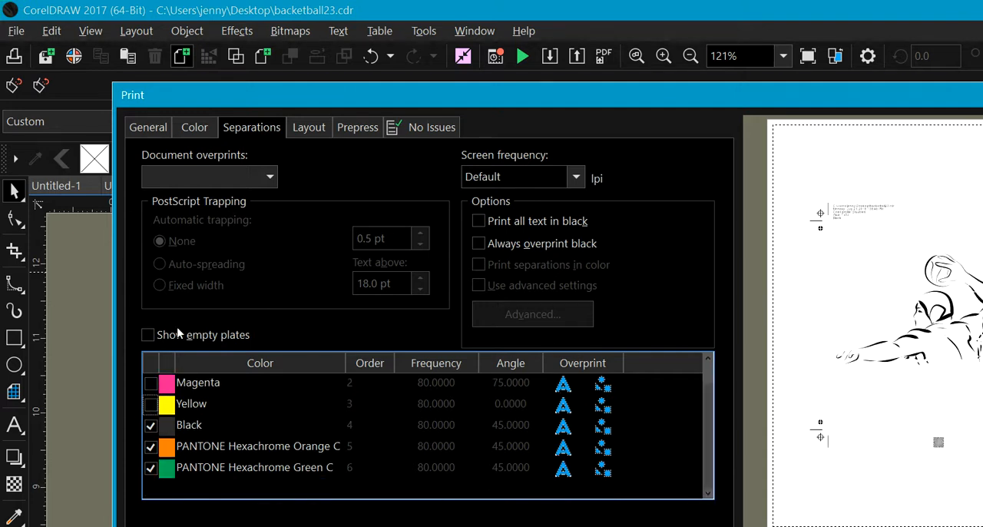
left_click(302, 330)
left_click(789, 269)
left_click(783, 354)
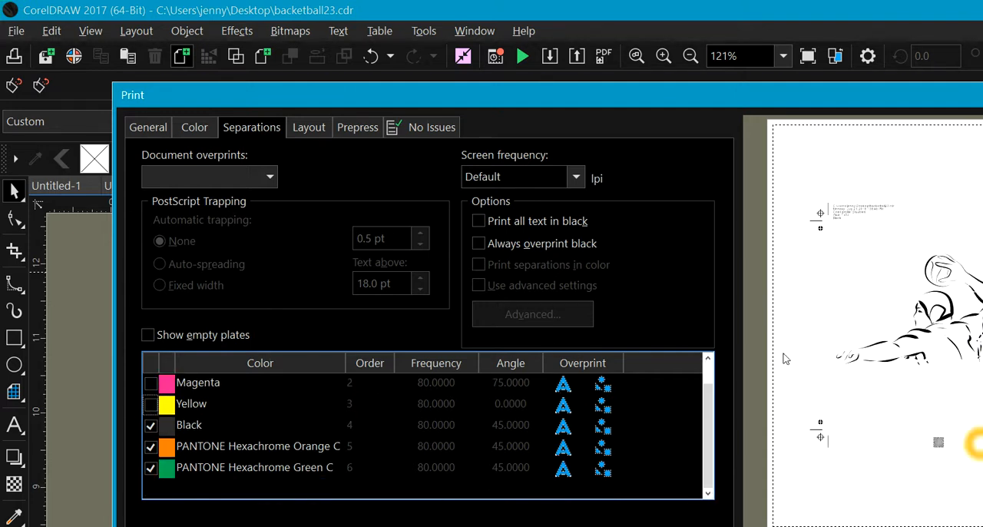
left_click(646, 444)
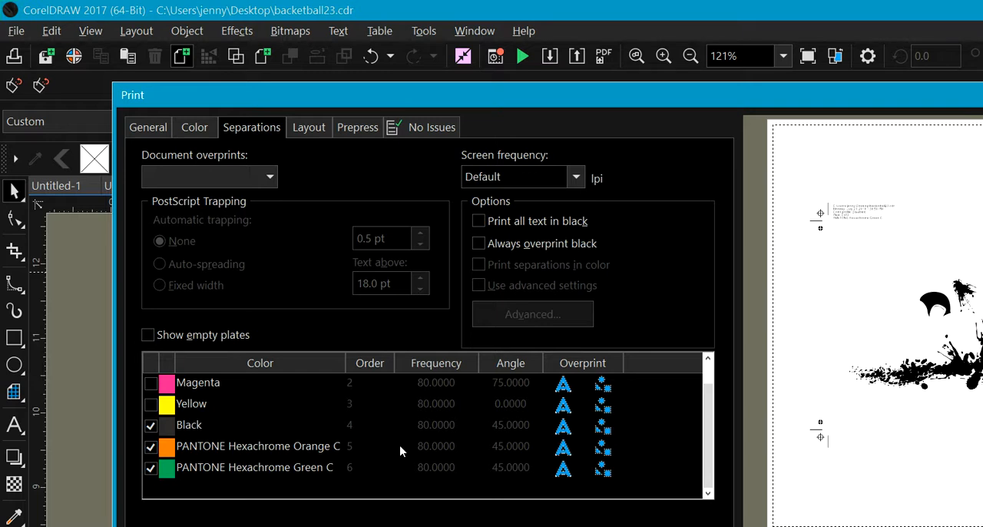
key("Escape")
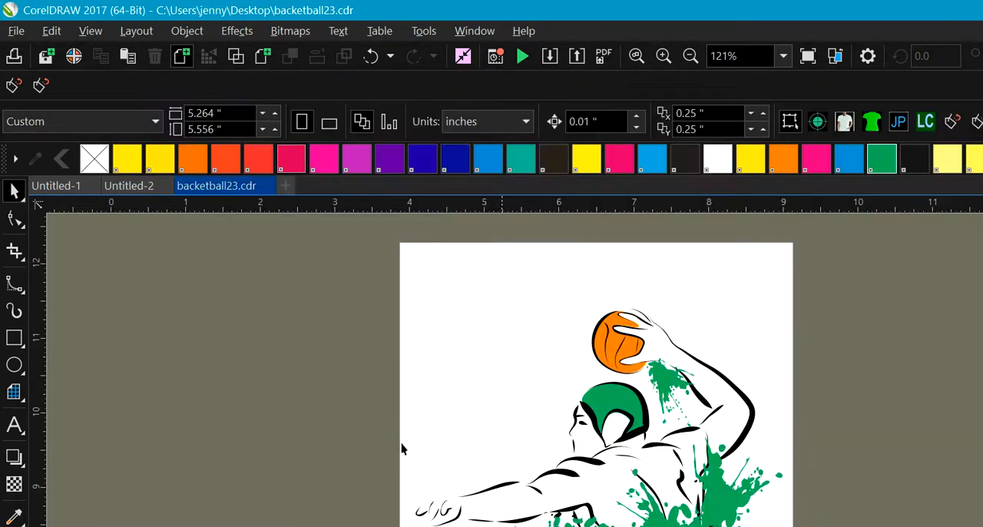
Step: Reopen the drawing's print settings and choose Device Independent PostScript File as the printer
left_click(16, 36)
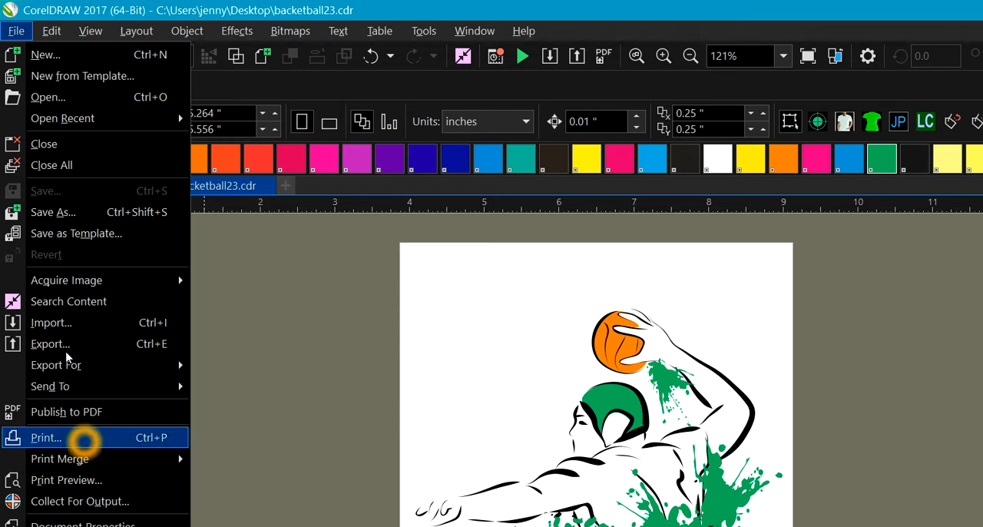
left_click(85, 440)
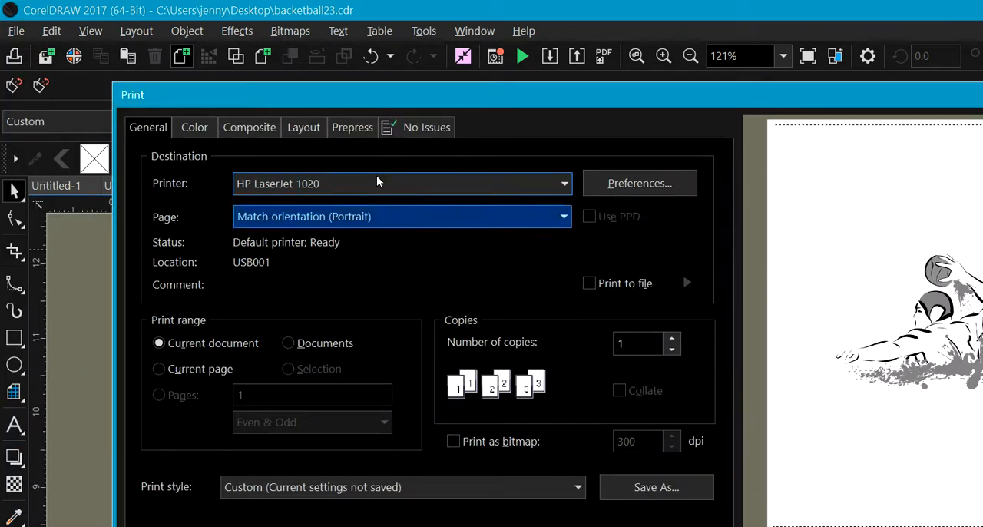
left_click(377, 181)
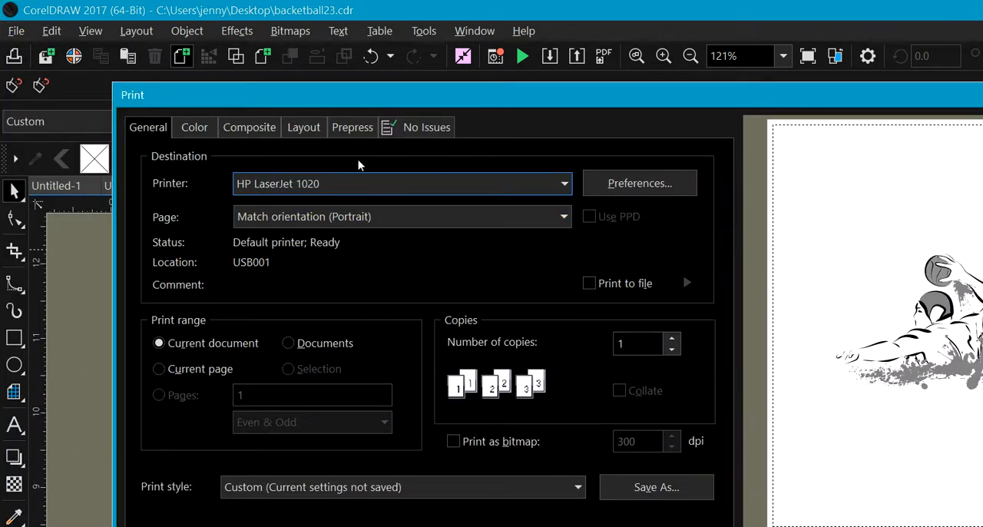
left_click(454, 186)
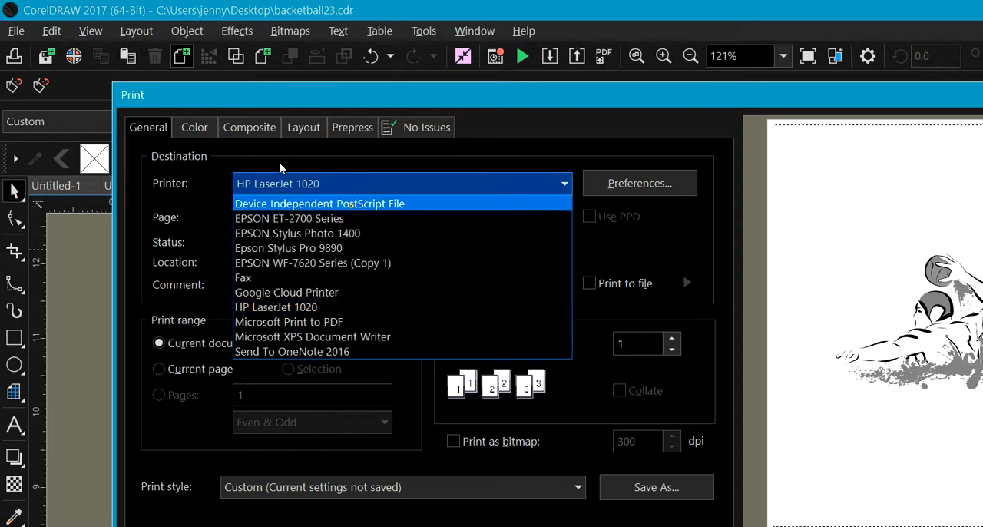
left_click(350, 204)
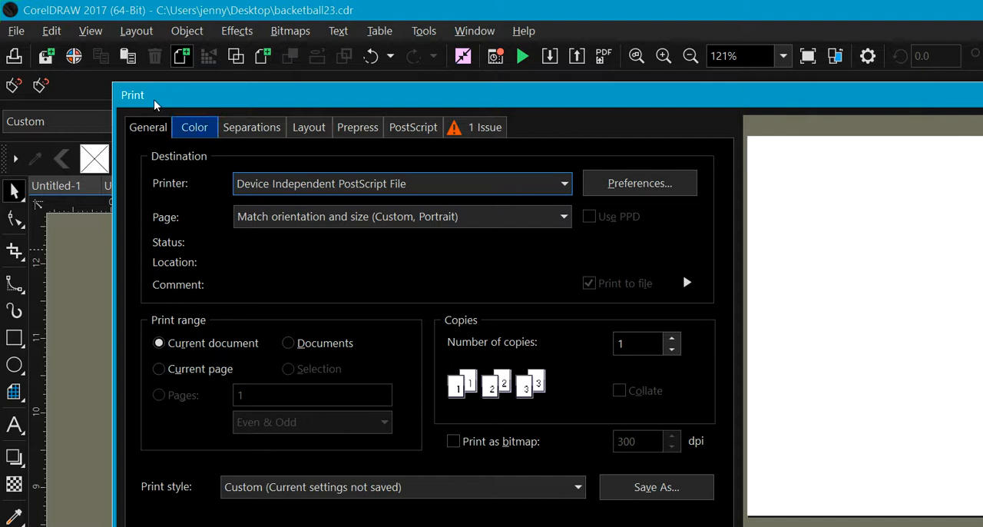
Step: Exclude the Cyan, Magenta and Yellow plates from the PostScript separations, leaving Black and the two PANTONE Hexachrome colors
left_click(193, 128)
left_click(252, 128)
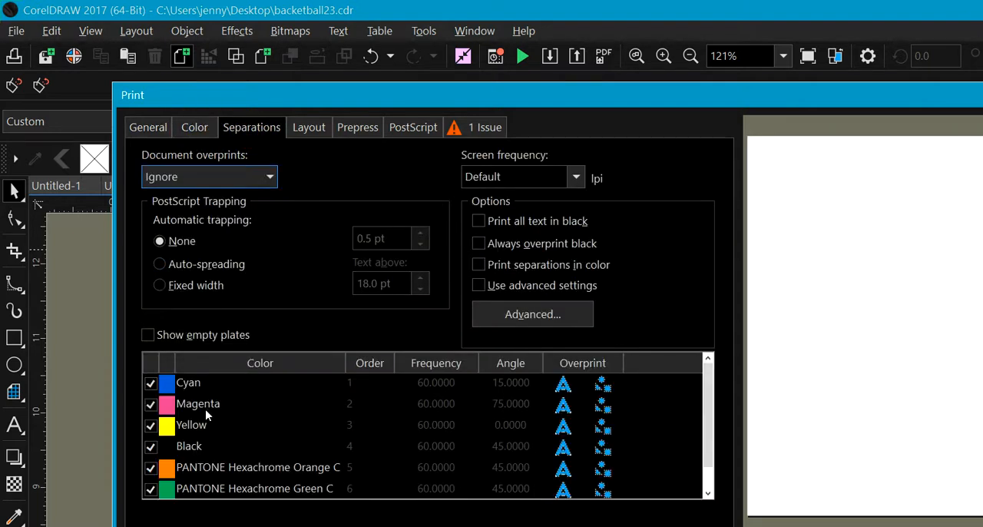
left_click(151, 383)
left_click(151, 403)
left_click(151, 425)
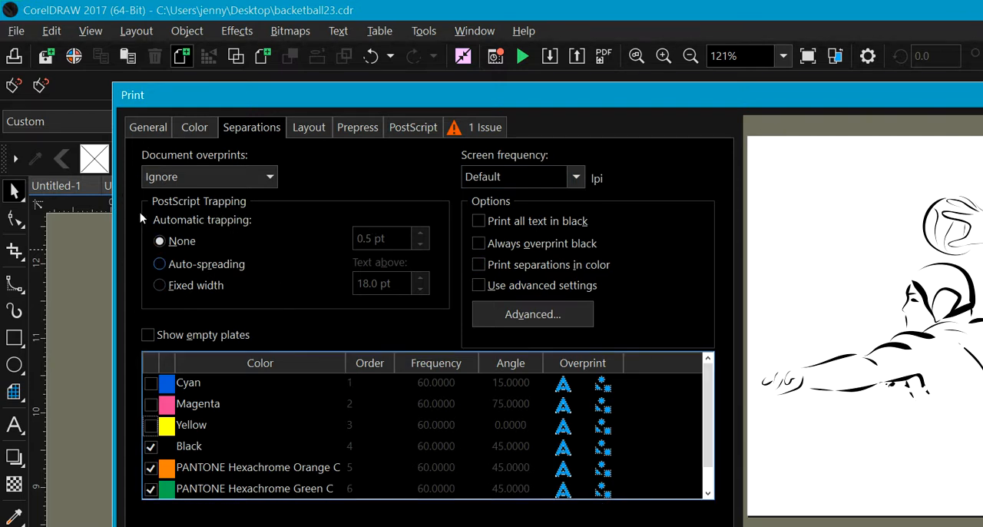
Step: Set the PostScript automatic trapping to Auto-spreading with a maximum of 1.0 pt
left_click(159, 263)
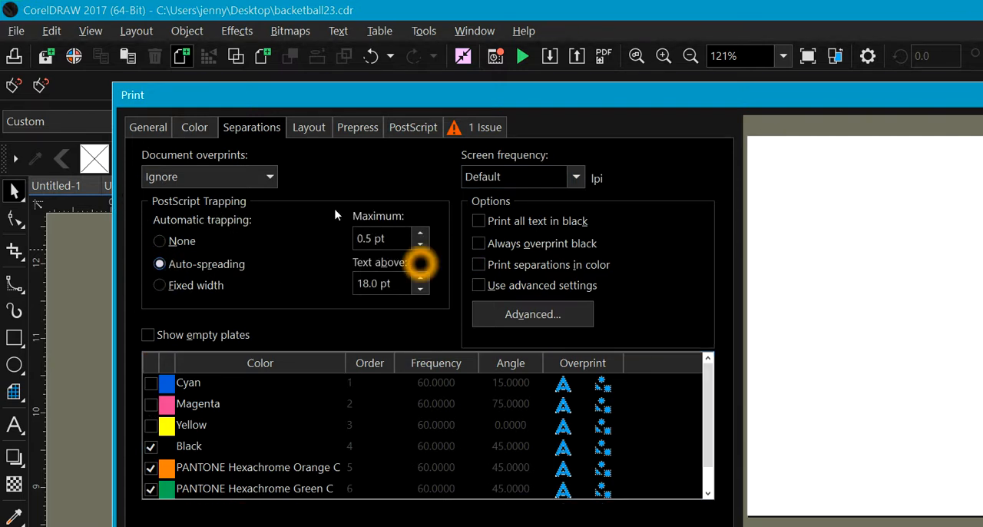
left_click(420, 235)
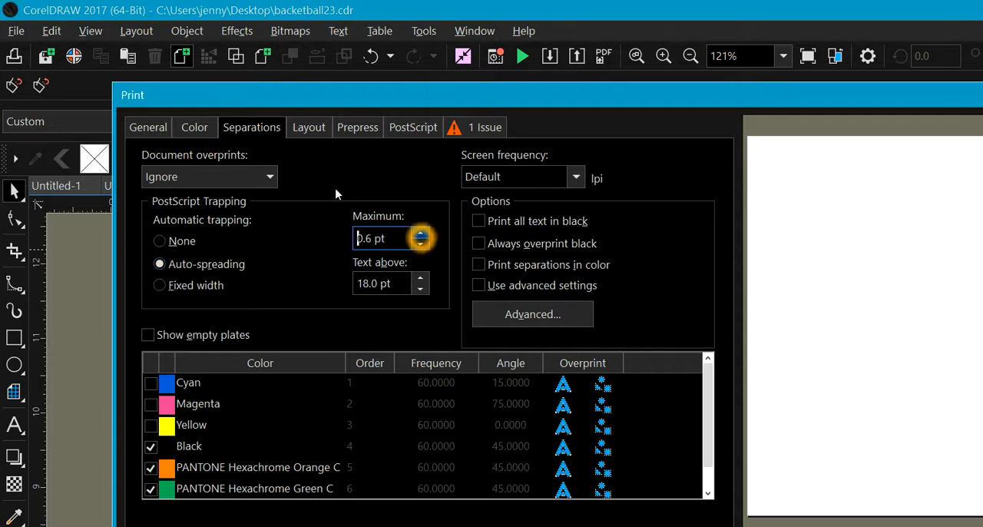
left_click(420, 234)
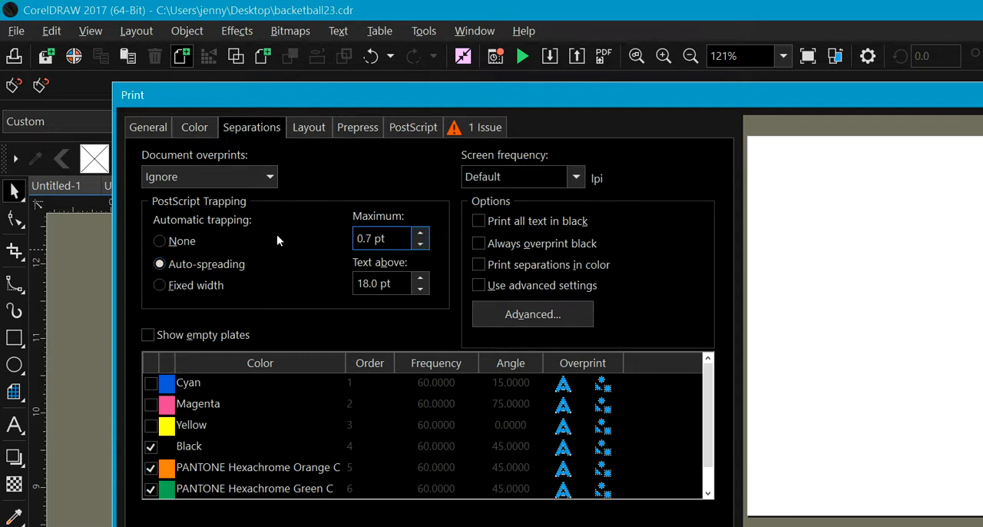
left_click(420, 234)
left_click(420, 233)
left_click(420, 233)
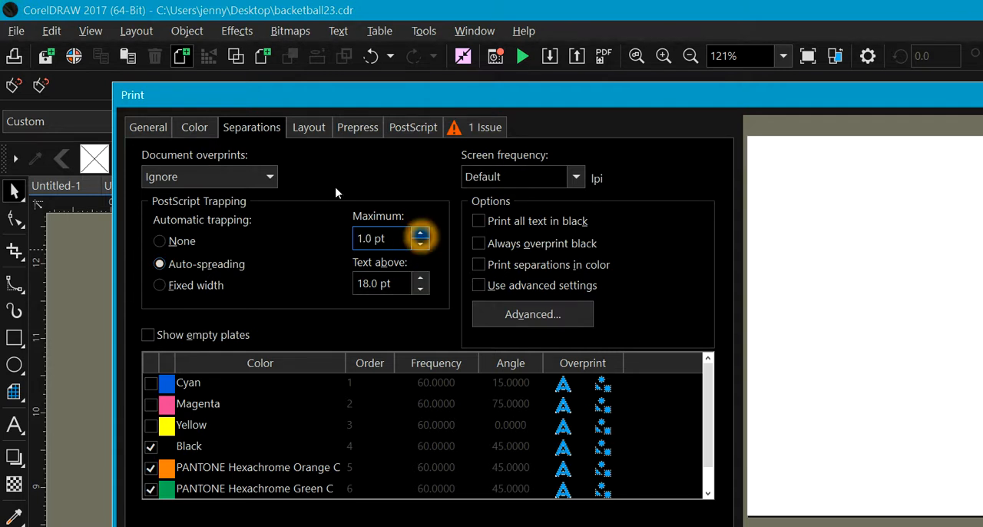
Step: Open the advanced separations settings, set the halftone type to Dot and confirm
left_click(479, 285)
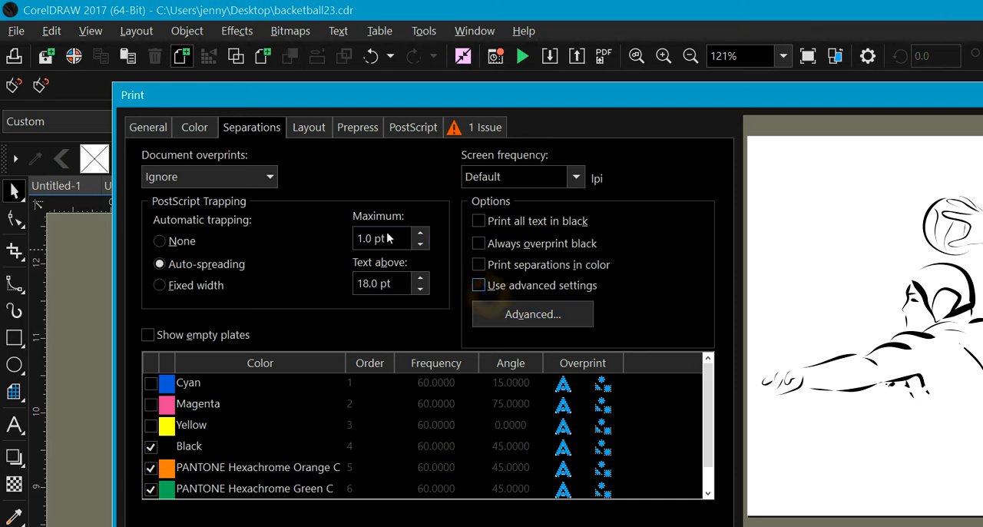
left_click(480, 286)
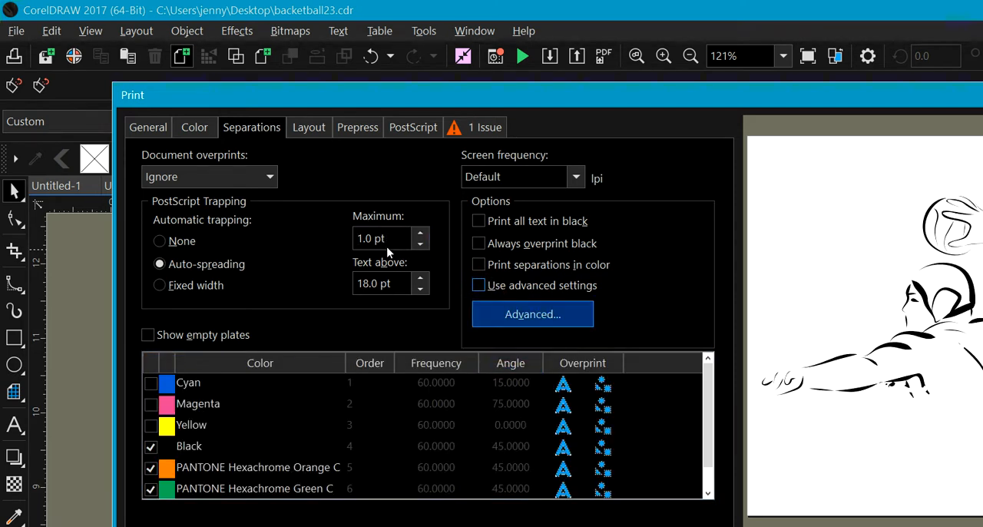
left_click(483, 288)
left_click(509, 311)
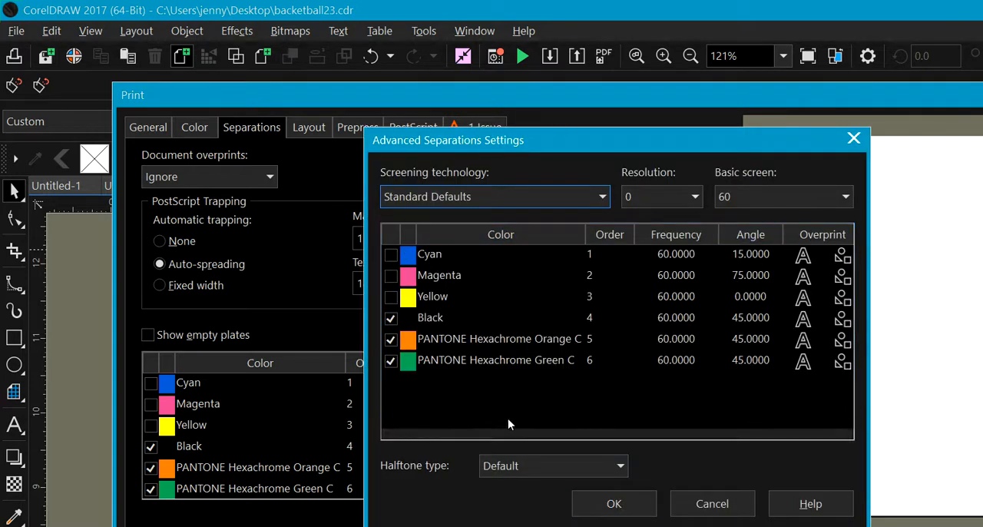
left_click(544, 465)
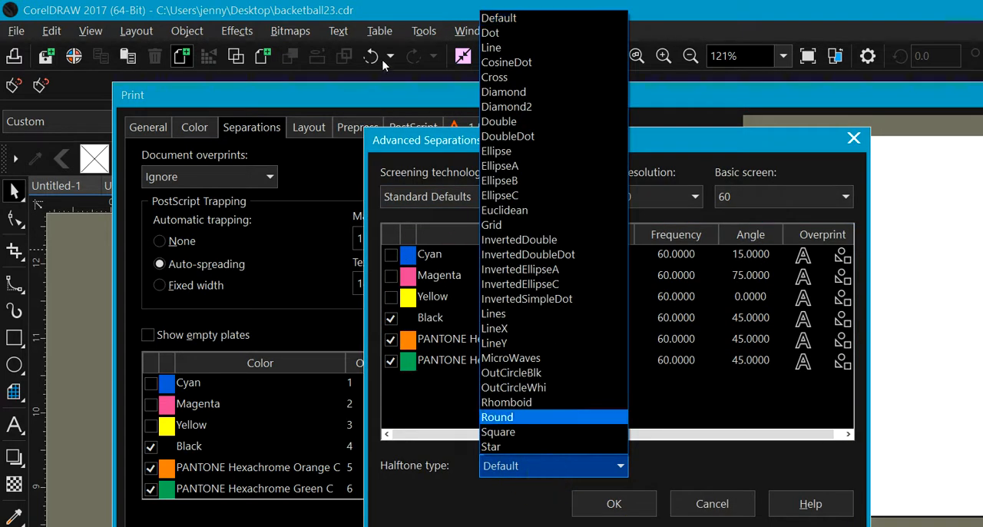
left_click(499, 32)
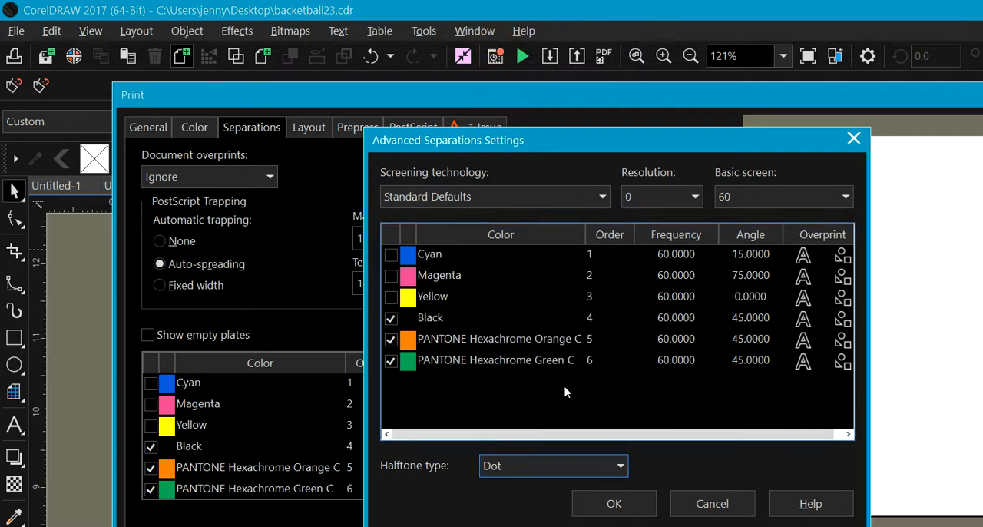
left_click(632, 513)
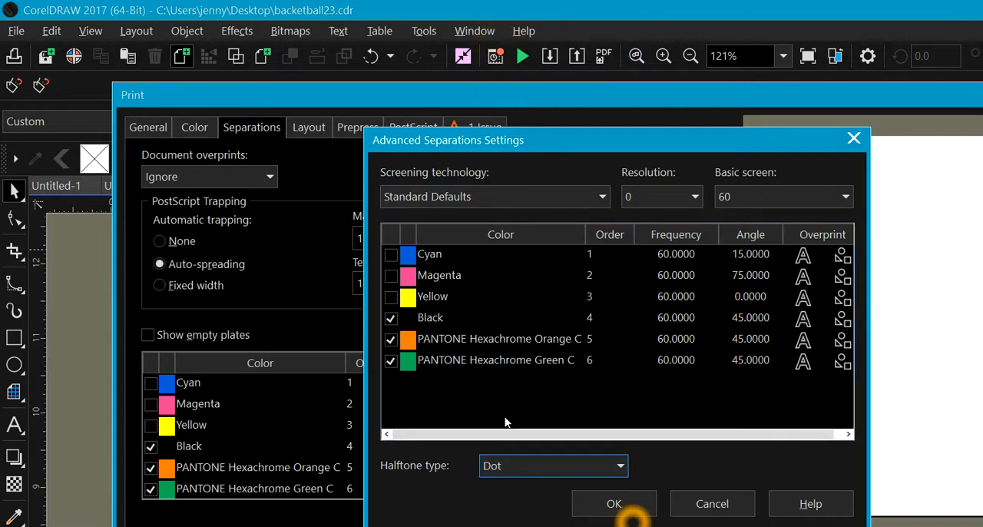
left_click(614, 508)
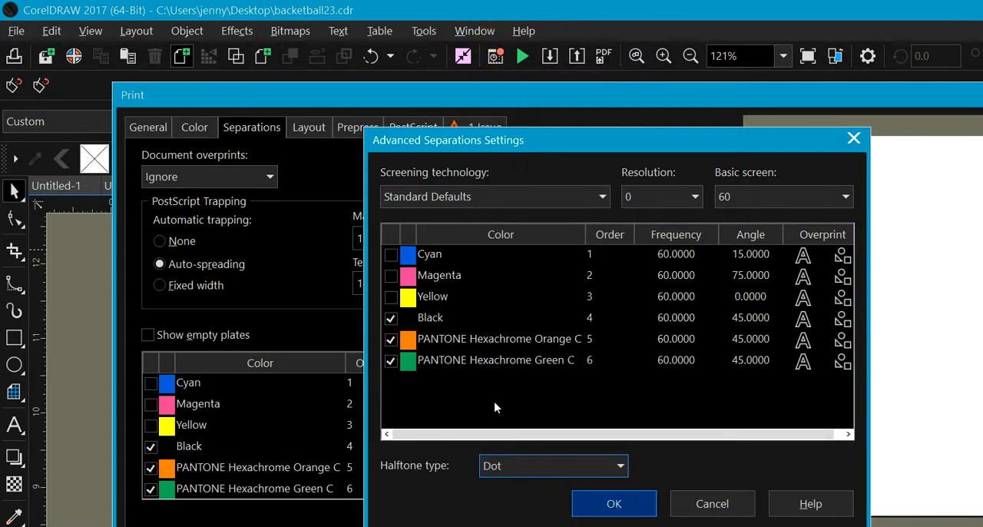
left_click(620, 504)
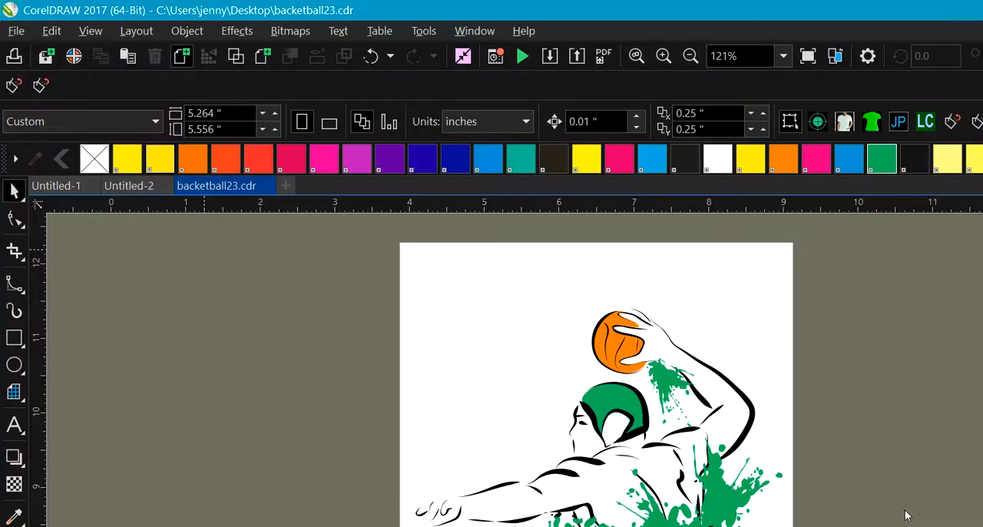
Step: Switch to the desktop and open the test file in CorelDRAW as a new document
left_click(931, 11)
left_click(691, 332)
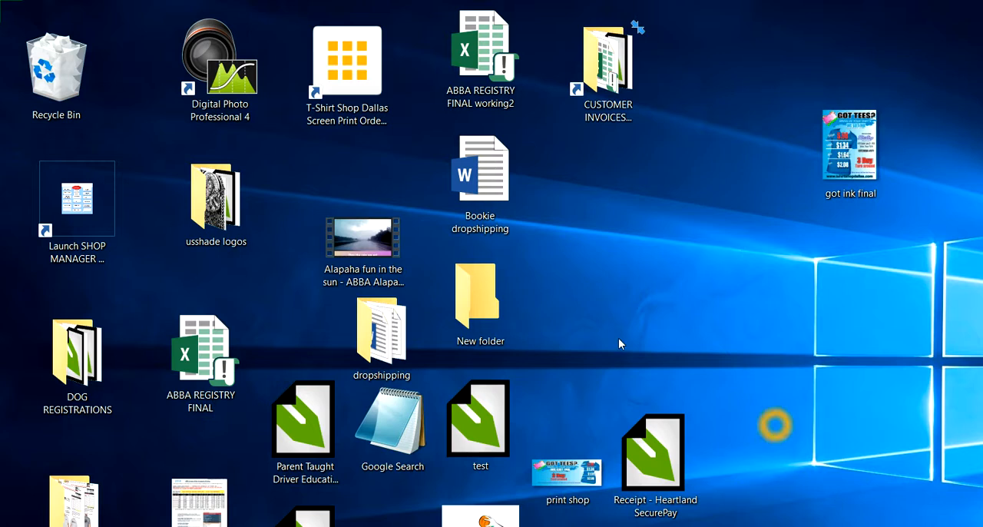
left_click(476, 299)
left_click(338, 354)
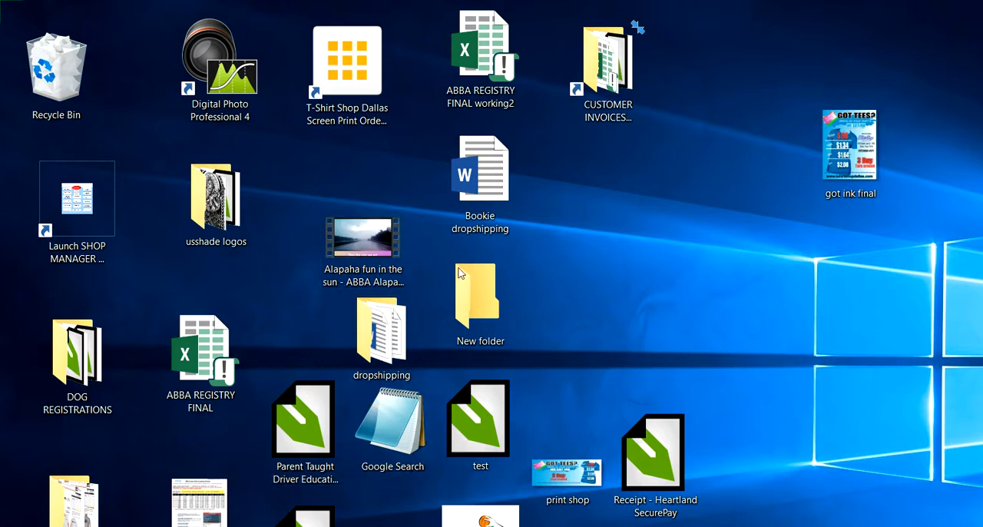
double_click(477, 421)
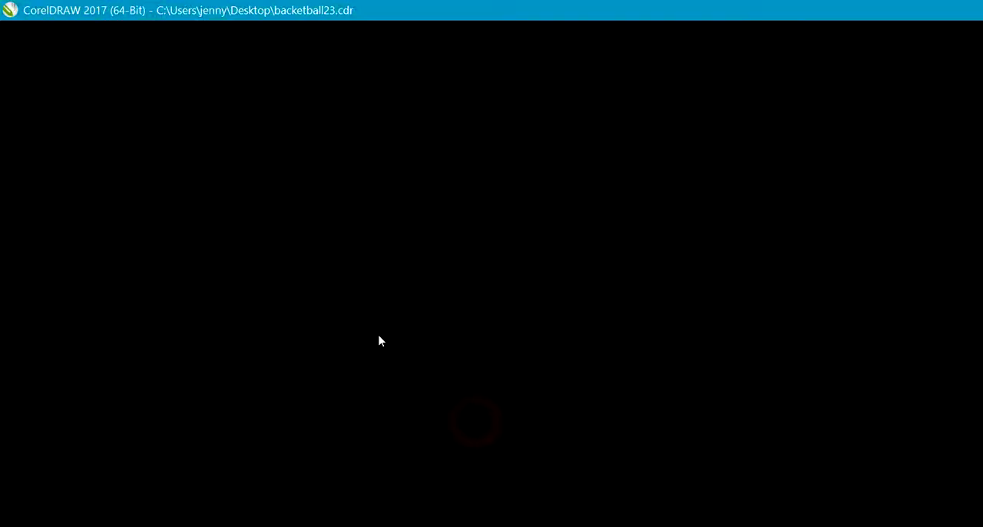
left_click(565, 415)
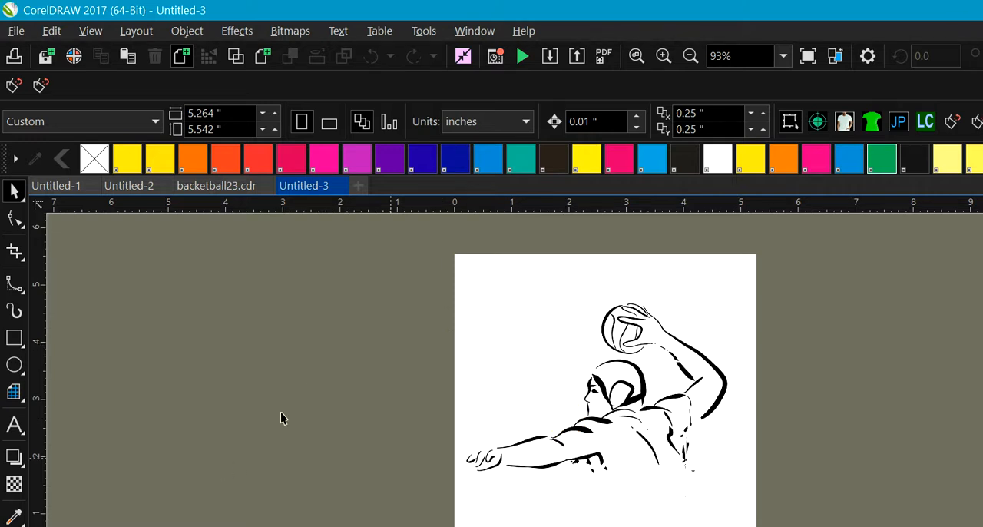
Step: Page through the opened test document to examine each color-separation plate
key("Page_Down")
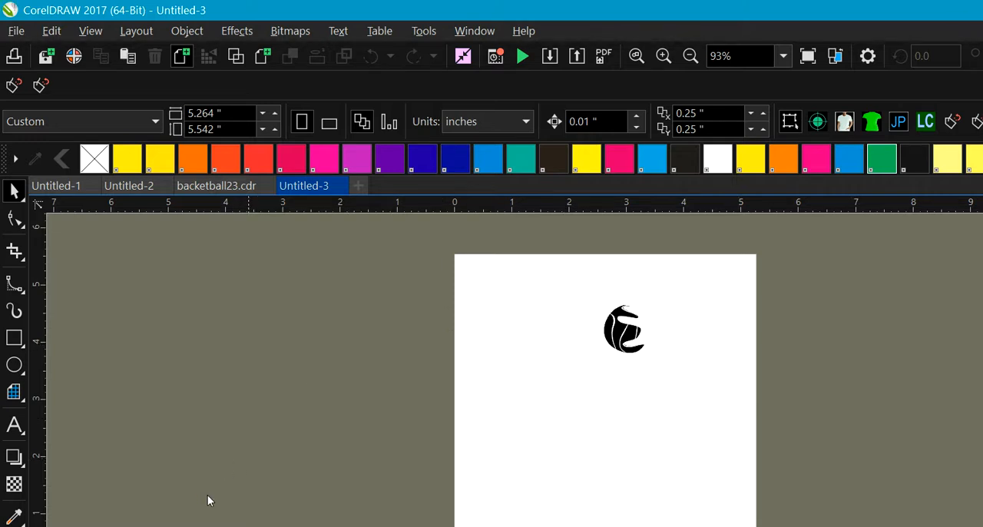
key("Page_Down")
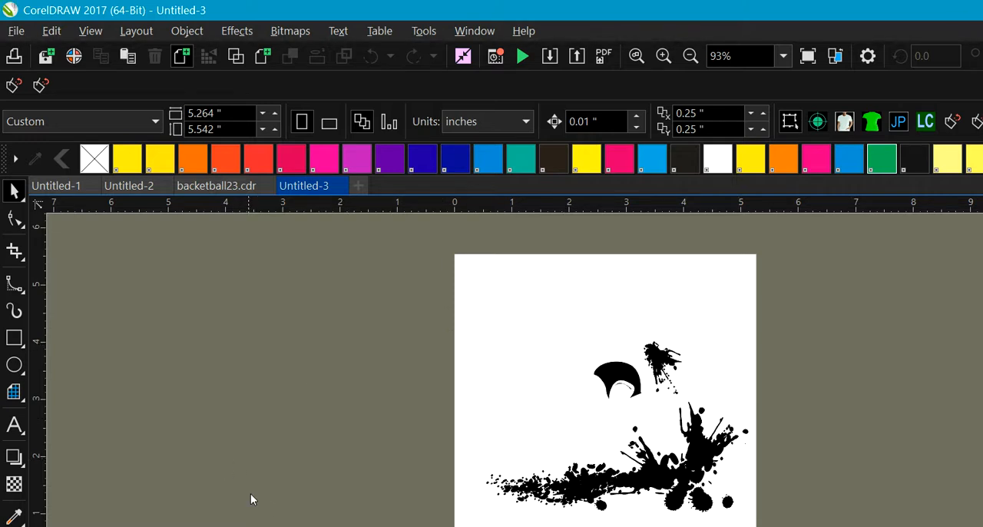
left_click(620, 265)
left_click(608, 97)
left_click(438, 485)
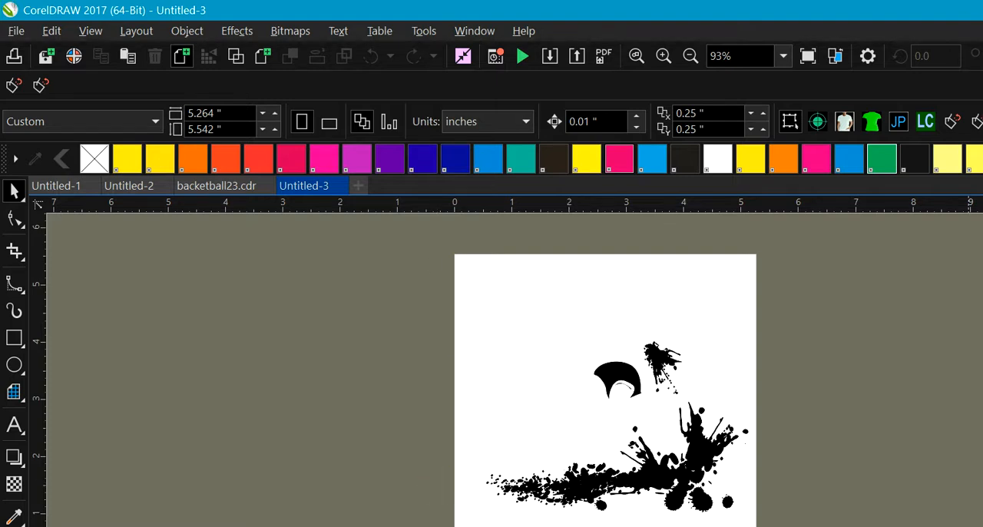